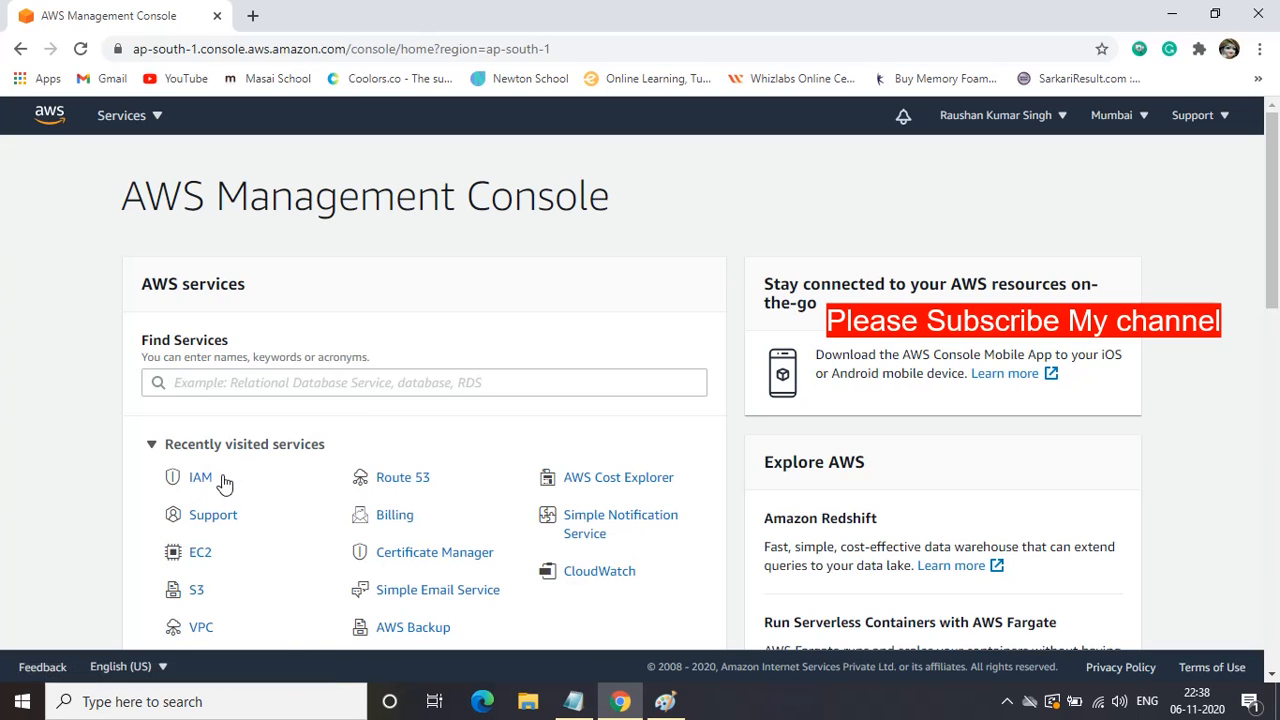
Search Find Services for 'iam', open the IAM dashboard, and bring the policy notes forward.
click(225, 386)
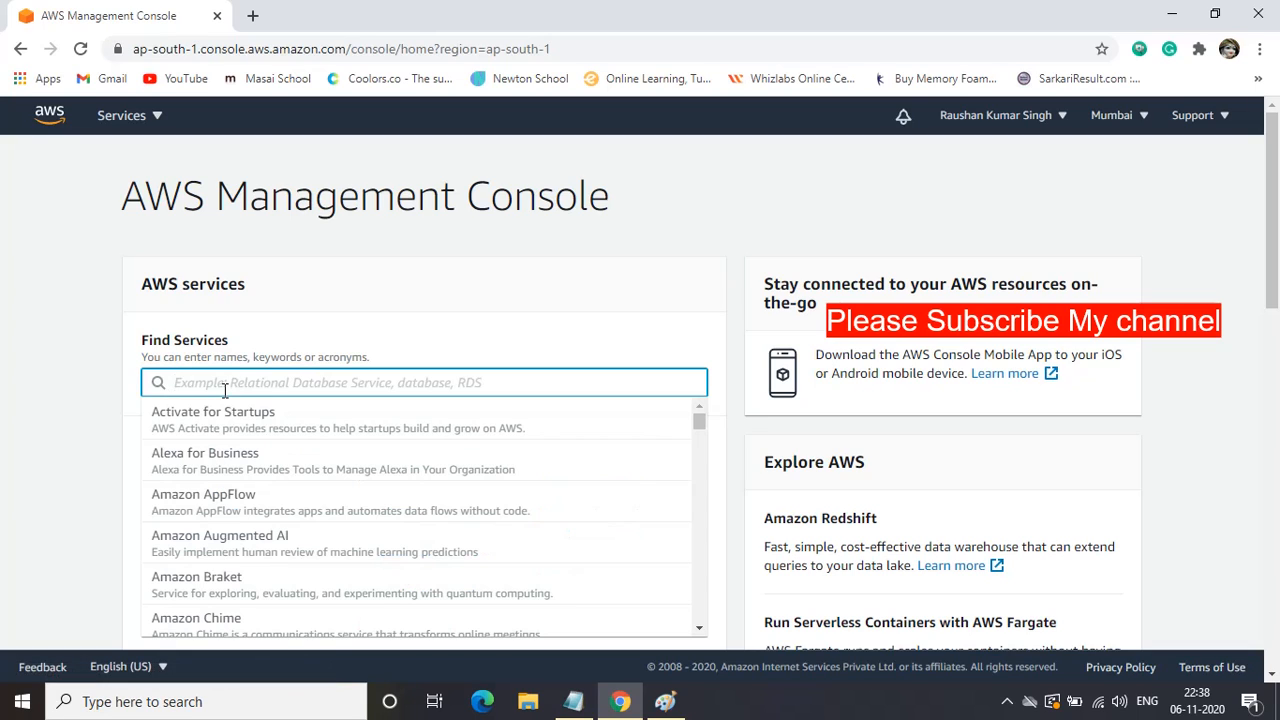
text(im)
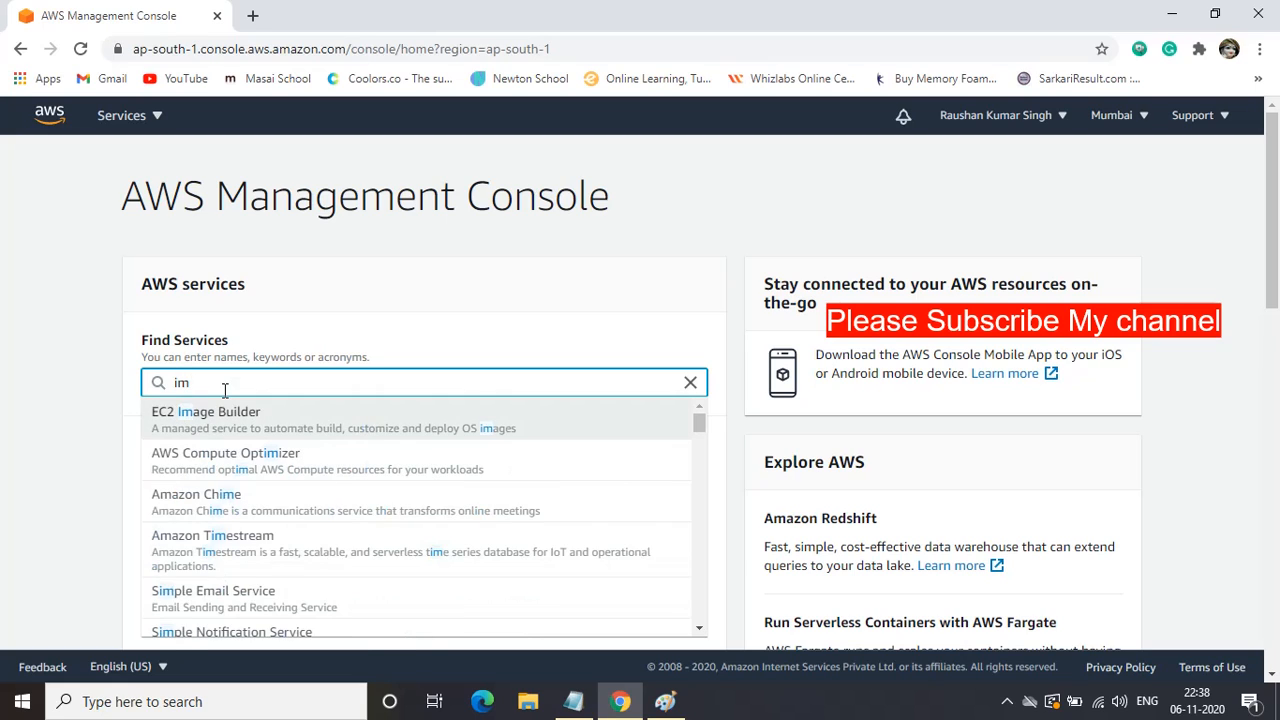
key(BackSpace)
text(am)
click(172, 420)
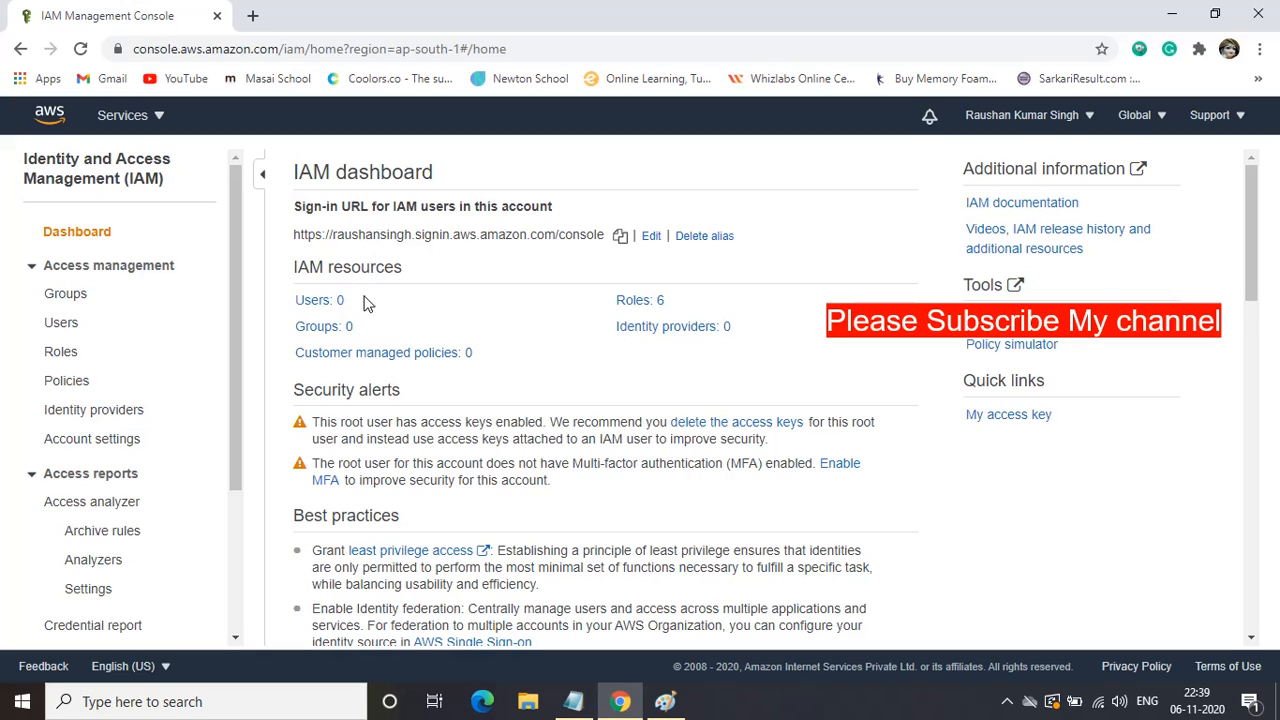
click(574, 702)
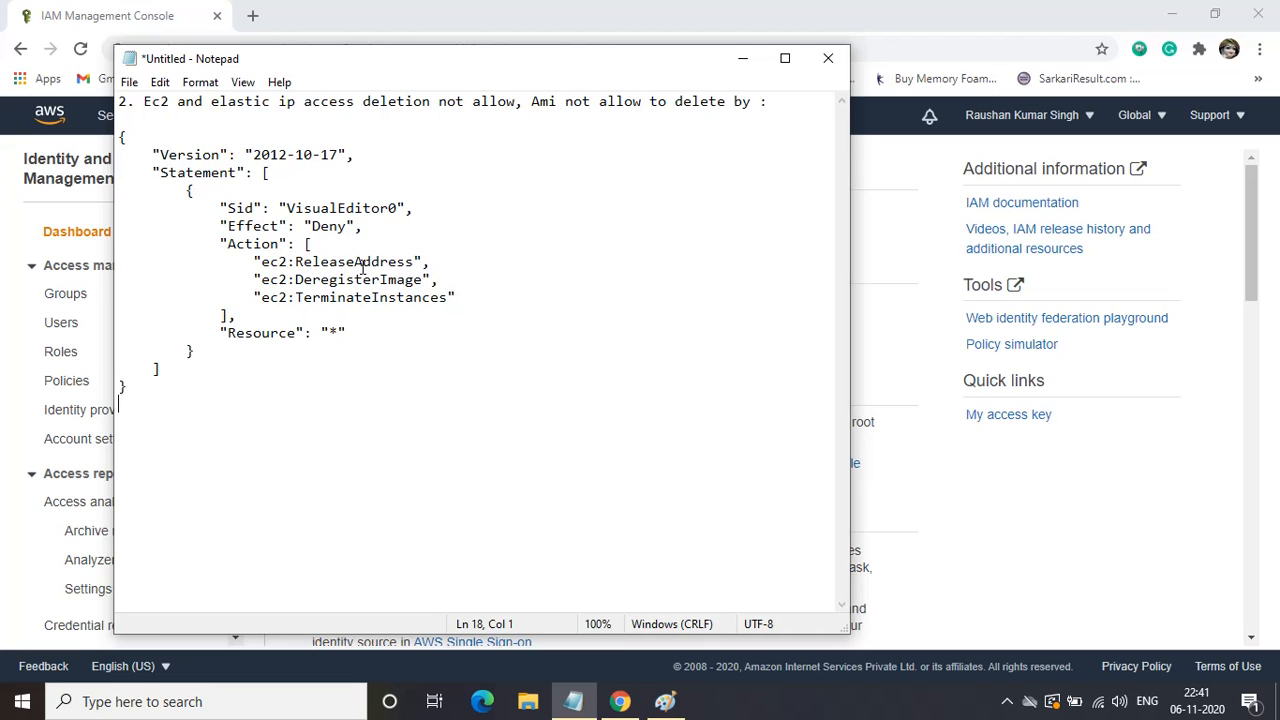
click(742, 60)
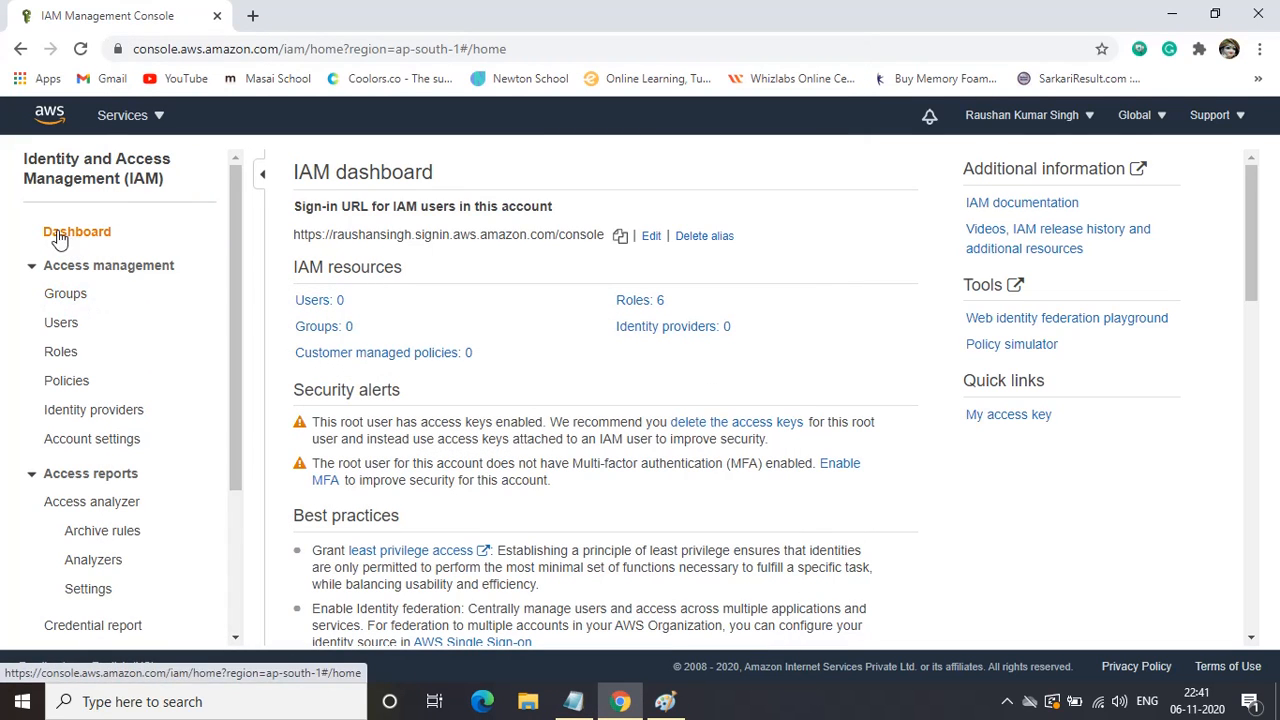
Start a new IAM group named 'Adminstrator'.
click(65, 296)
click(363, 168)
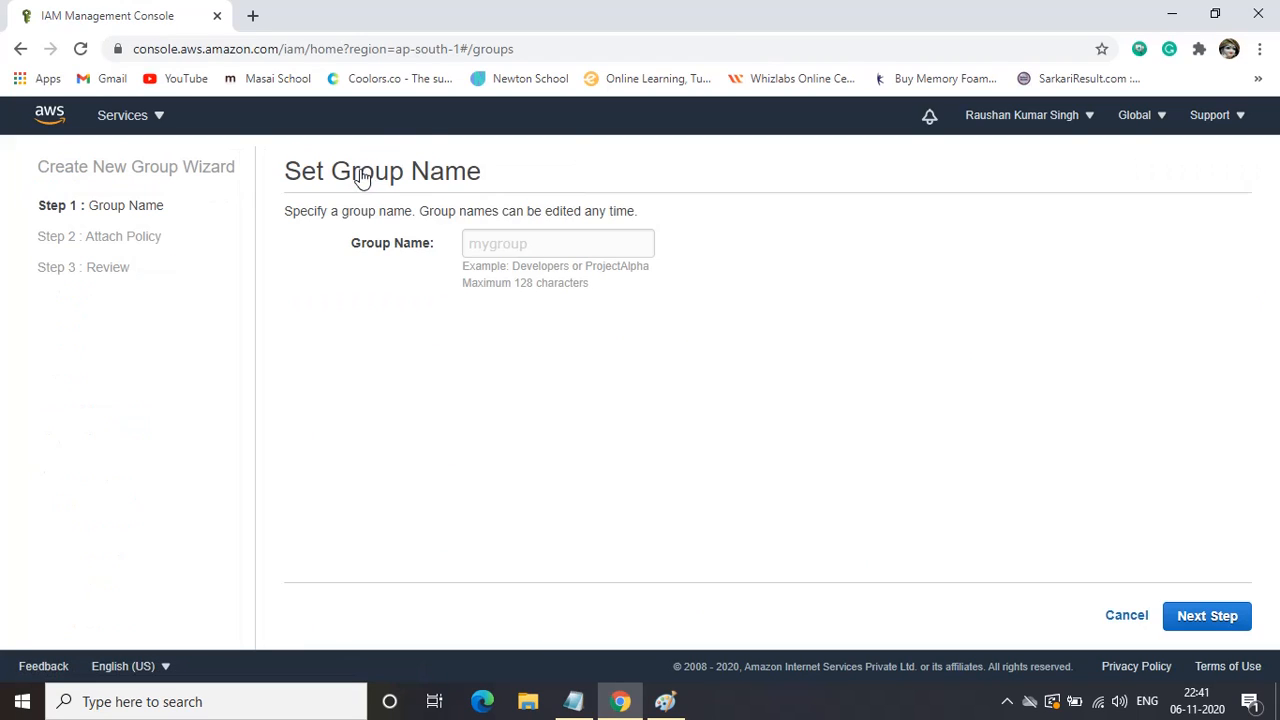
click(475, 244)
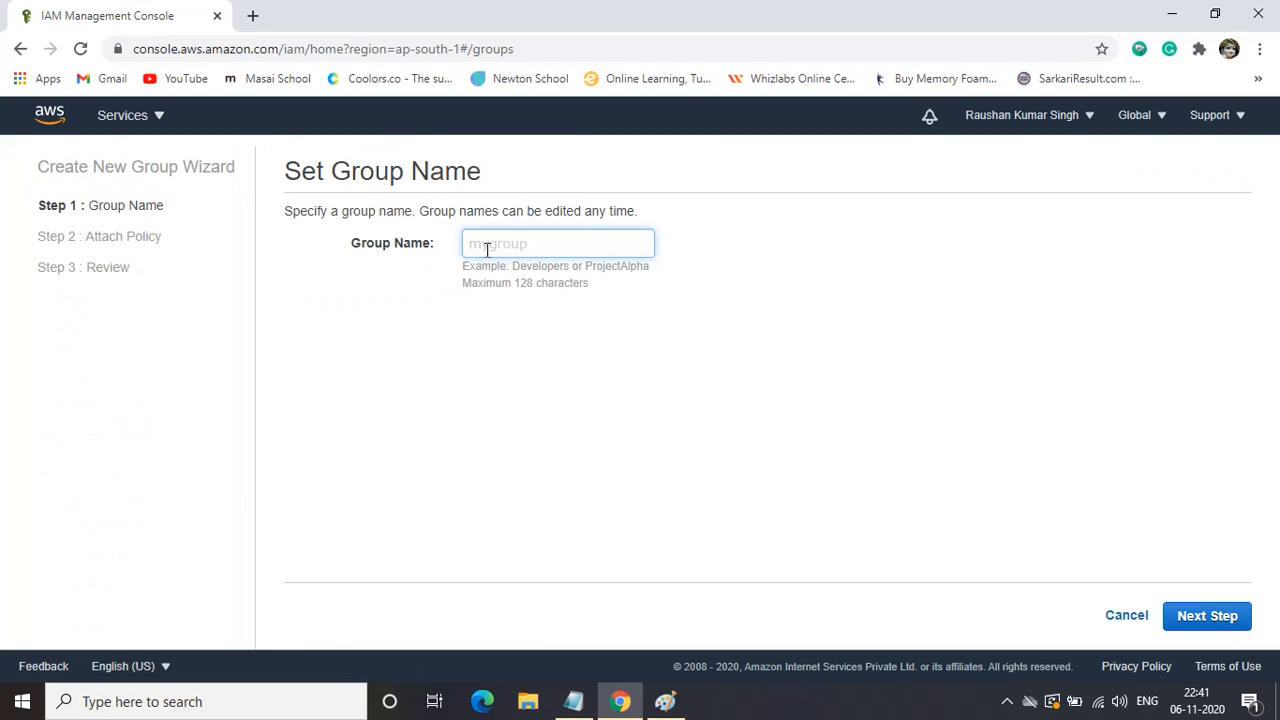
text(Adminstrator)
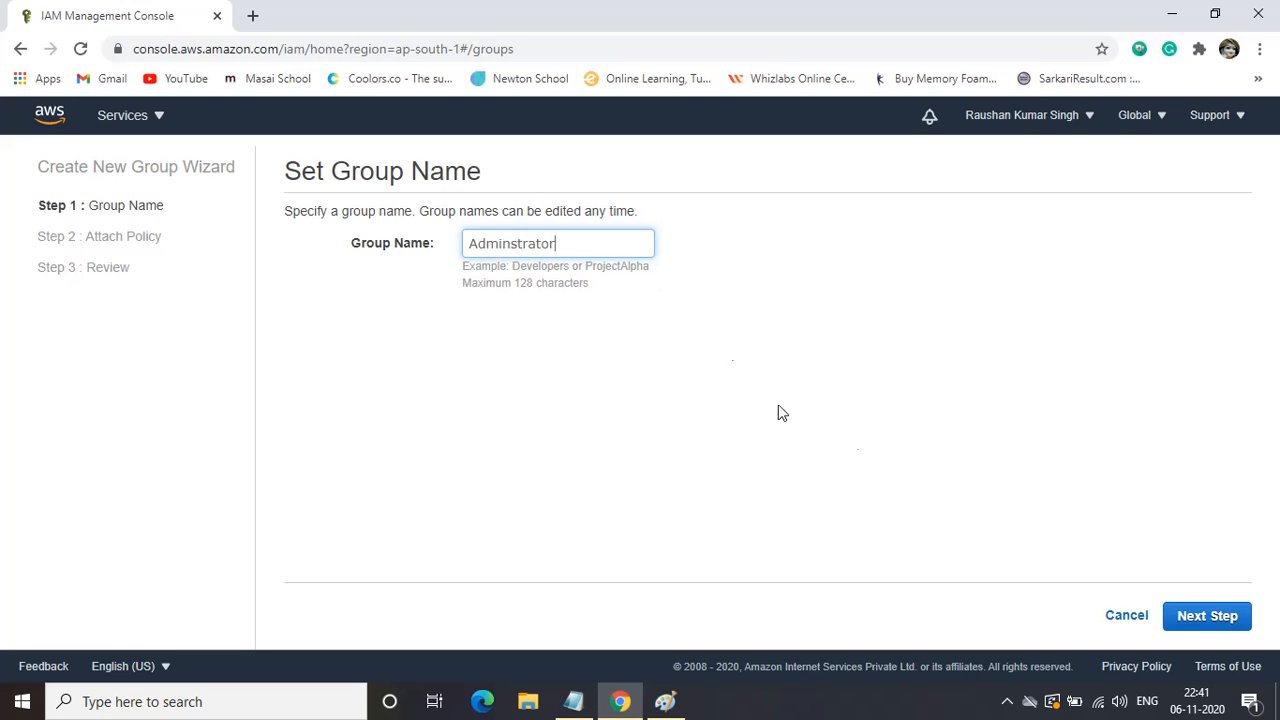
click(1211, 617)
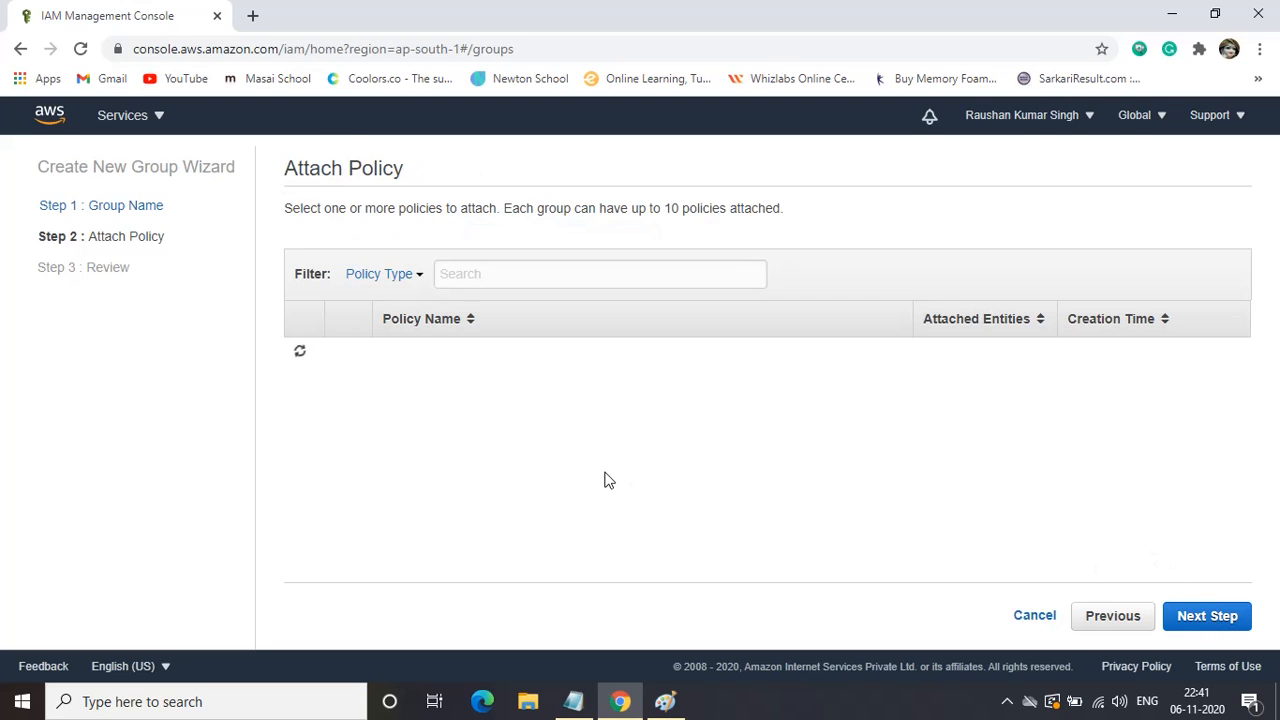
Attach the AdministratorAccess policy and create the group.
click(514, 278)
text(admini)
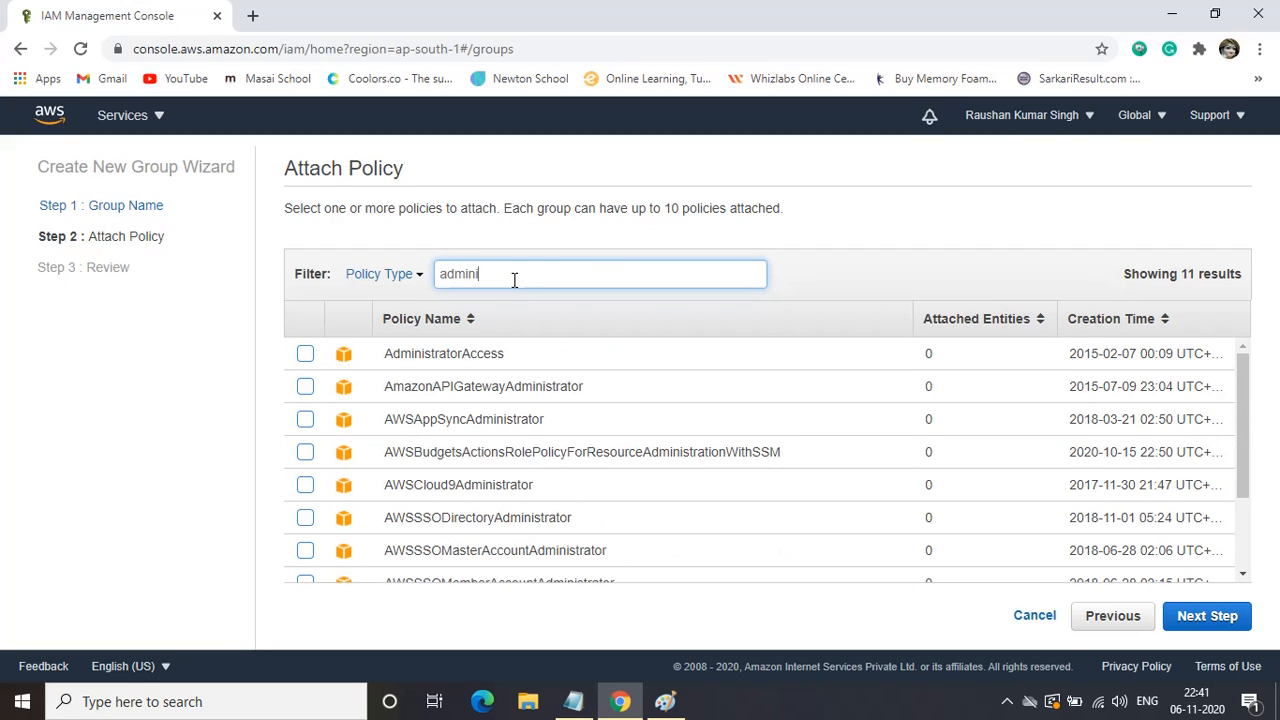
click(305, 355)
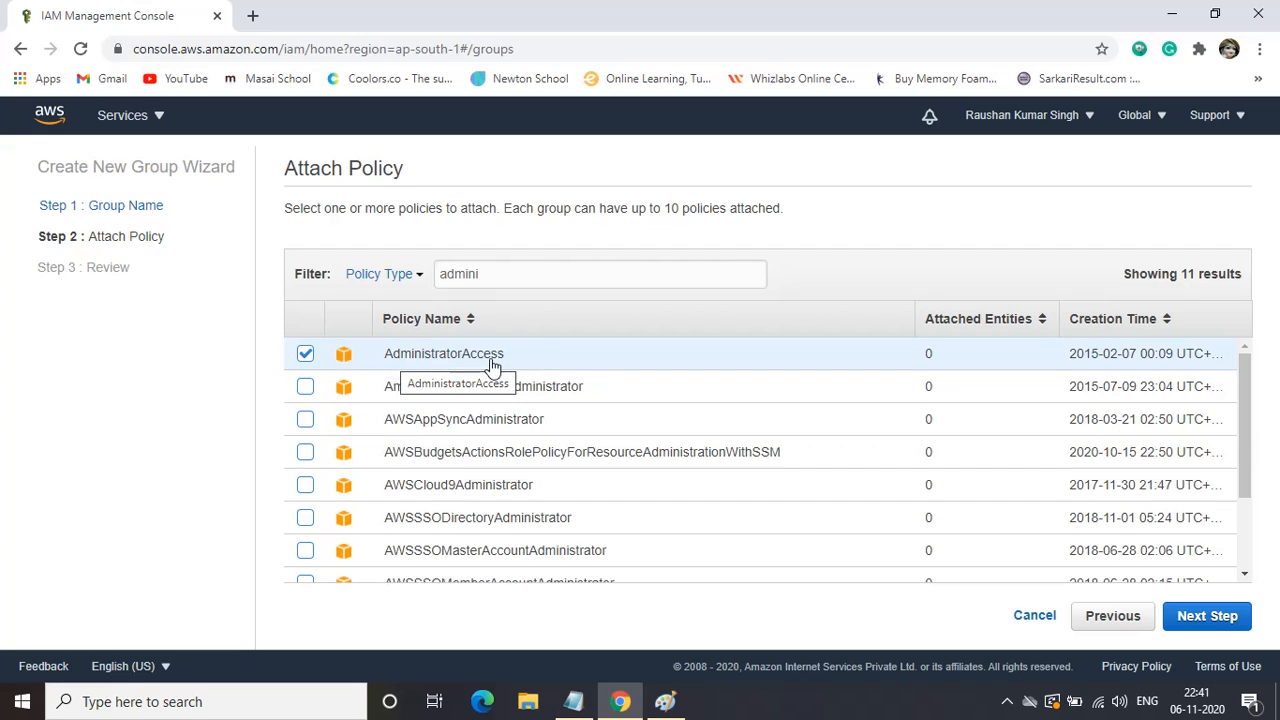
click(1203, 618)
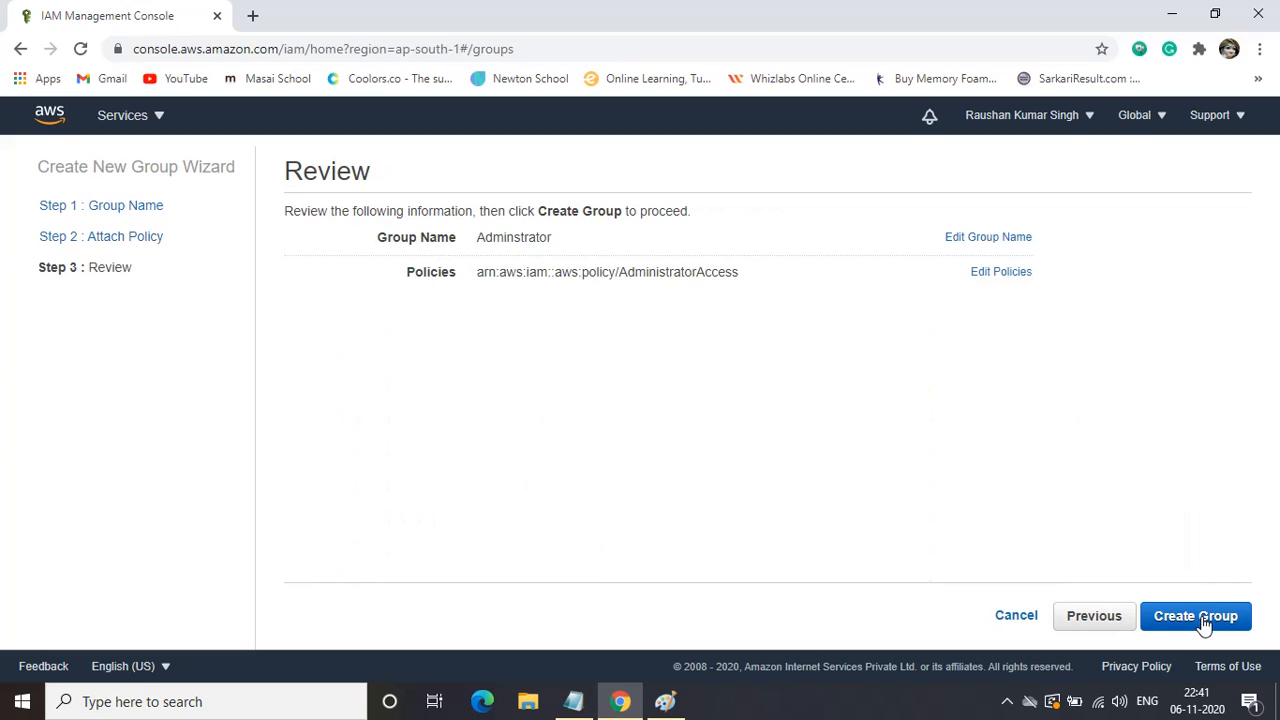
click(1203, 620)
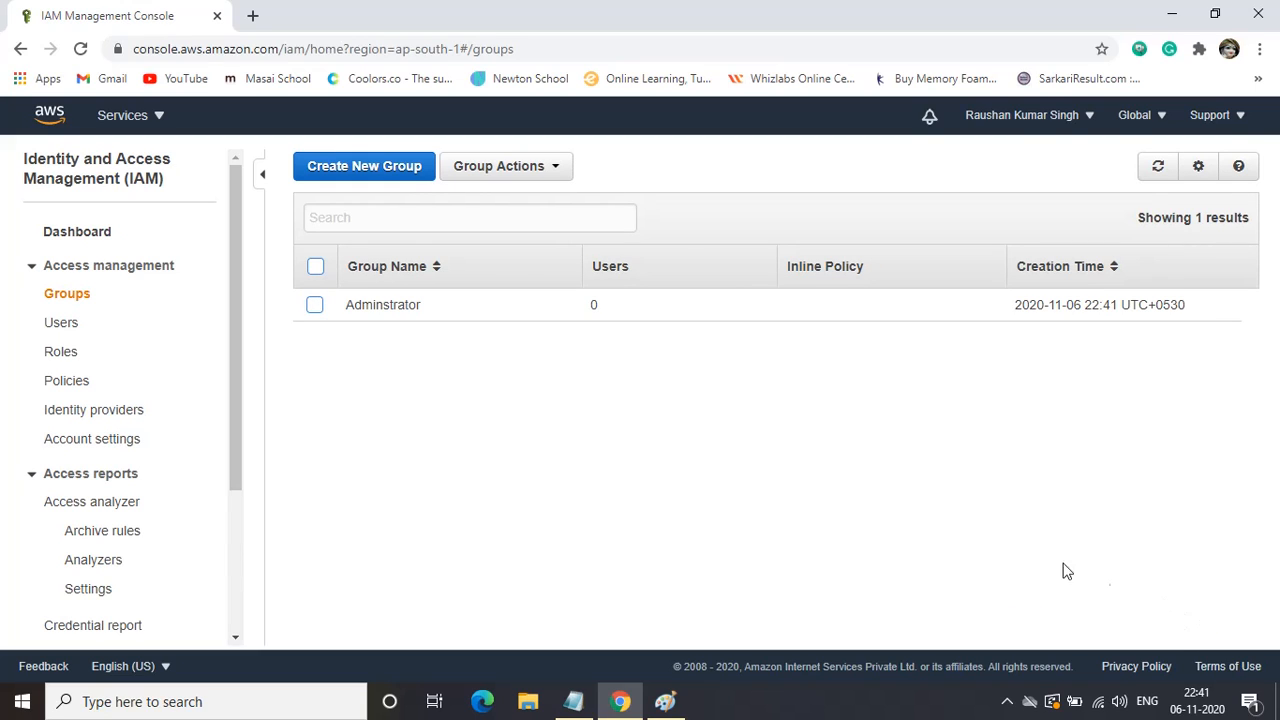
Open the Adminstrator group's permissions and begin adding an inline policy under Inline Policies.
click(313, 307)
click(381, 308)
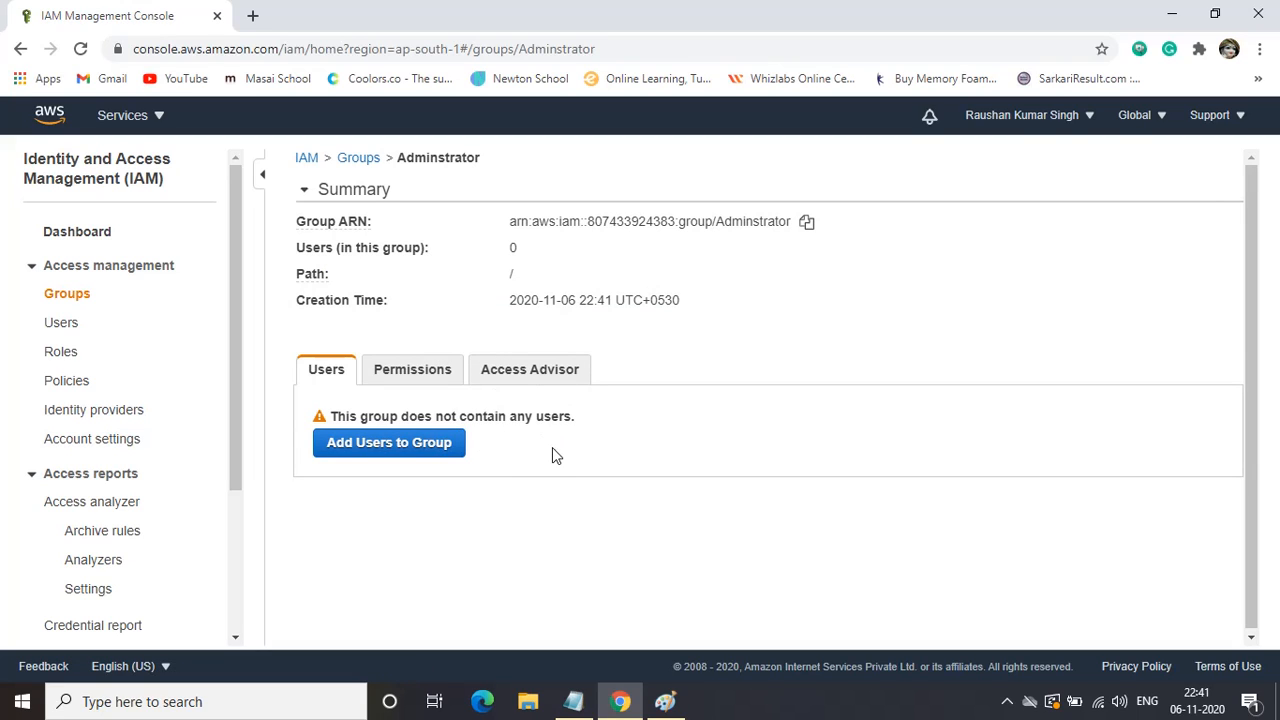
click(410, 372)
scroll(540, 449, down, 1)
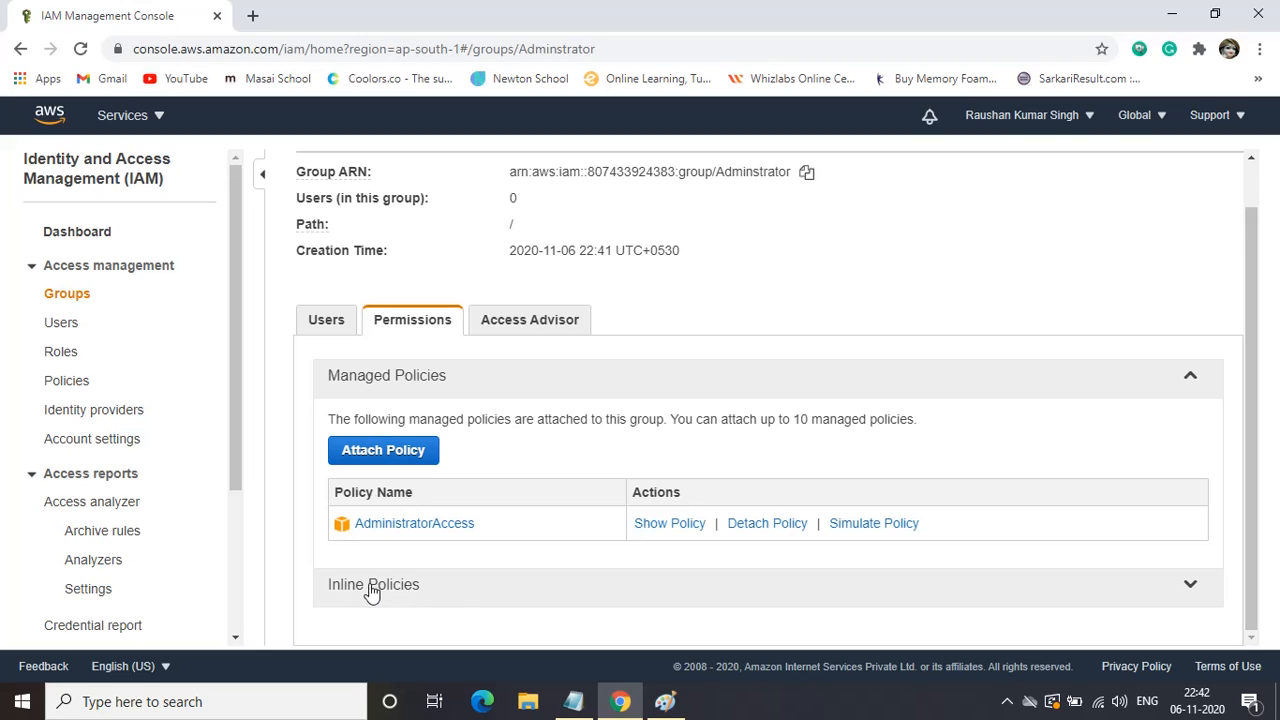
click(1193, 587)
scroll(694, 586, down, 1)
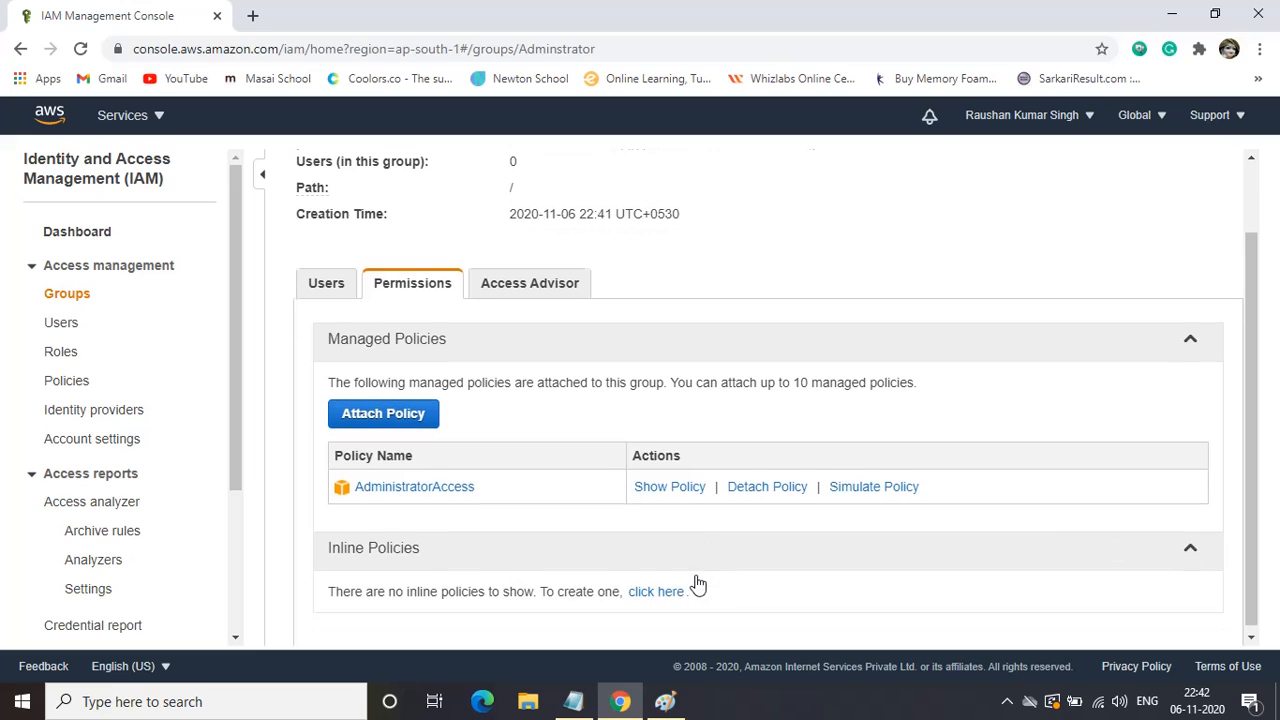
click(656, 587)
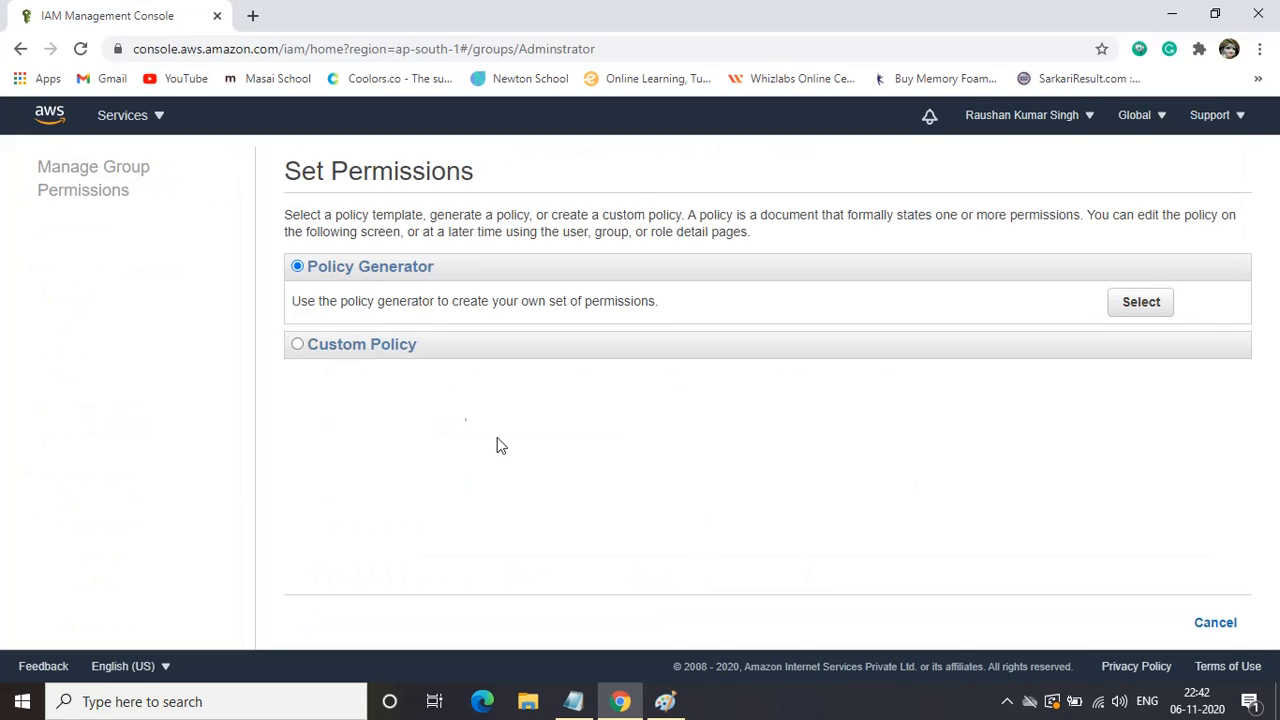
Choose Custom Policy and name it 'Adminstrator-IAM-Termination'.
click(316, 346)
click(1150, 343)
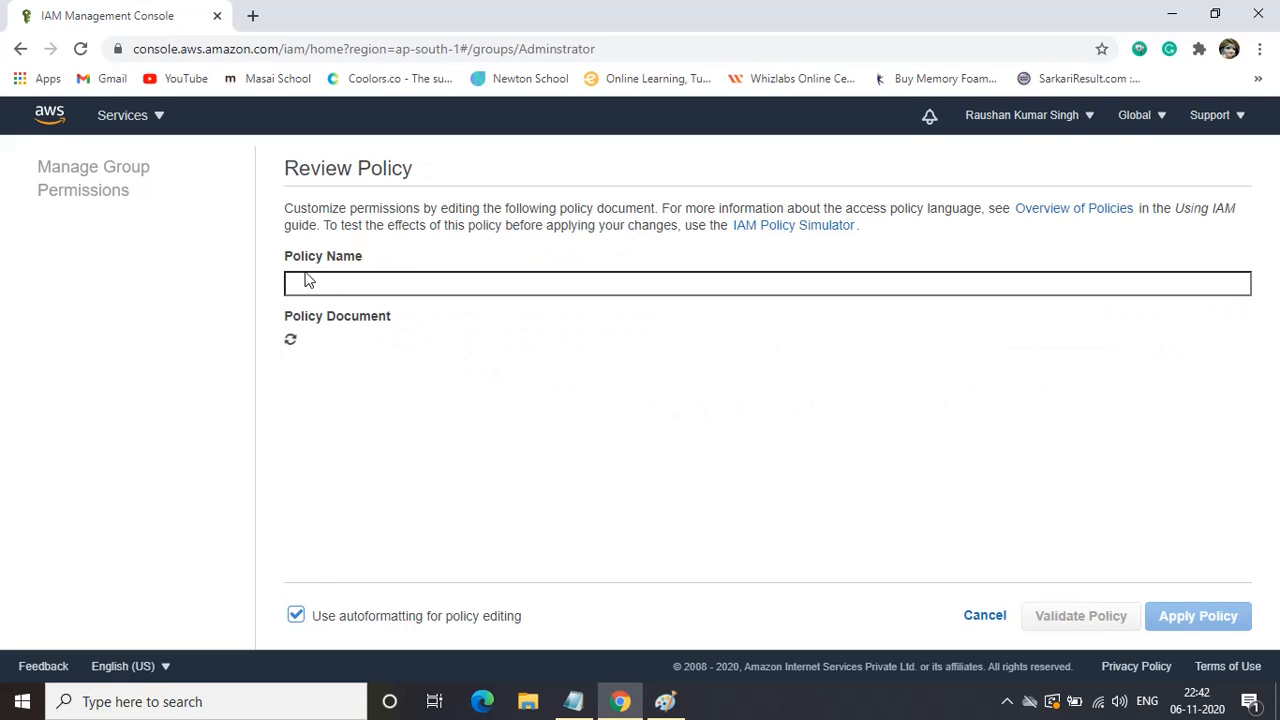
click(313, 287)
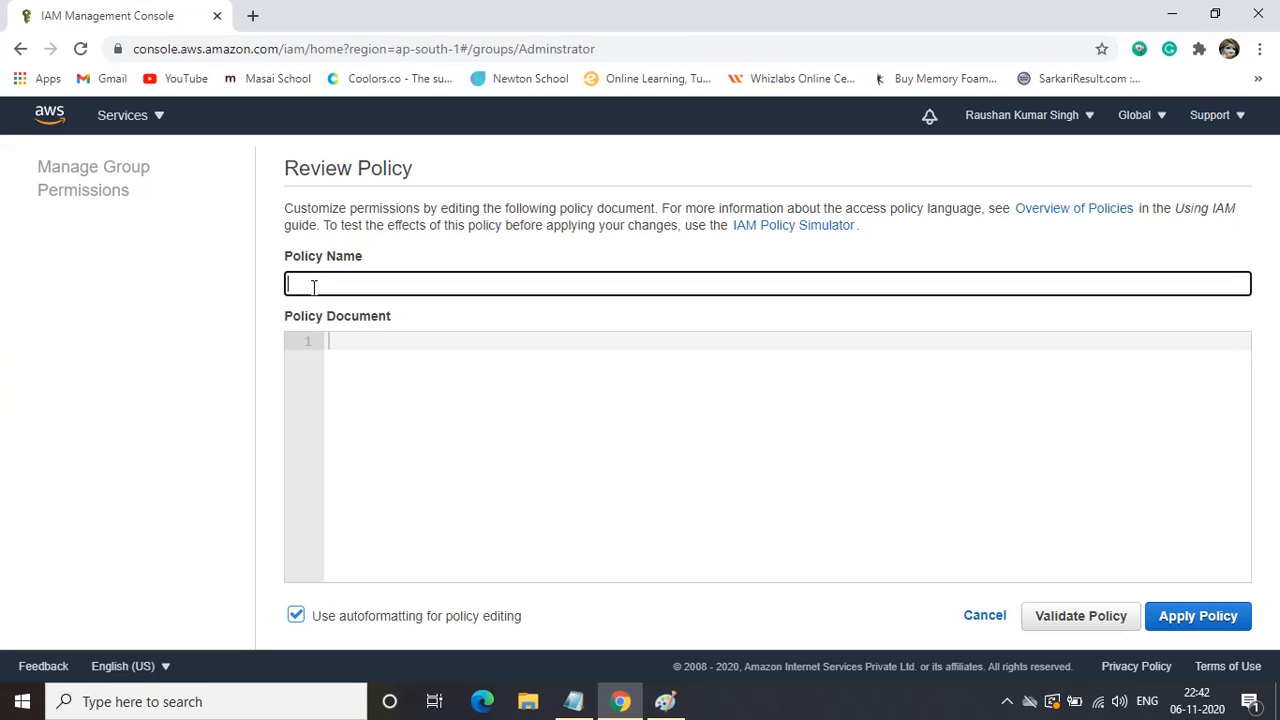
text(Adminstrator)
text(-IAM-Termin)
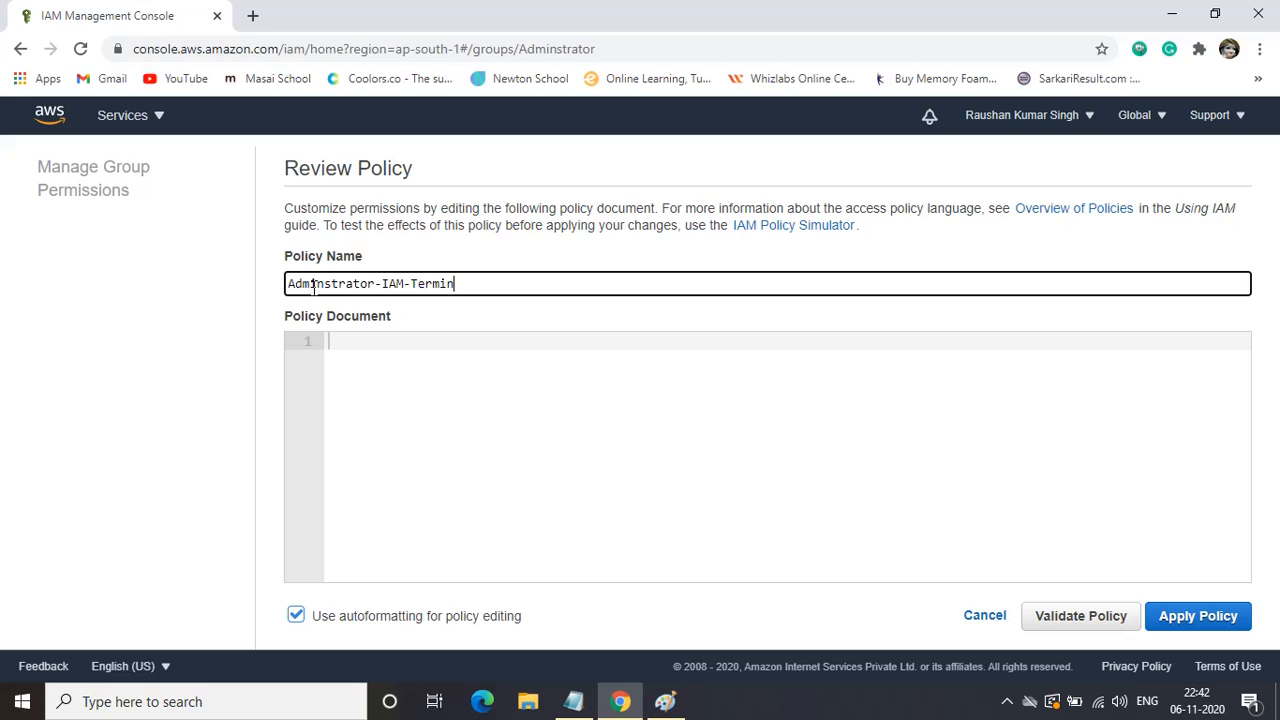
text(ation)
Paste the JSON policy from the notes into the policy document and apply it.
click(354, 346)
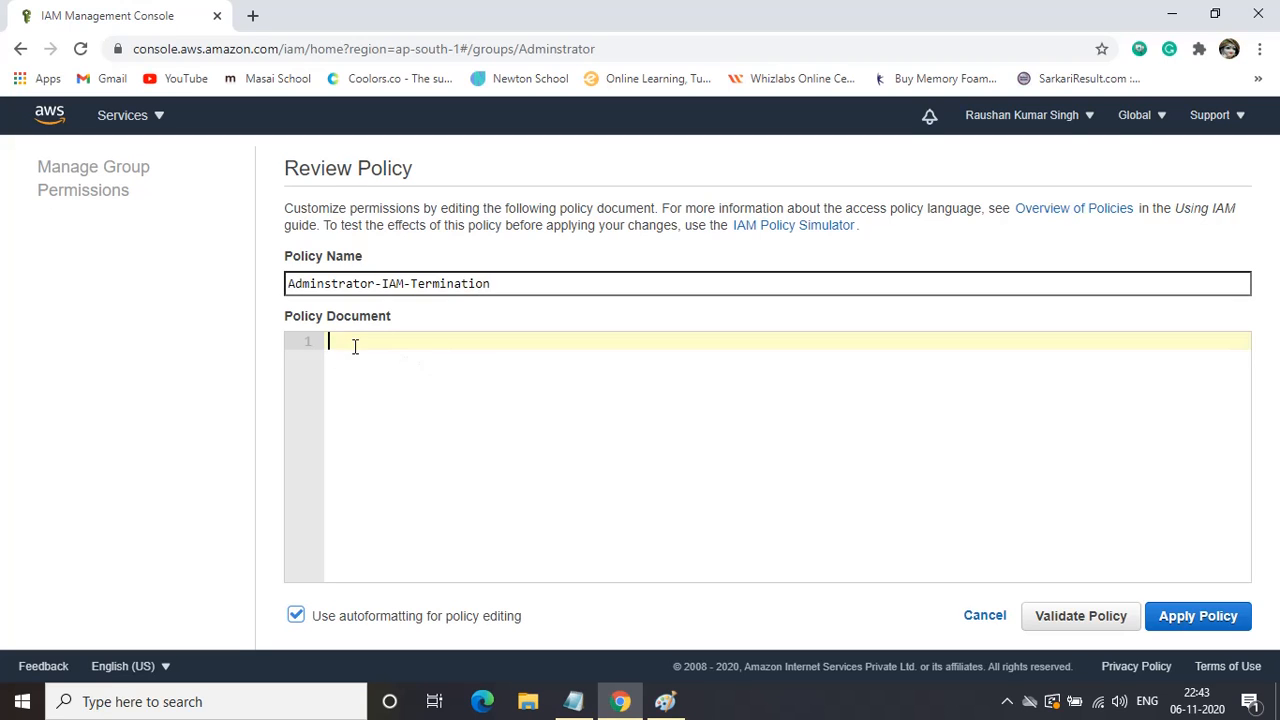
click(573, 702)
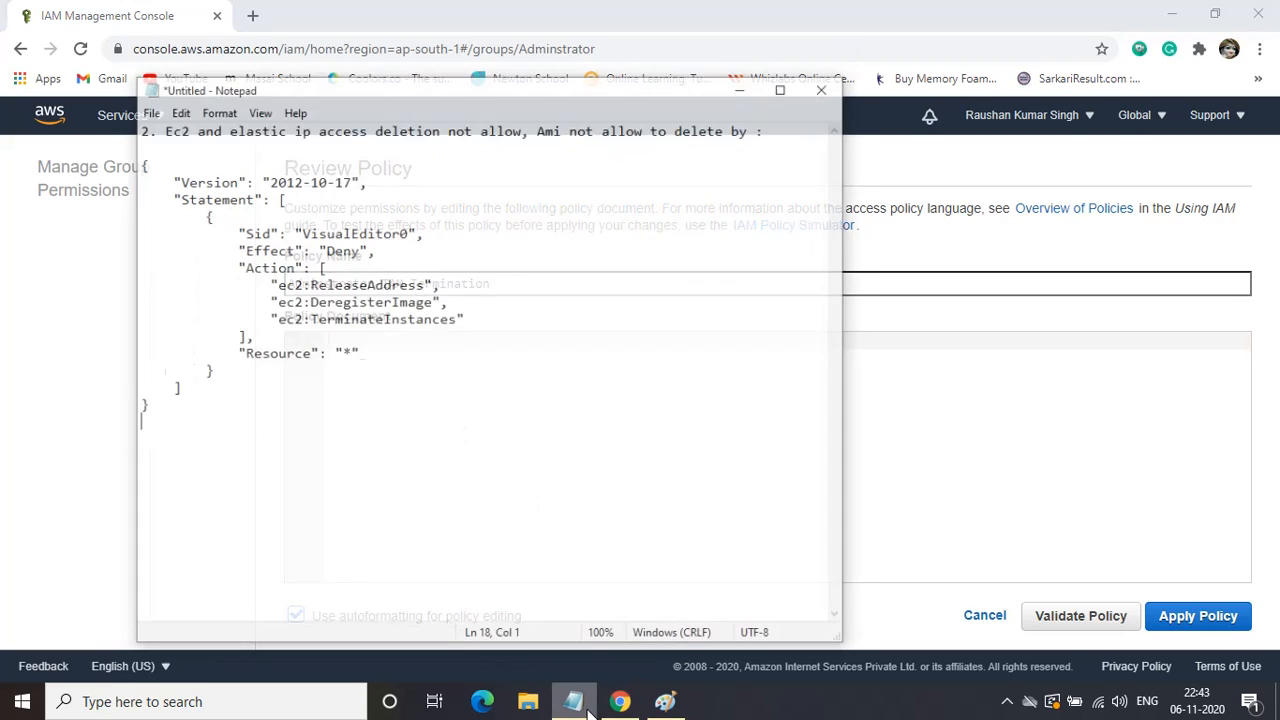
drag(127, 387, 121, 136)
key(ctrl+c)
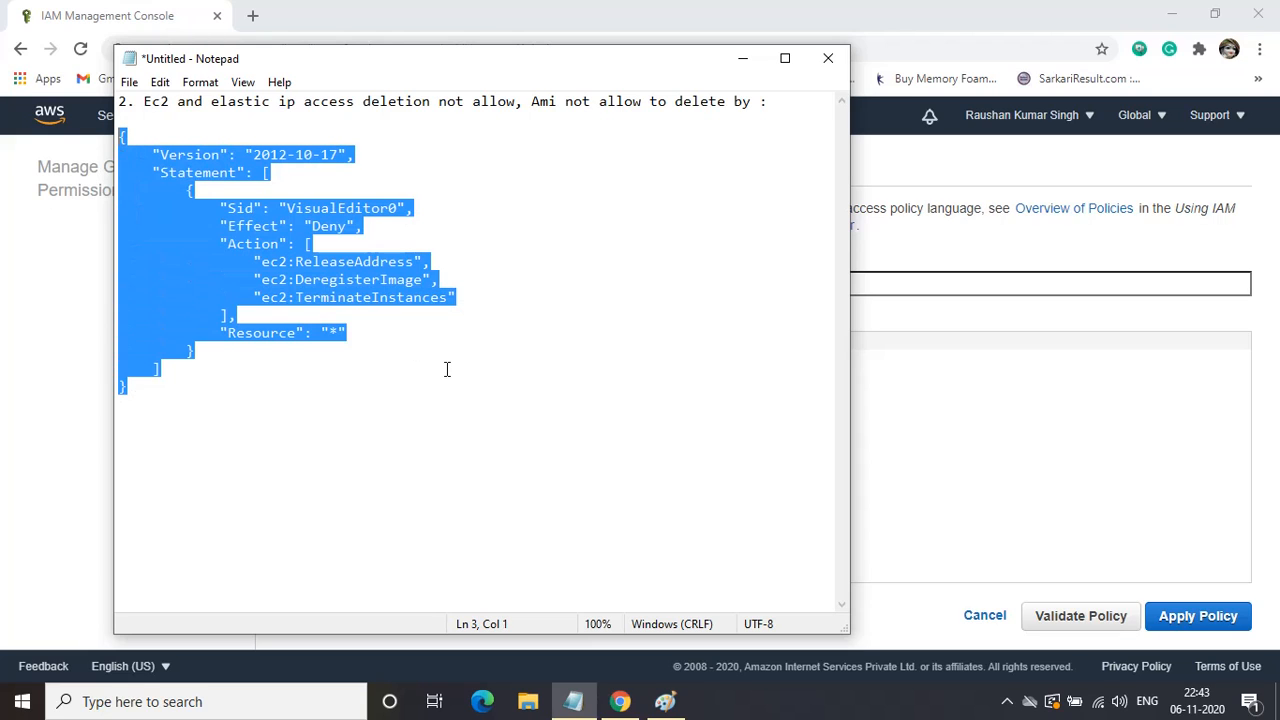
key(alt+Tab)
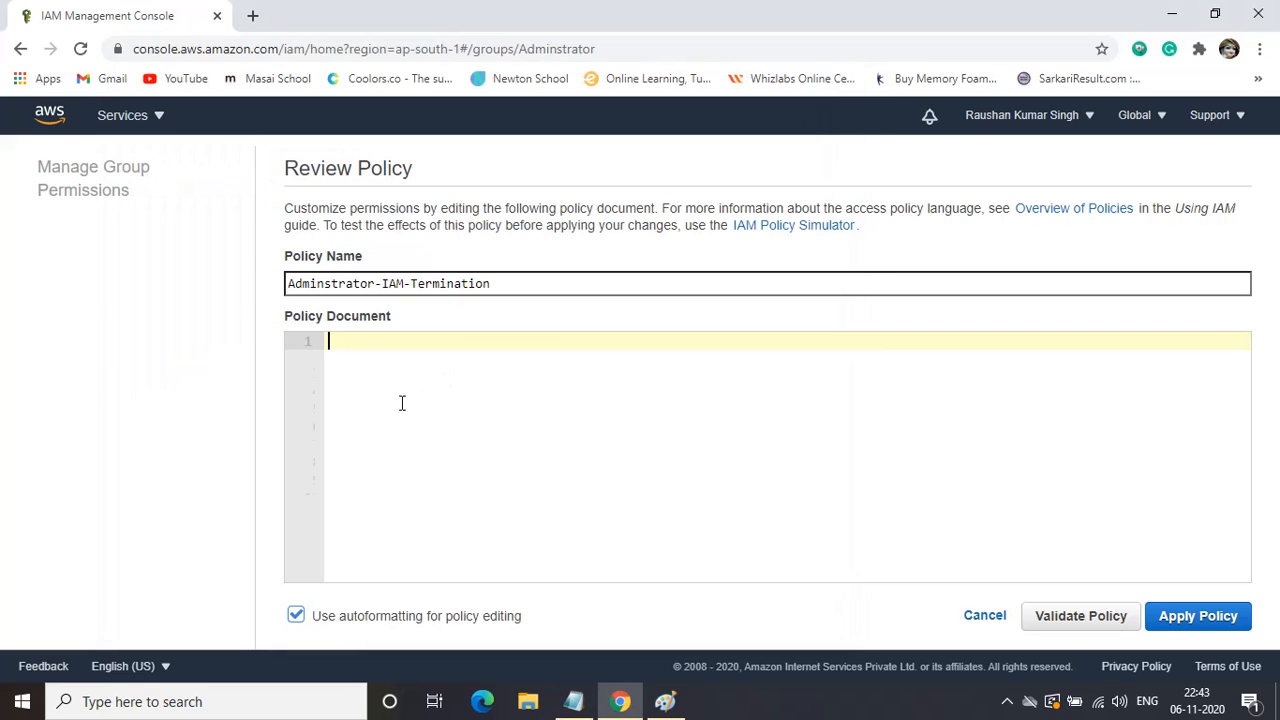
key(ctrl+v)
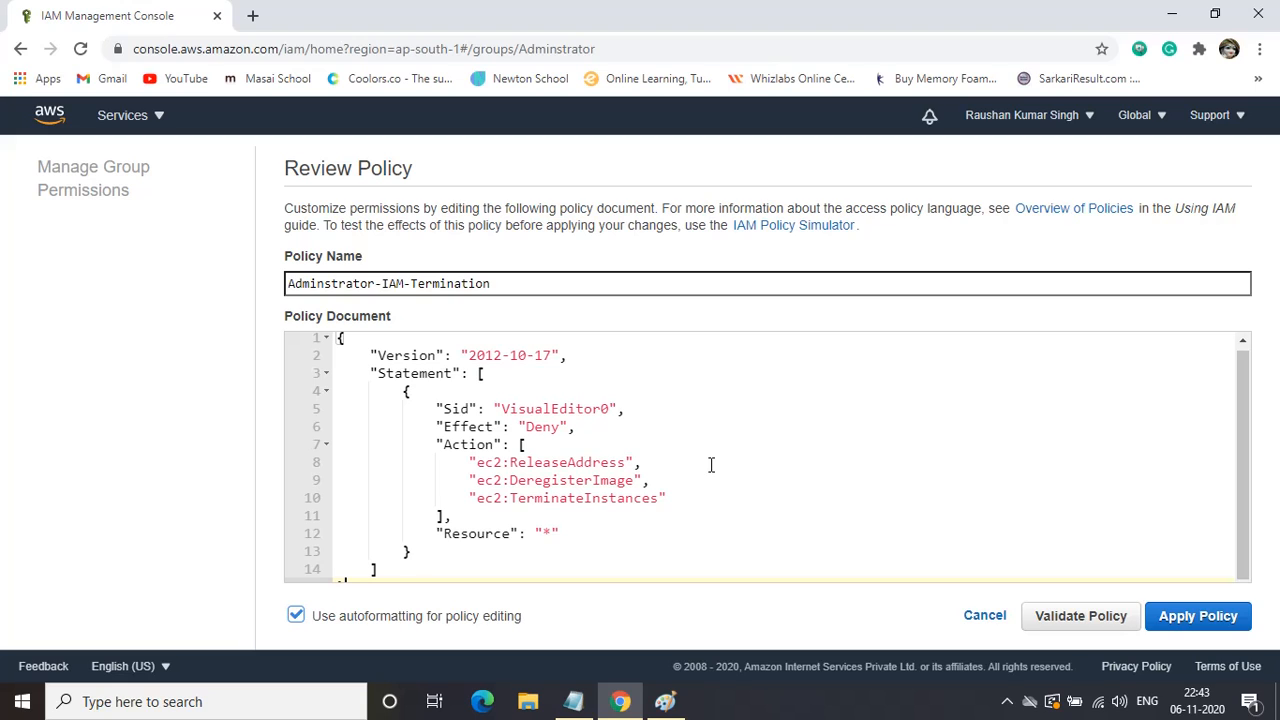
click(1200, 618)
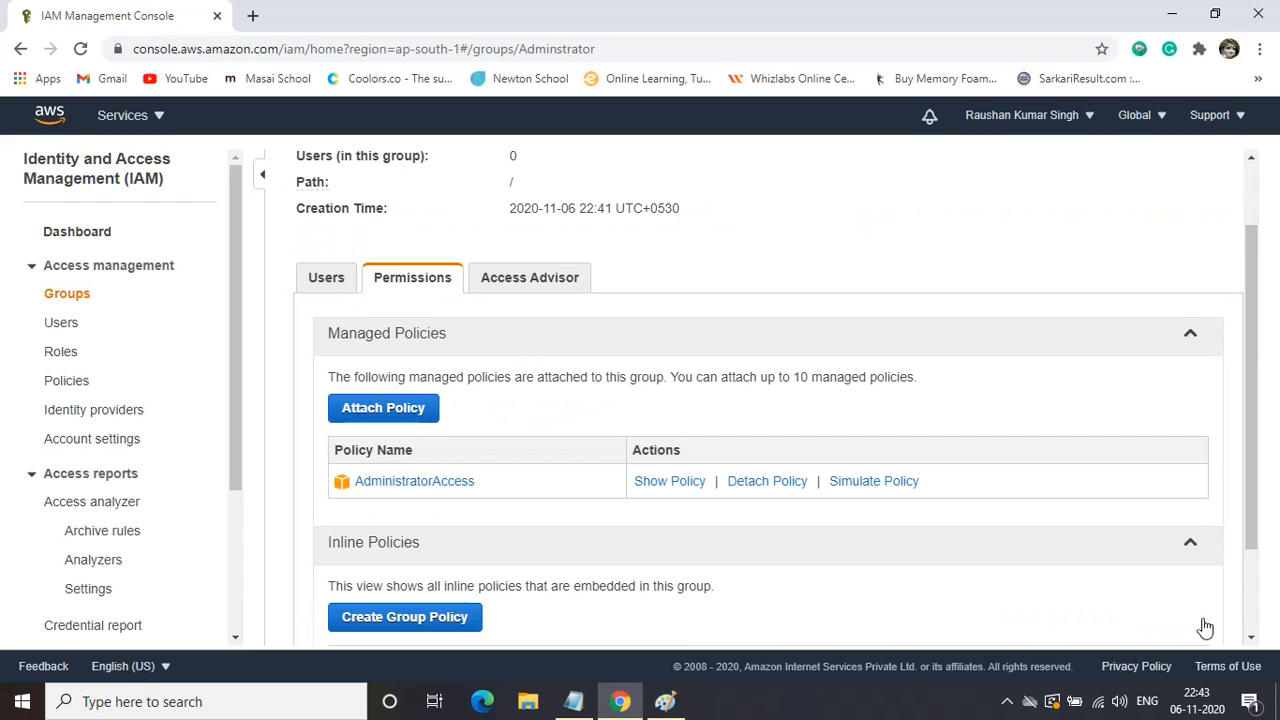
View the group's empty Users list, then go to the IAM users list.
scroll(640, 575, down, 2)
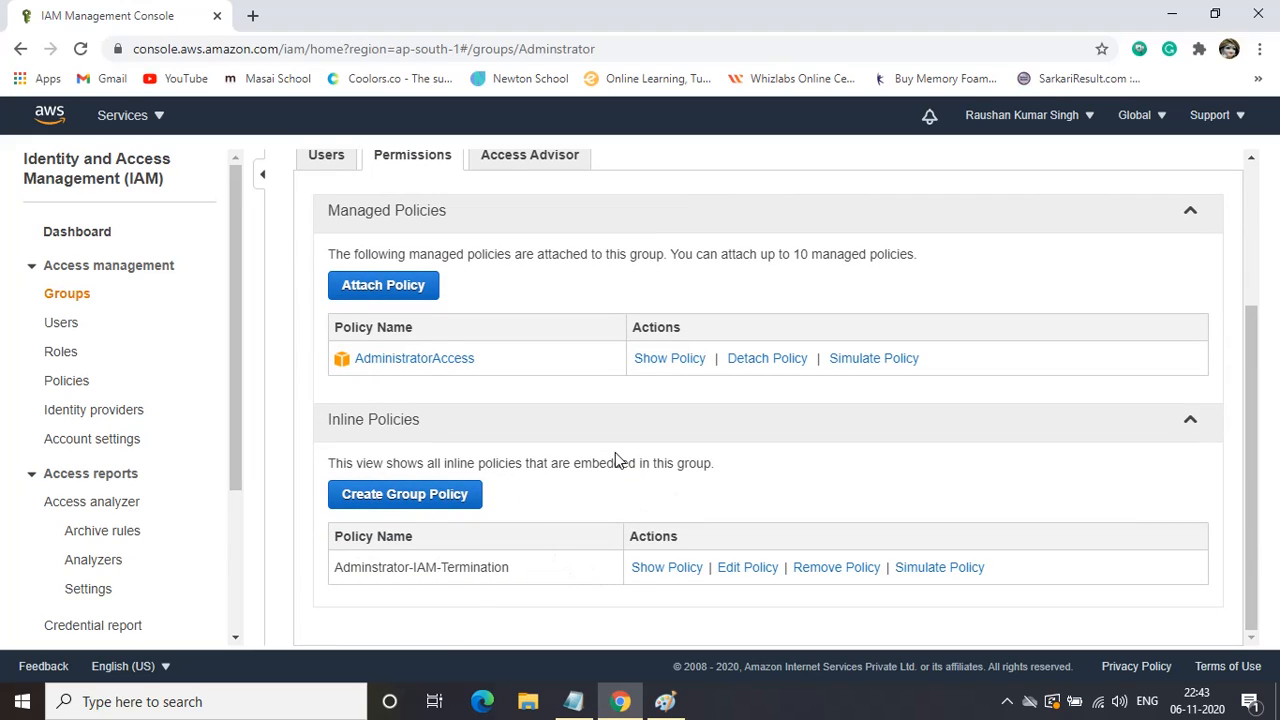
scroll(617, 457, up, 2)
click(322, 371)
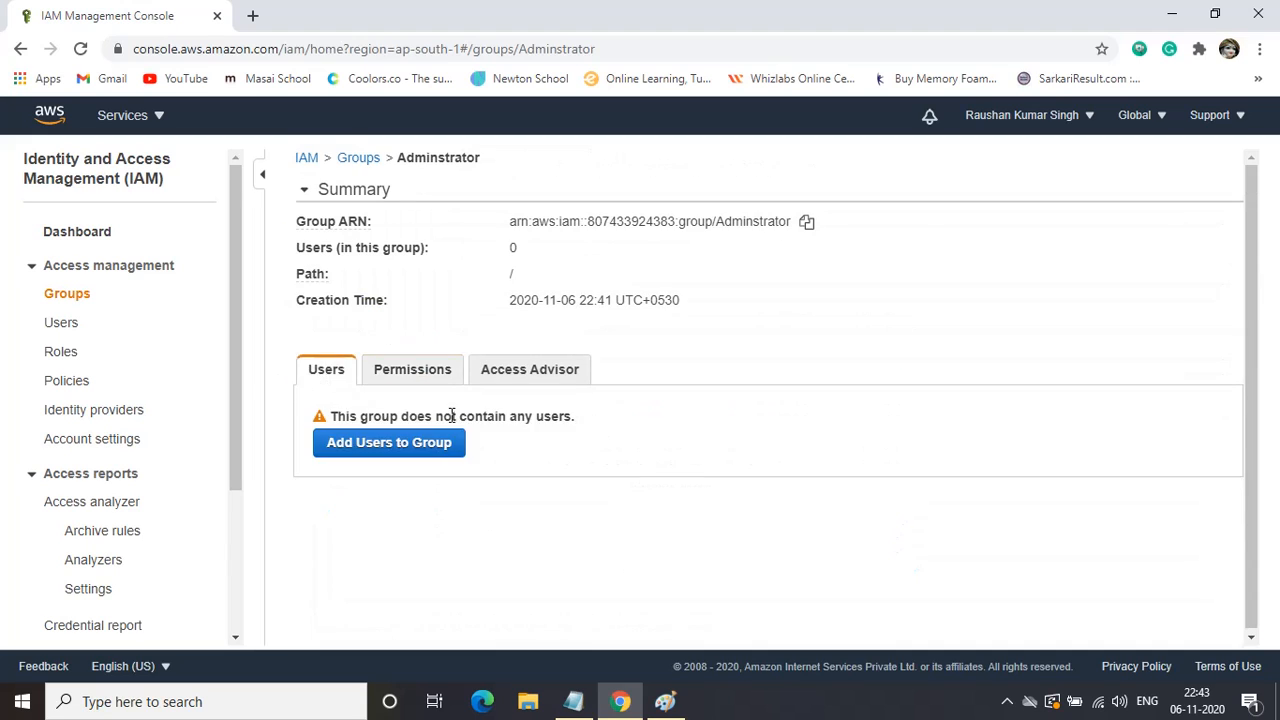
click(61, 323)
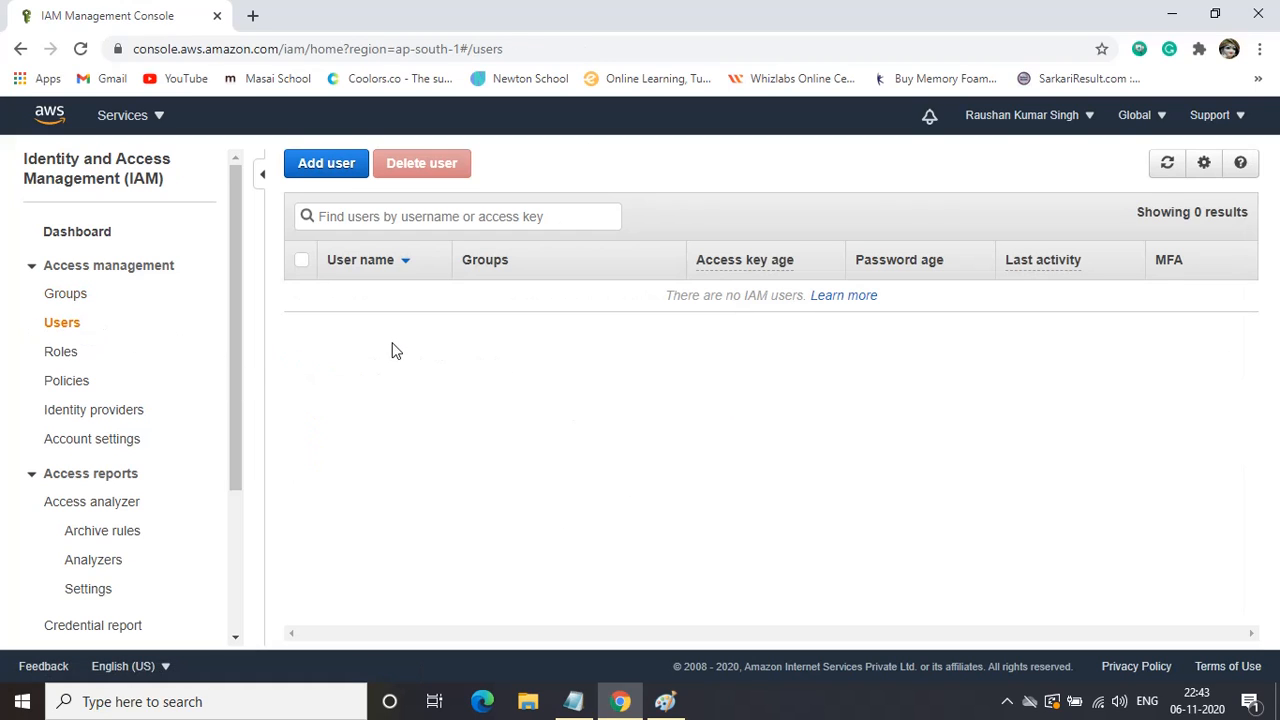
Add a user named 'ram' with both programmatic and console access.
click(331, 178)
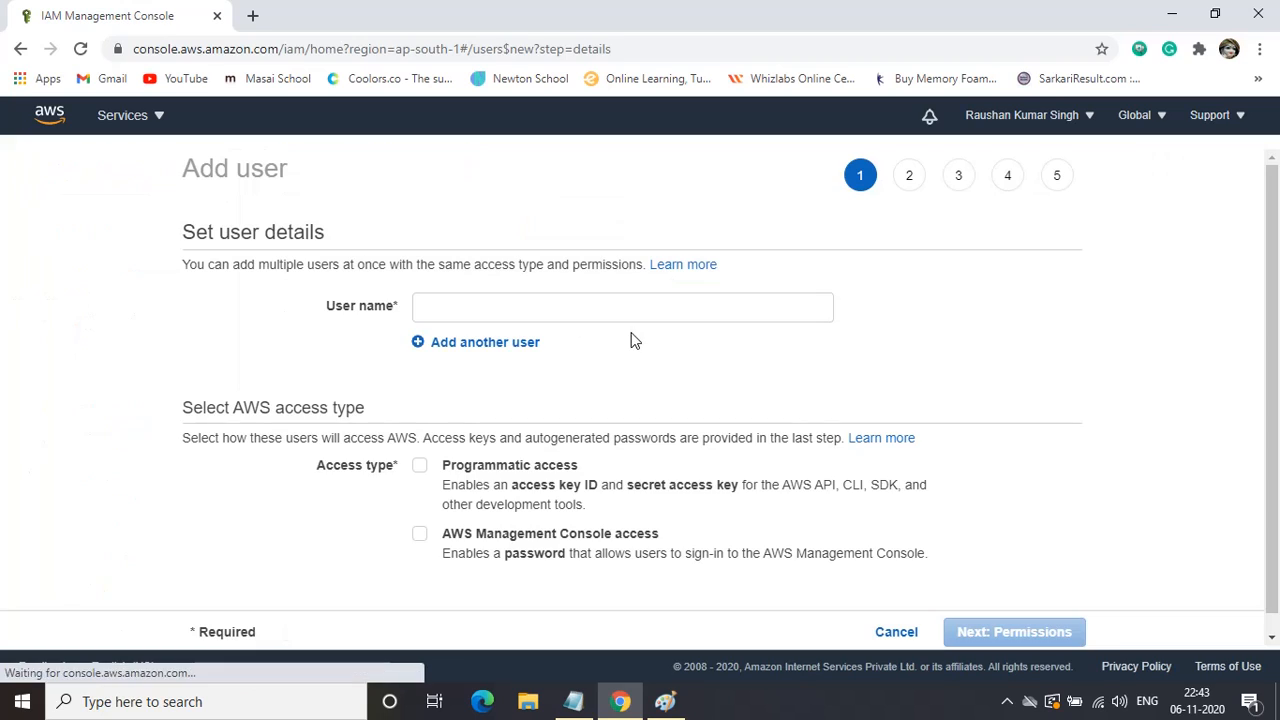
click(441, 304)
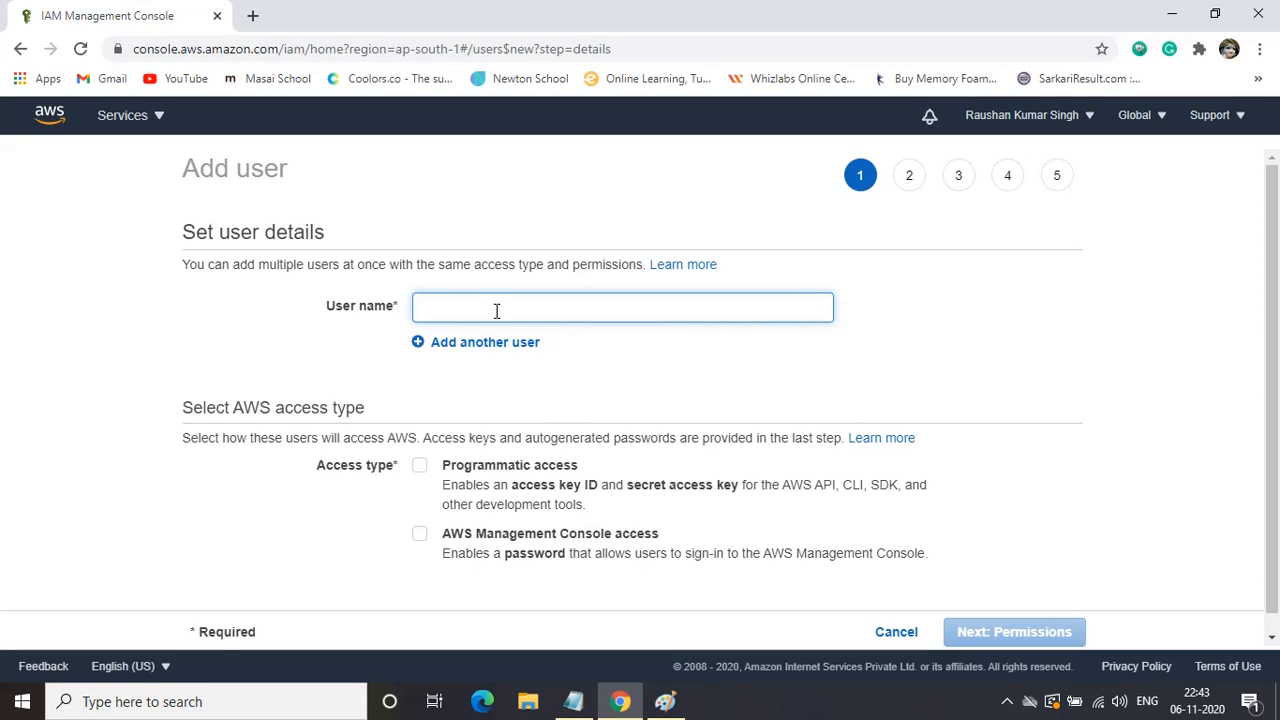
text(am)
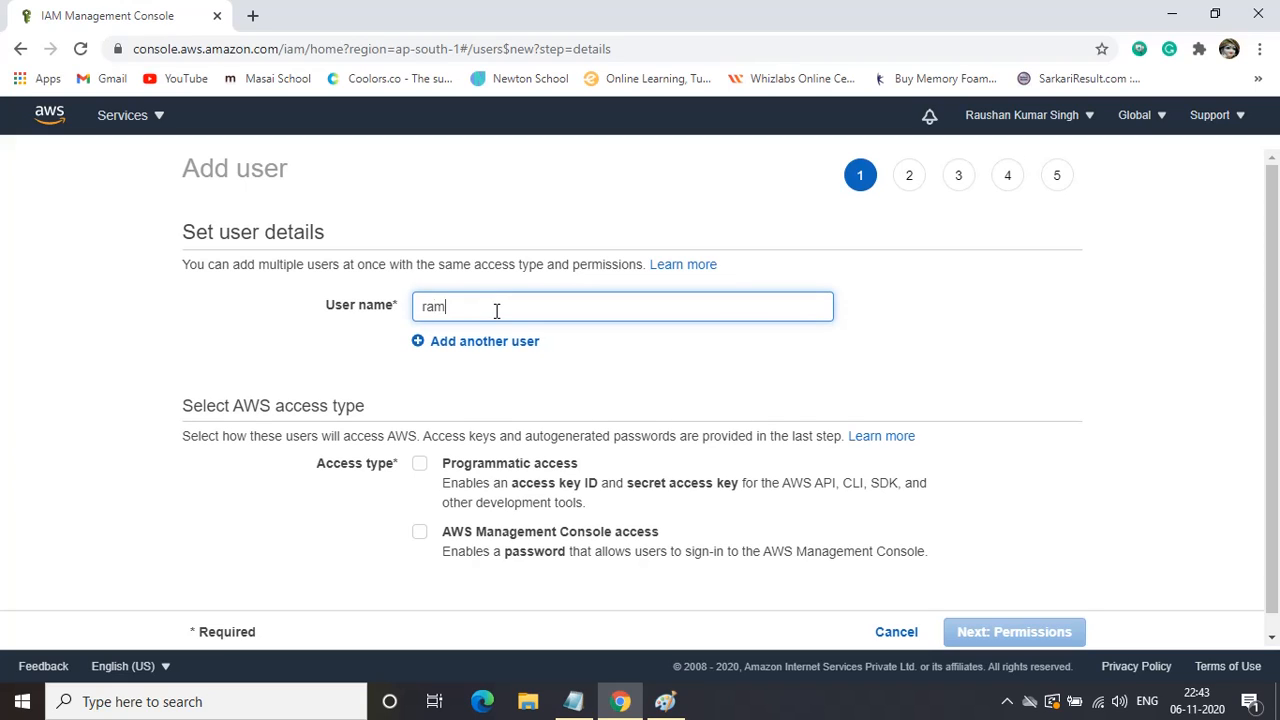
scroll(641, 379, down, 1)
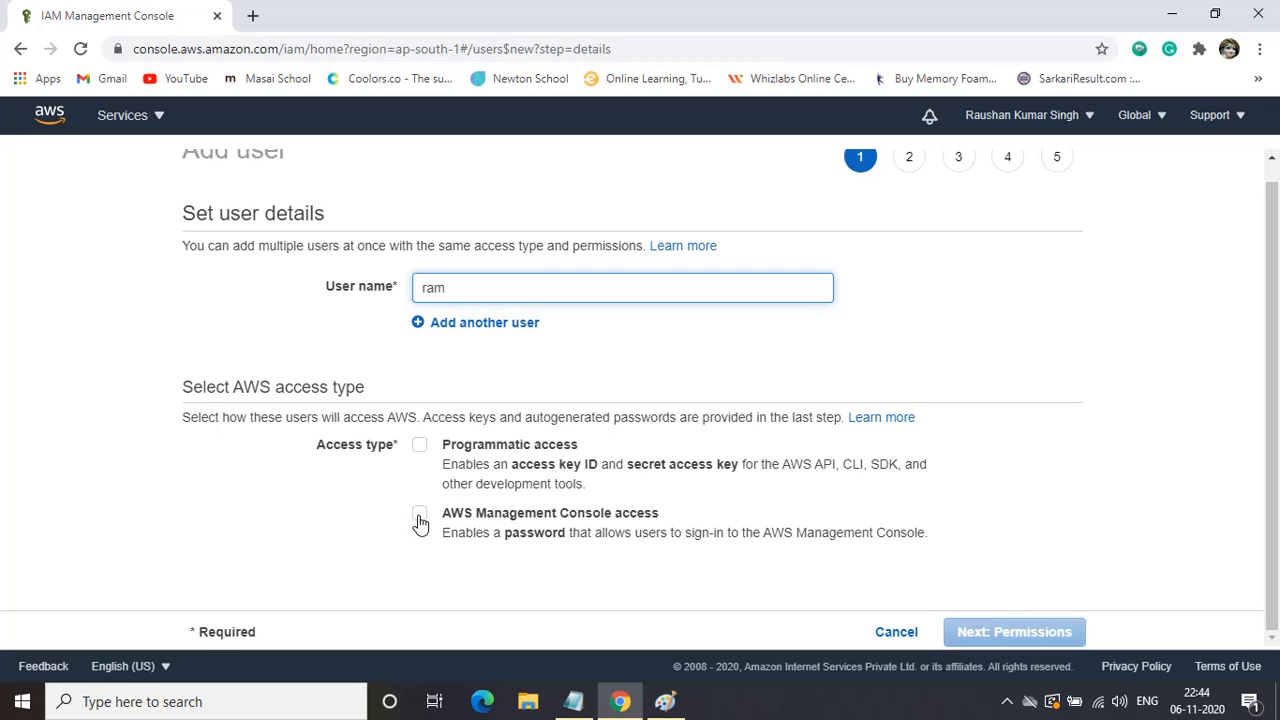
click(419, 445)
click(420, 513)
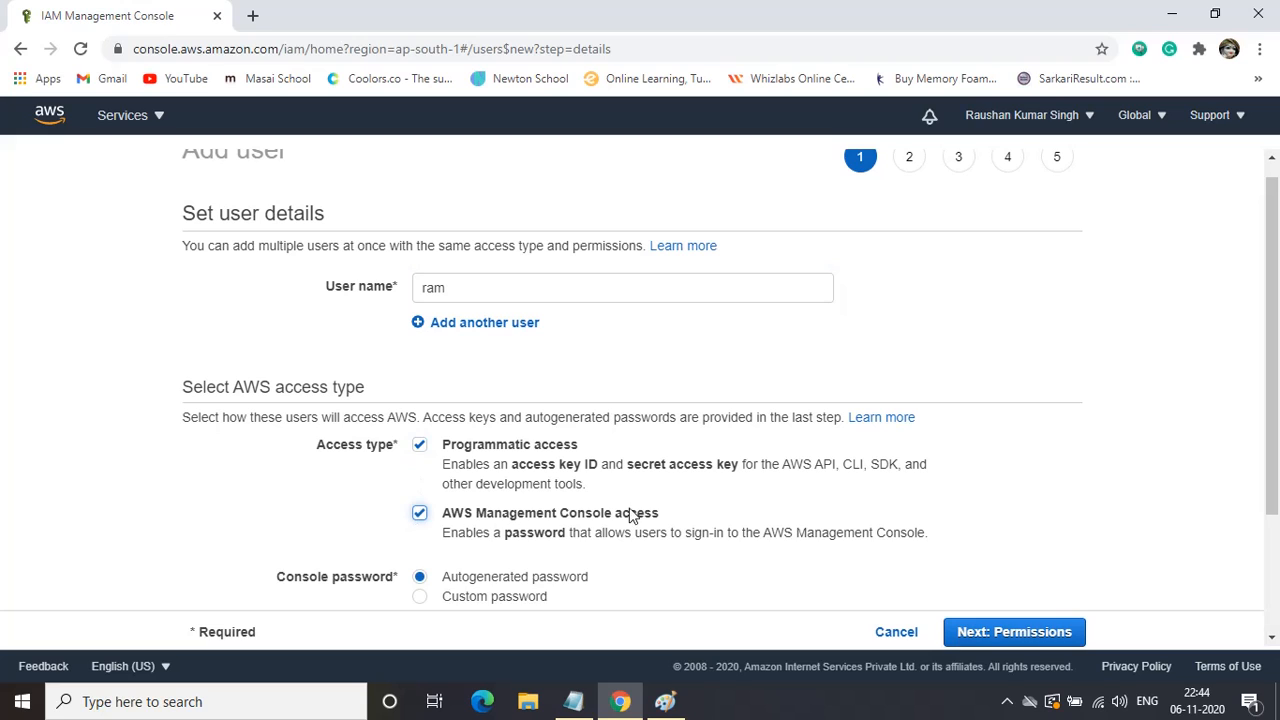
scroll(623, 521, down, 2)
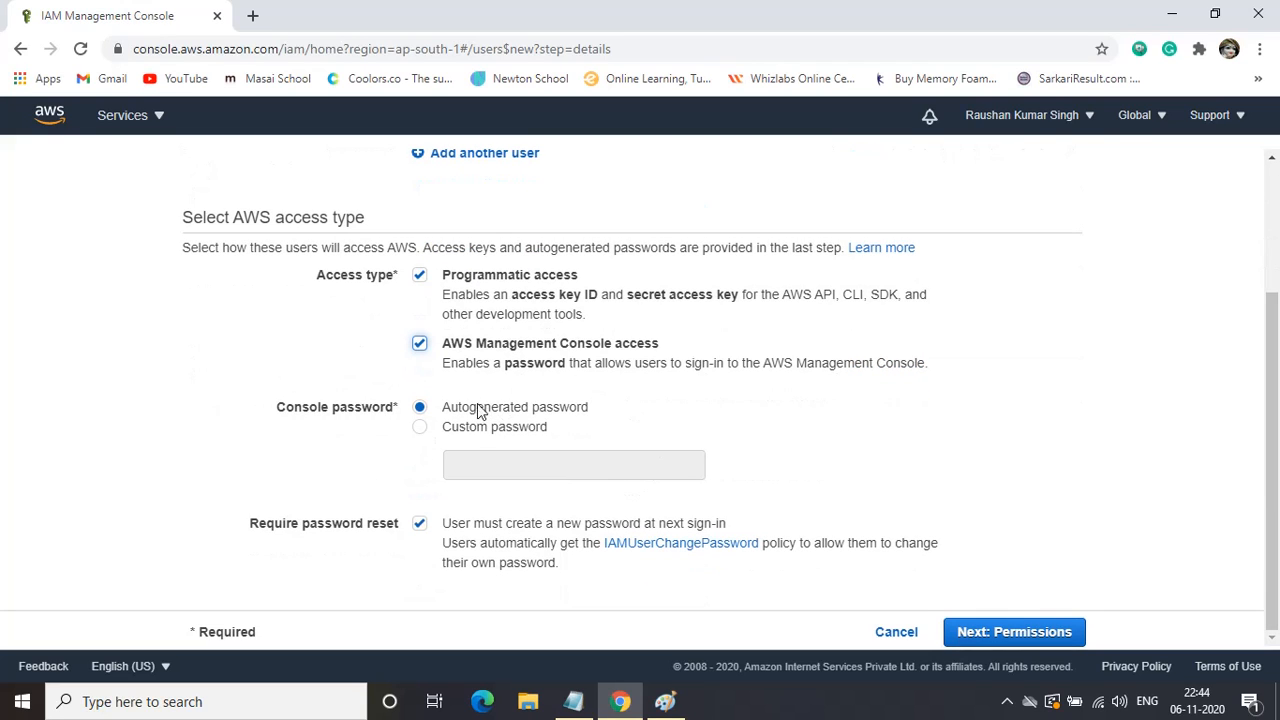
click(421, 278)
click(420, 276)
Set a custom console password and turn off the required password reset.
click(420, 430)
click(509, 465)
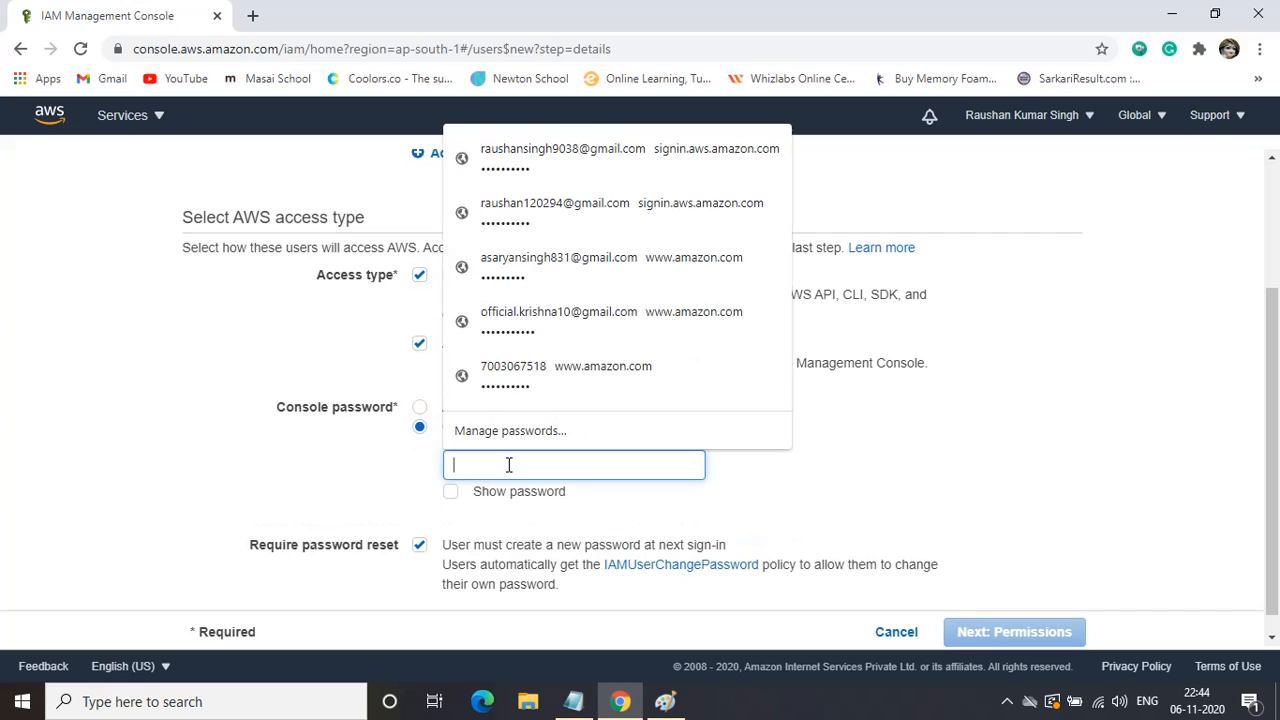
text(a)
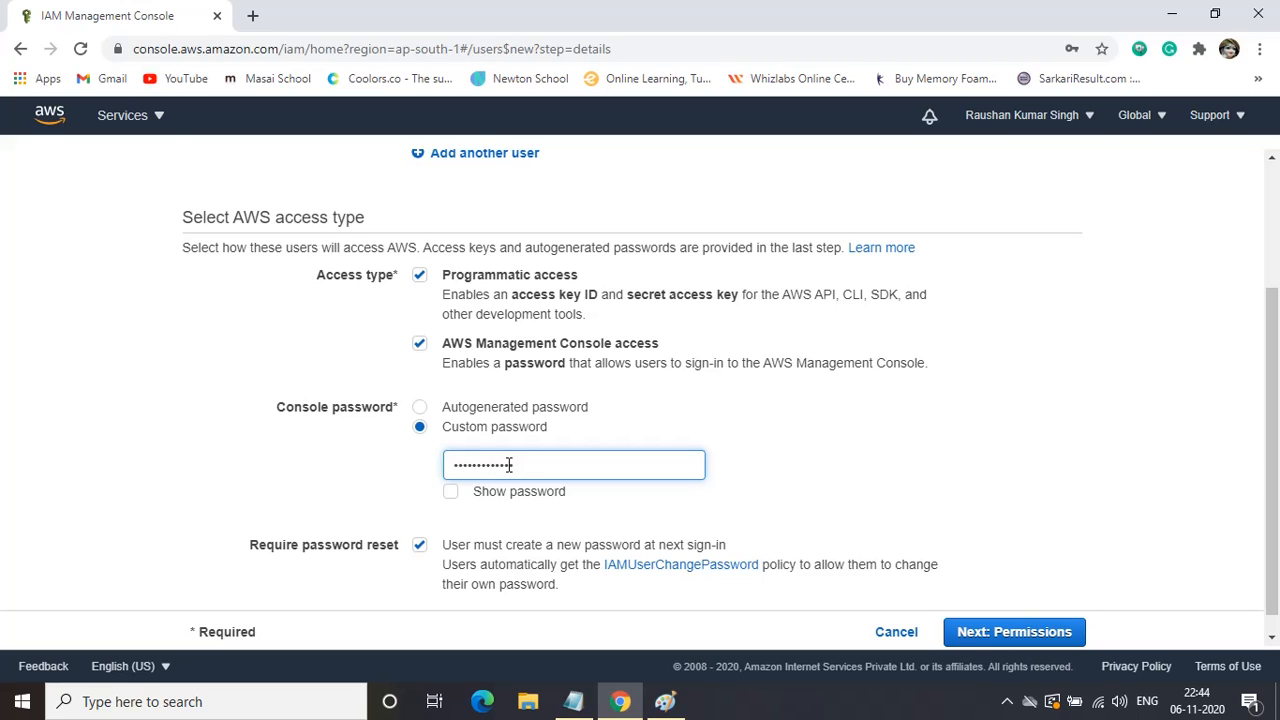
scroll(700, 508, down, 1)
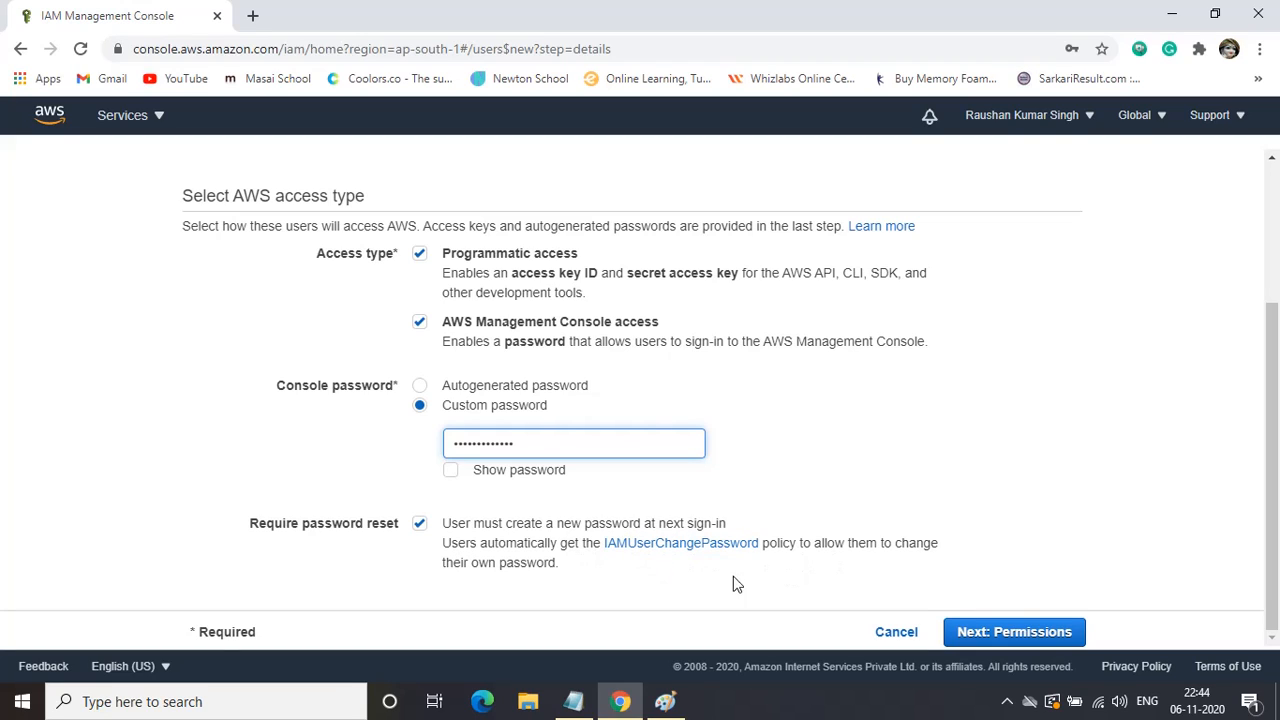
click(418, 524)
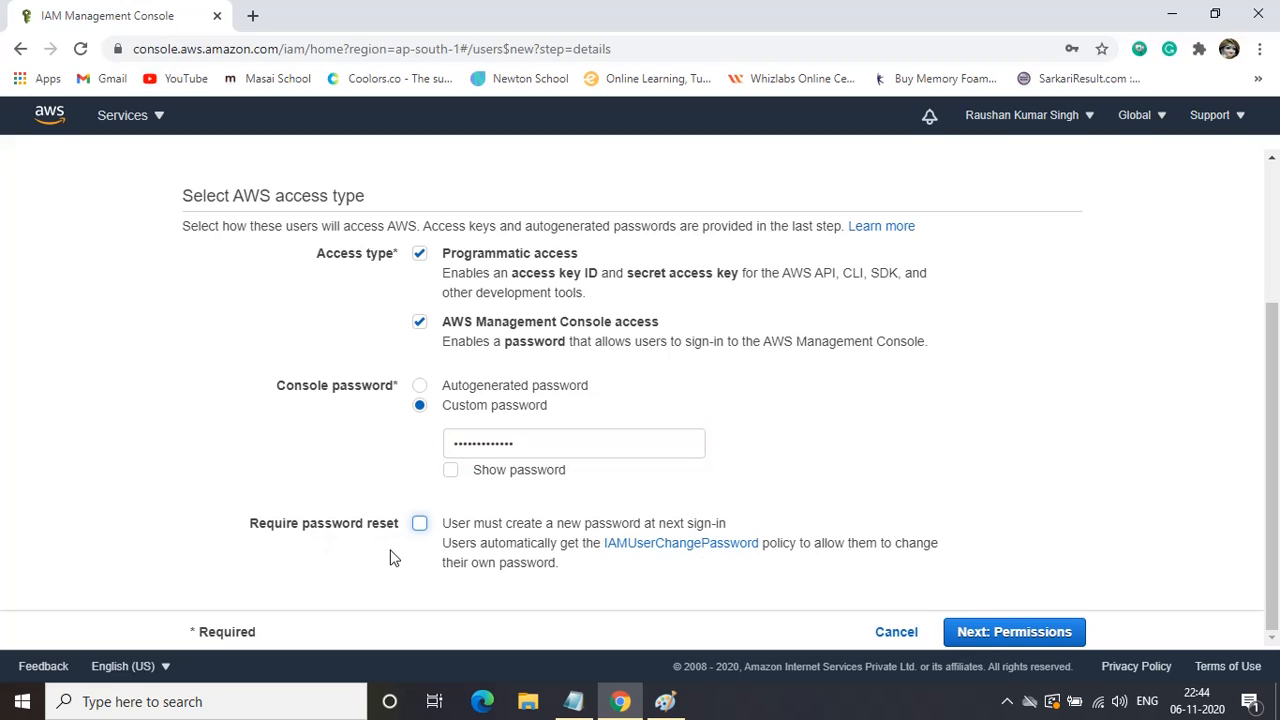
Add ram to the Adminstrator group, skip tags, and create the user.
click(1030, 632)
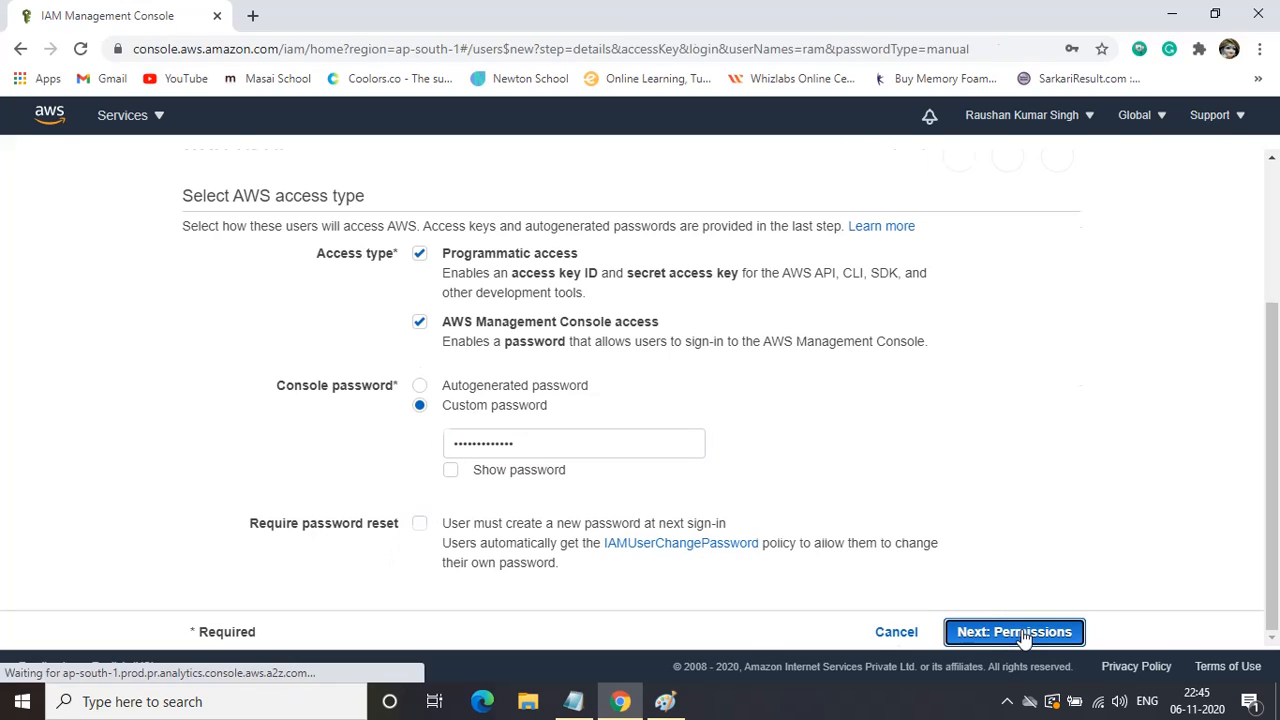
scroll(403, 503, down, 3)
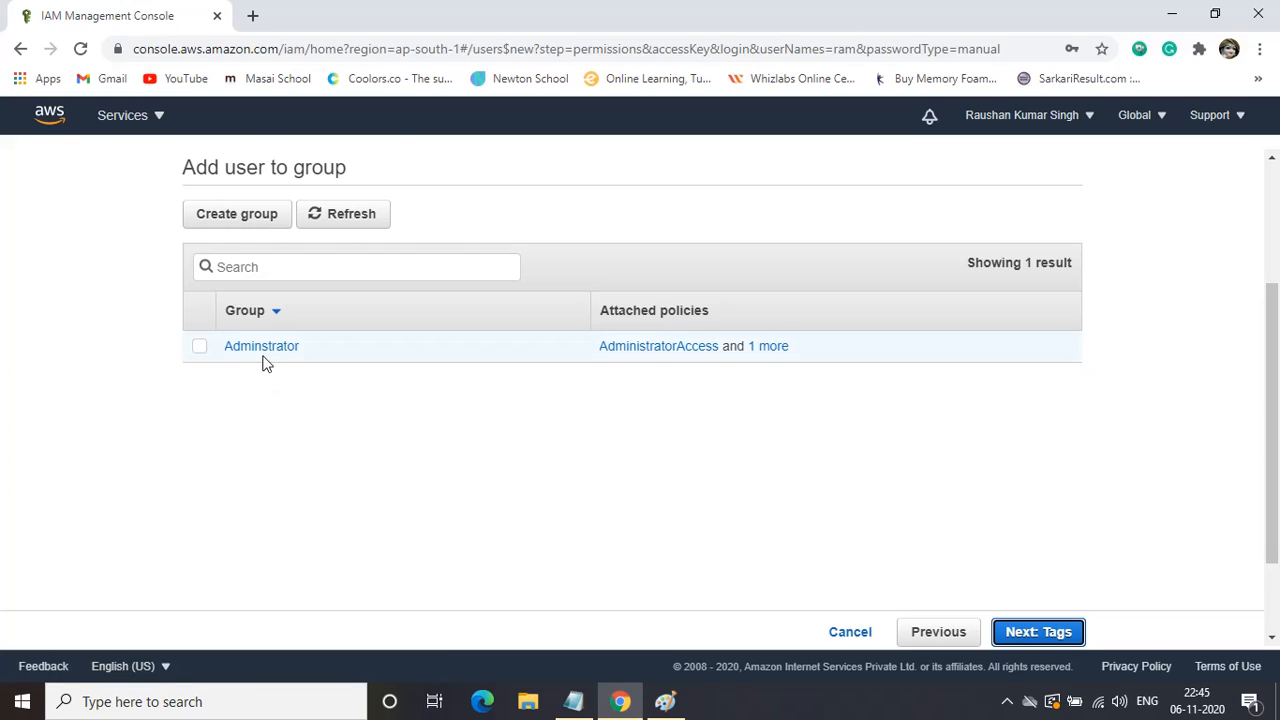
click(200, 347)
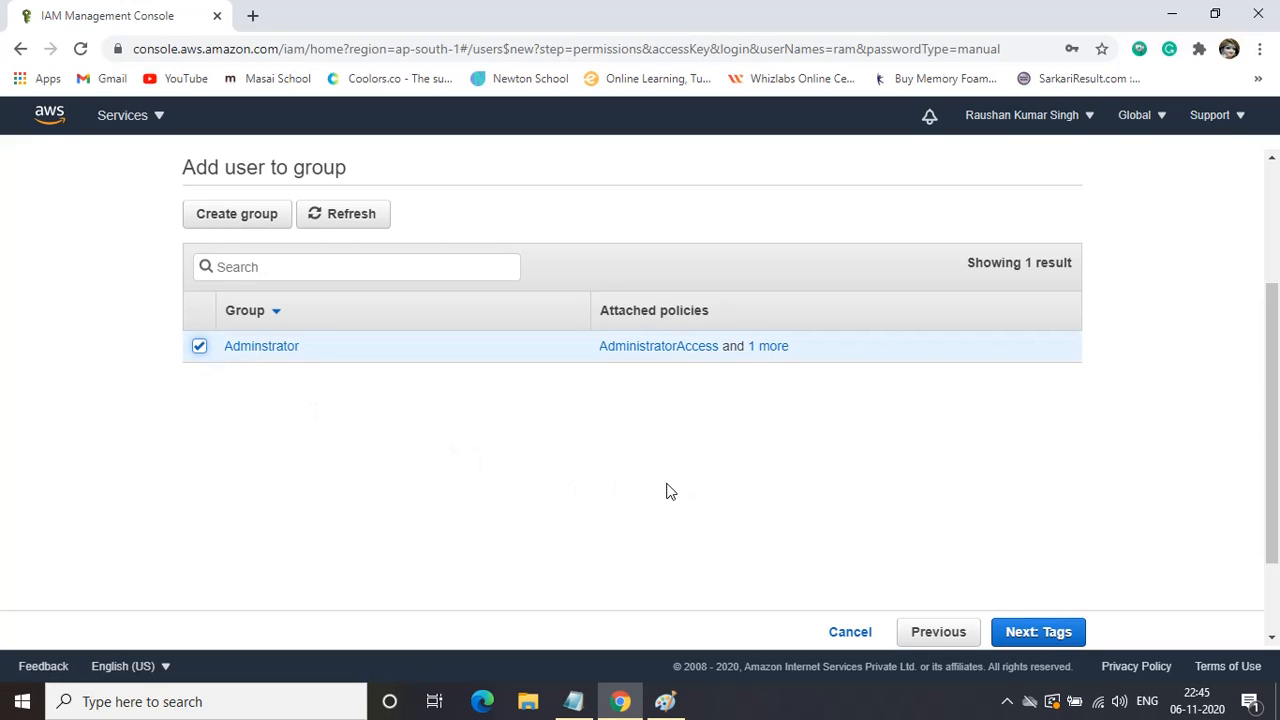
click(1038, 632)
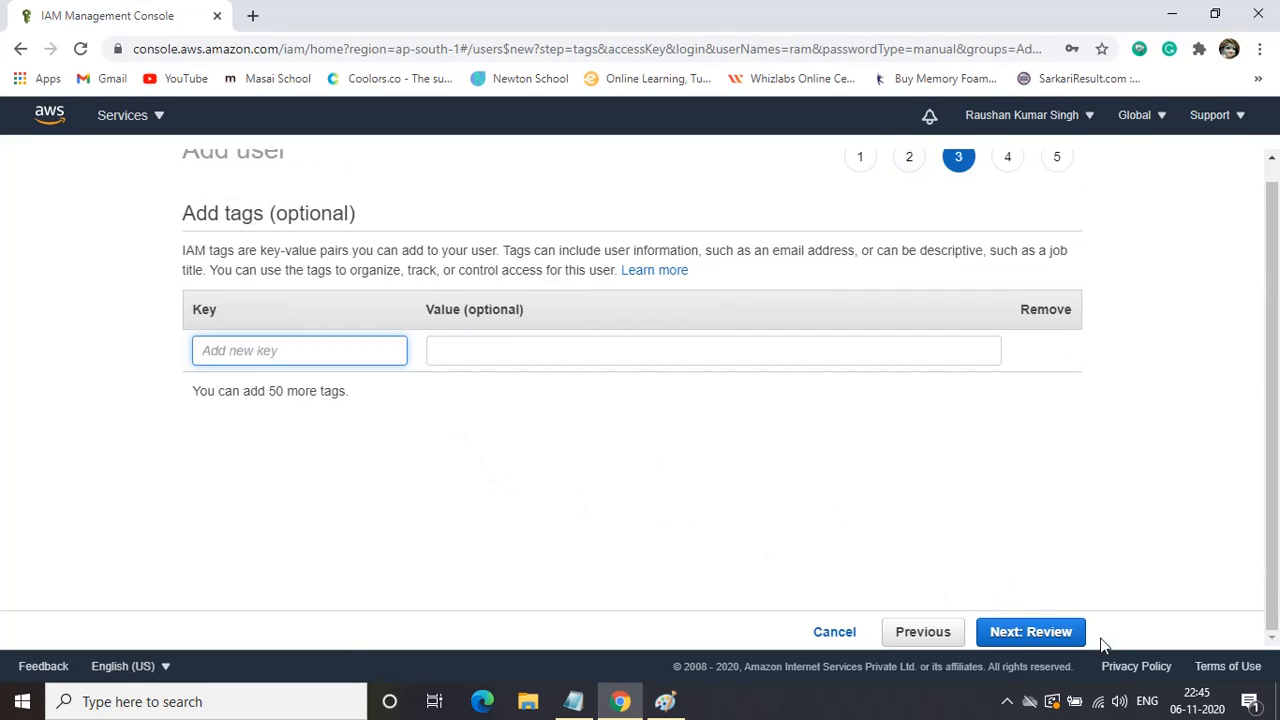
click(1048, 636)
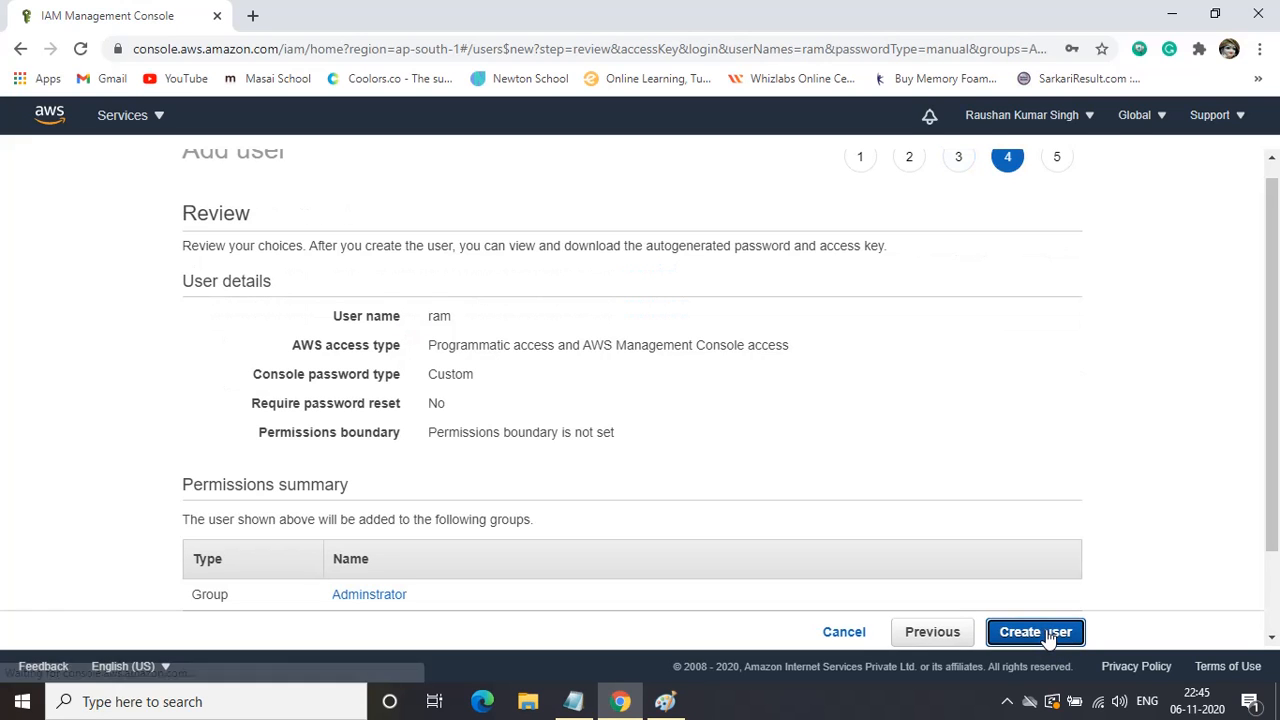
scroll(752, 540, down, 2)
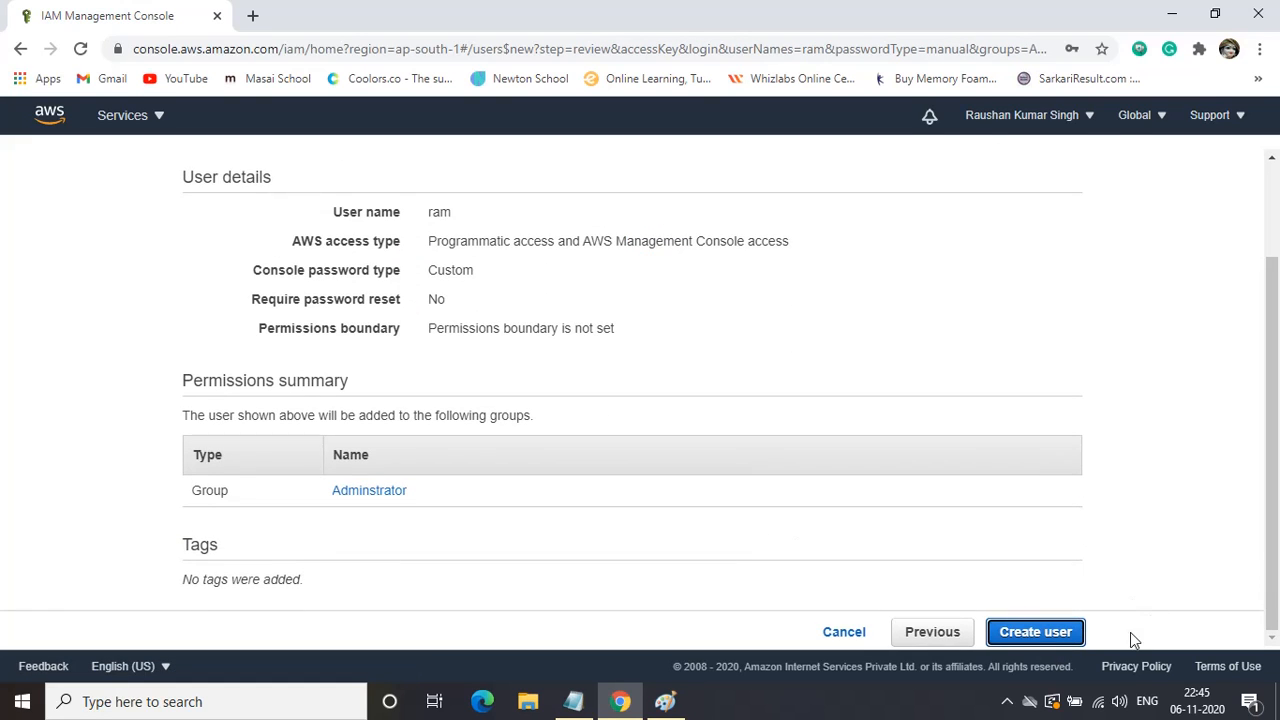
click(1060, 634)
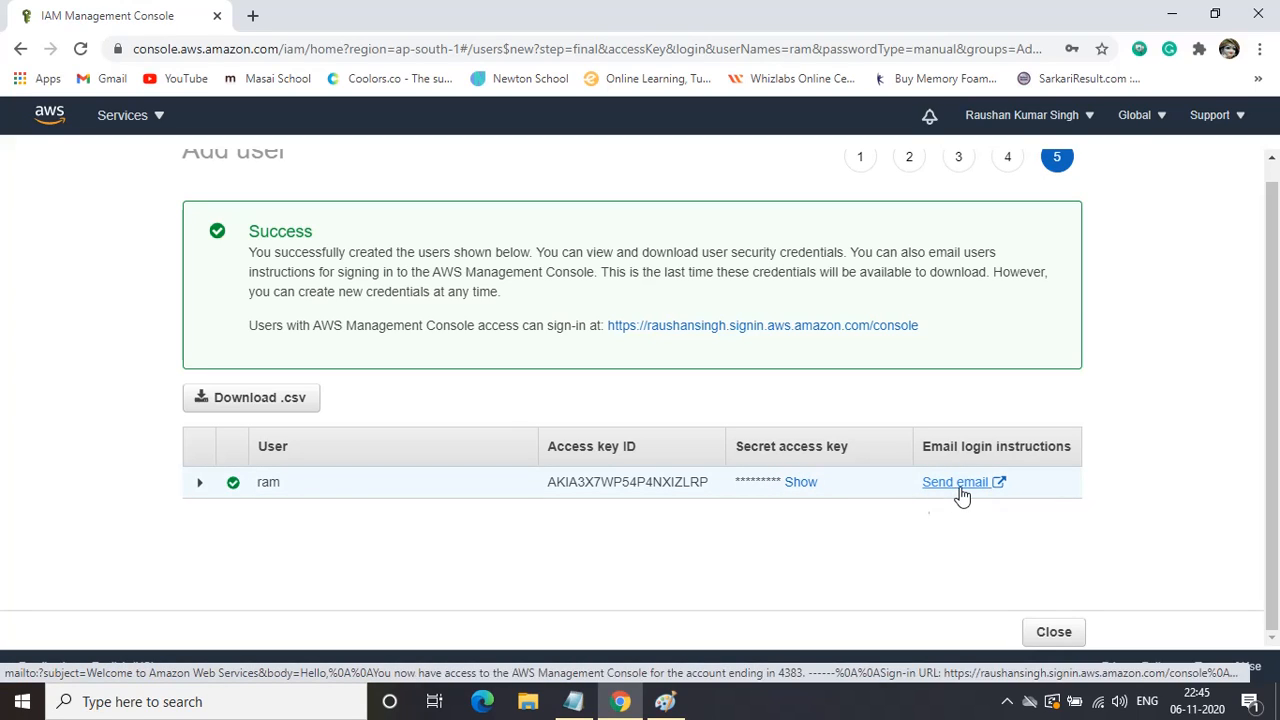
click(198, 484)
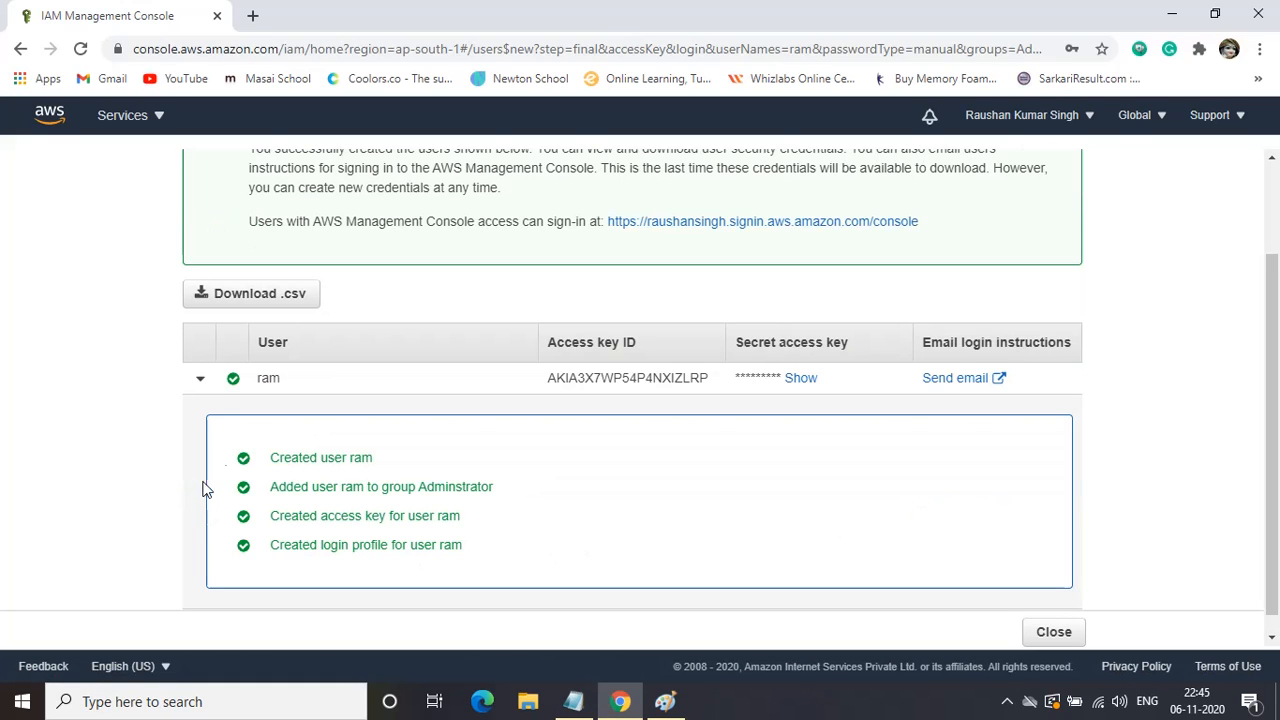
click(200, 378)
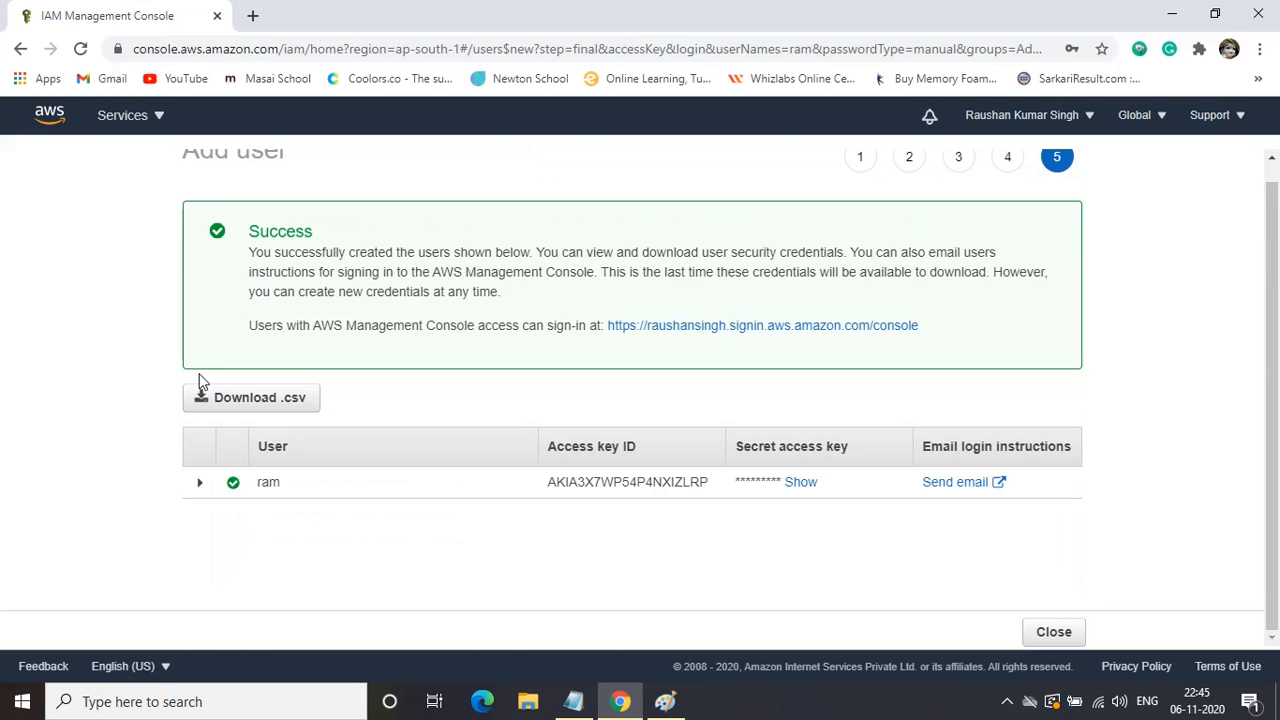
click(199, 485)
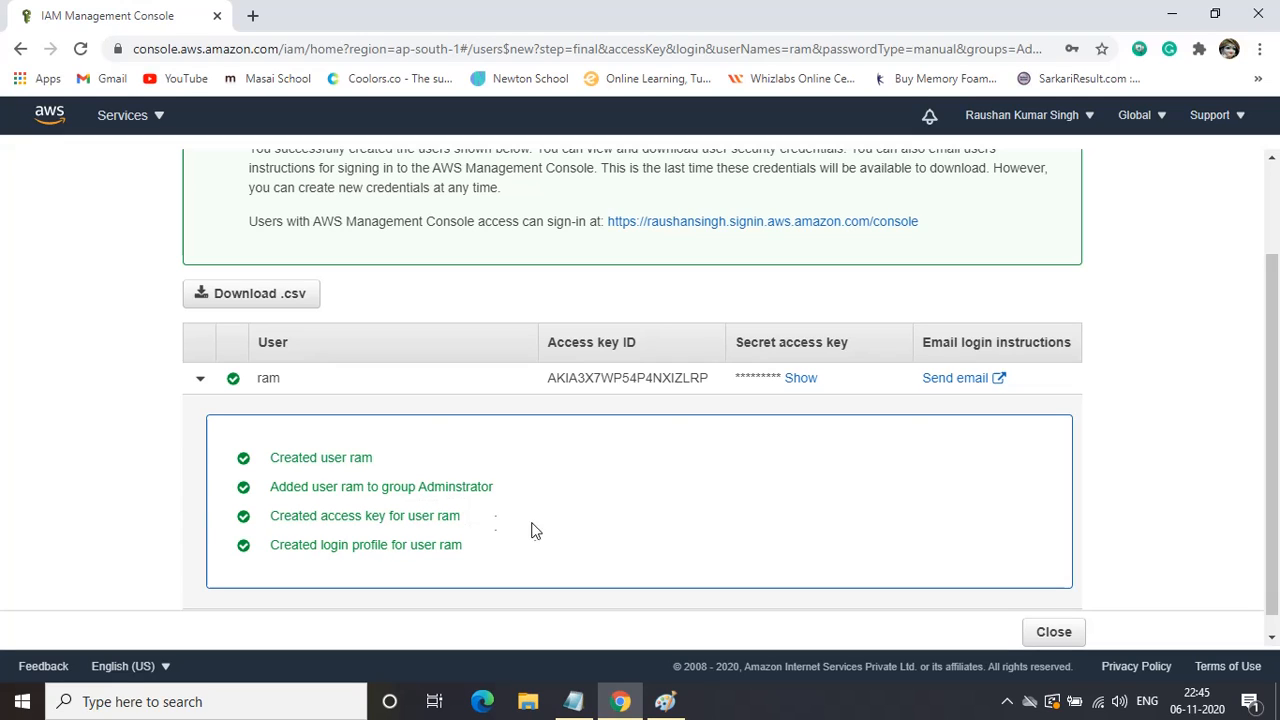
click(200, 384)
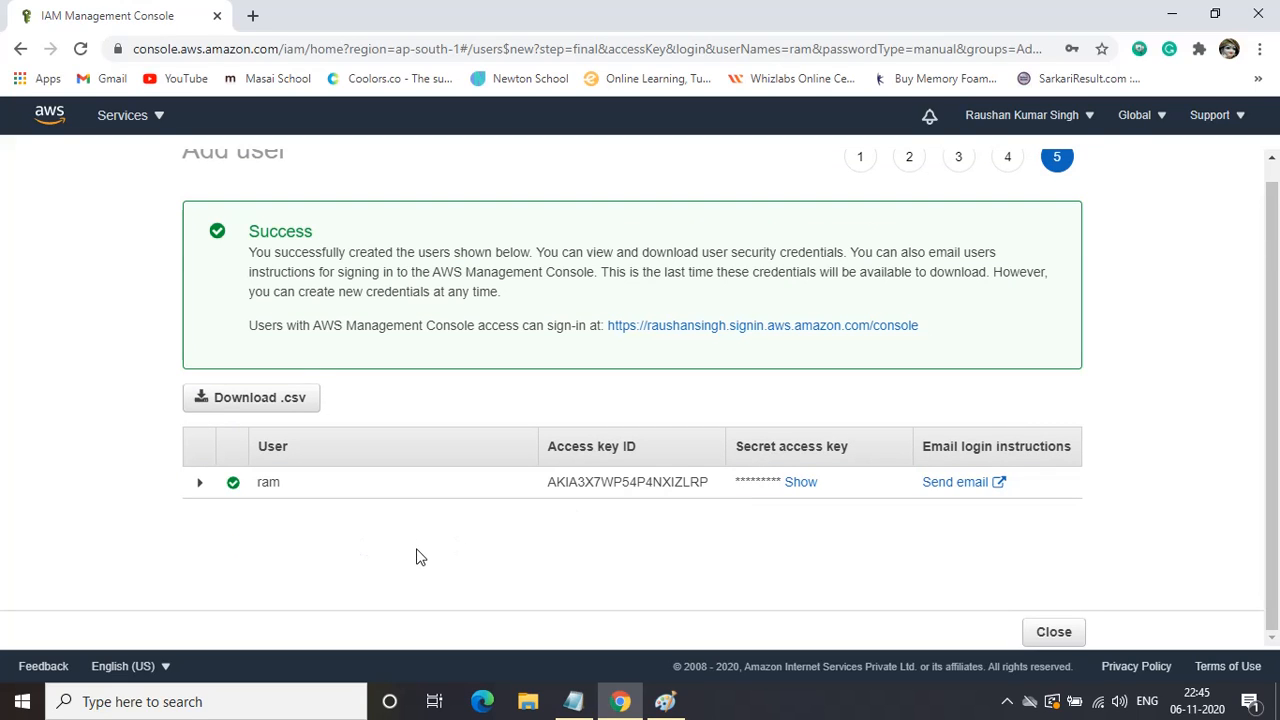
Load aws.amazon.com in a new private window, then return to the IAM console window.
key(ctrl+shift+n)
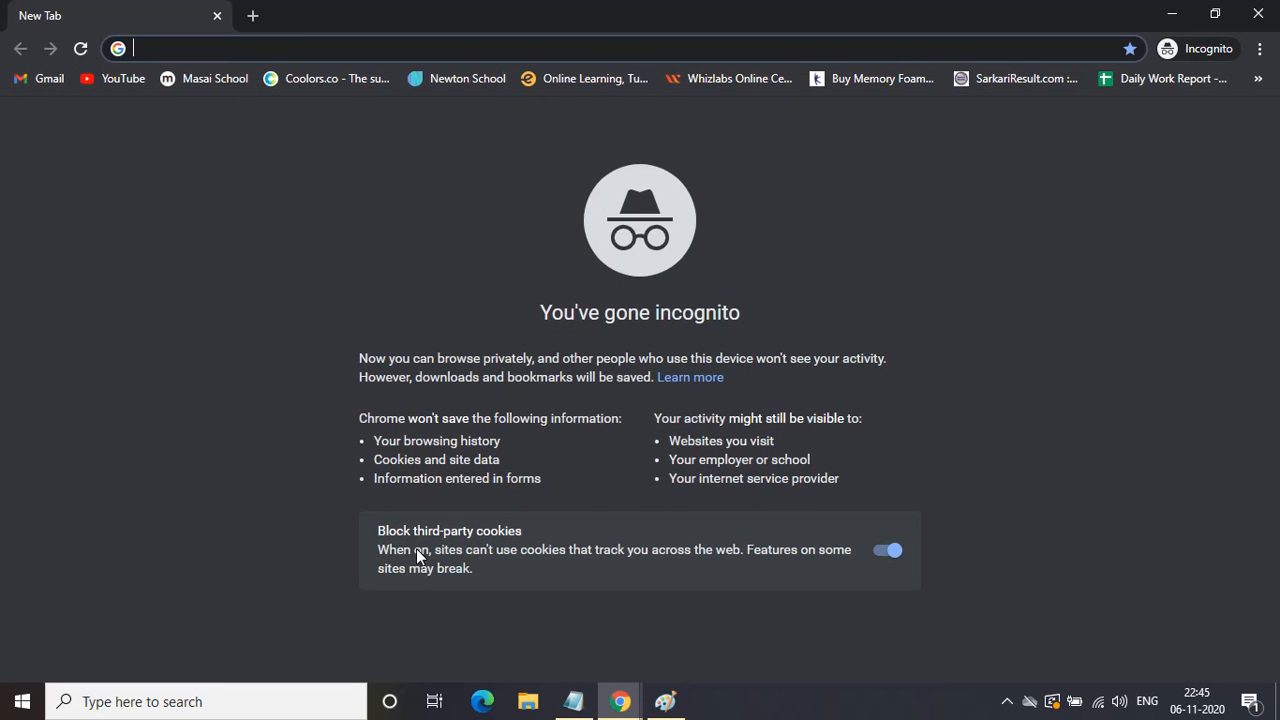
text(aws.)
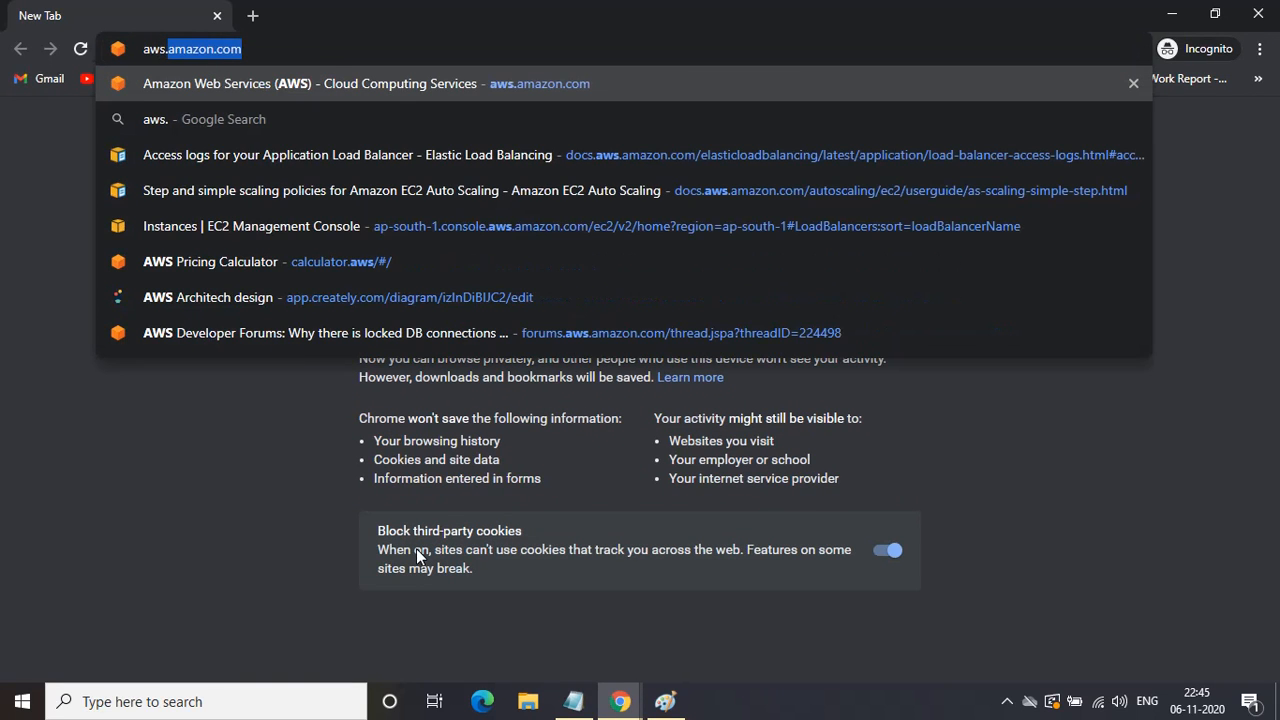
key(Return)
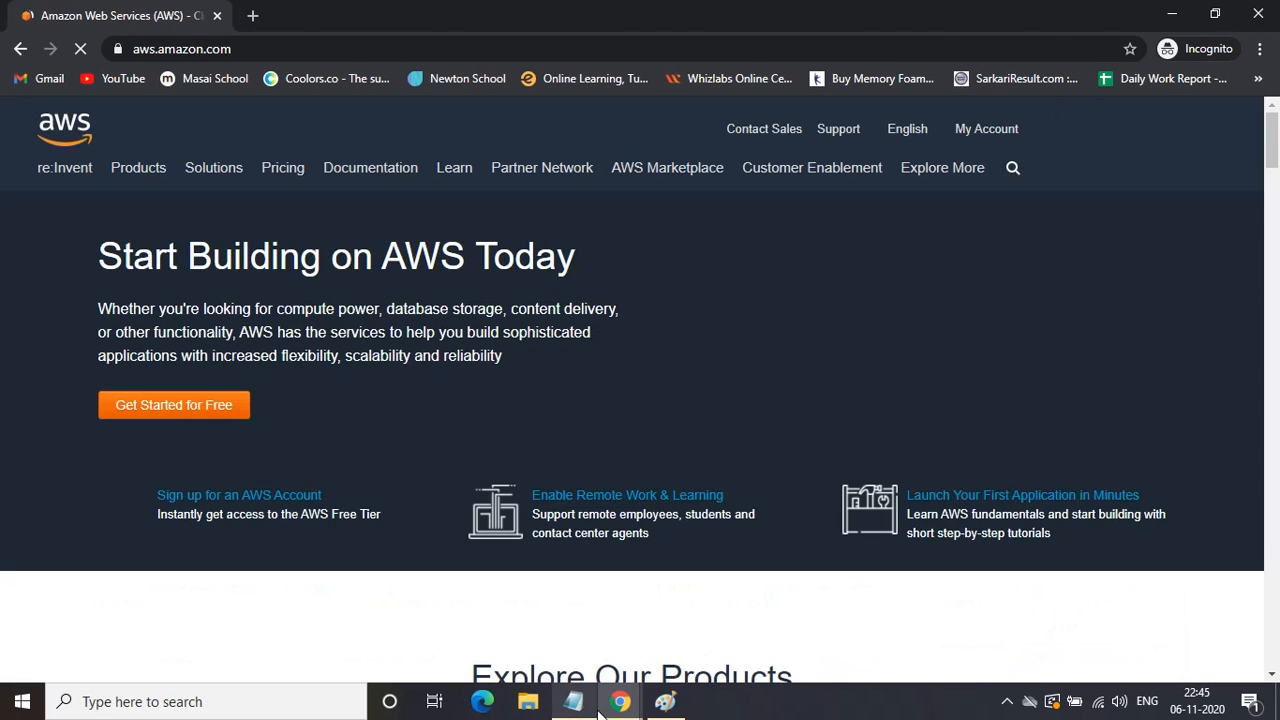
mouse_move(620, 701)
click(548, 643)
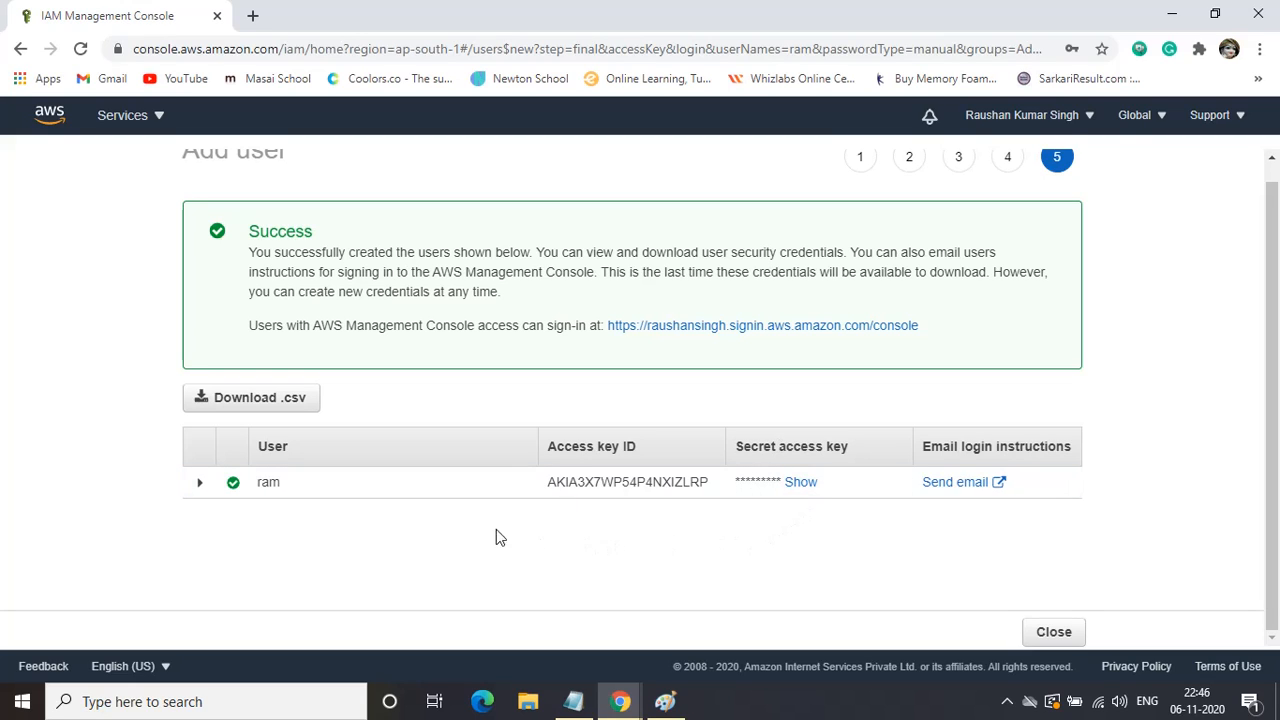
Close the wizard, copy the dashboard's IAM user sign-in URL, and return to the incognito window.
scroll(418, 526, up, 1)
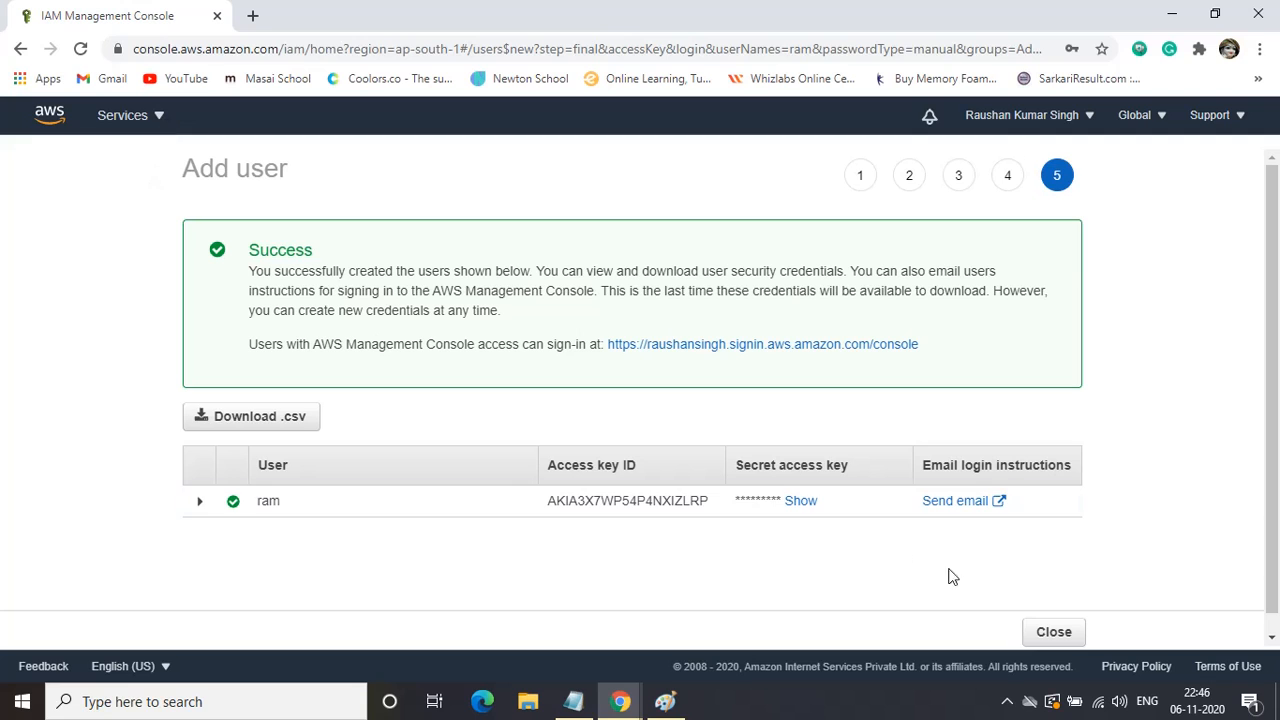
click(1064, 636)
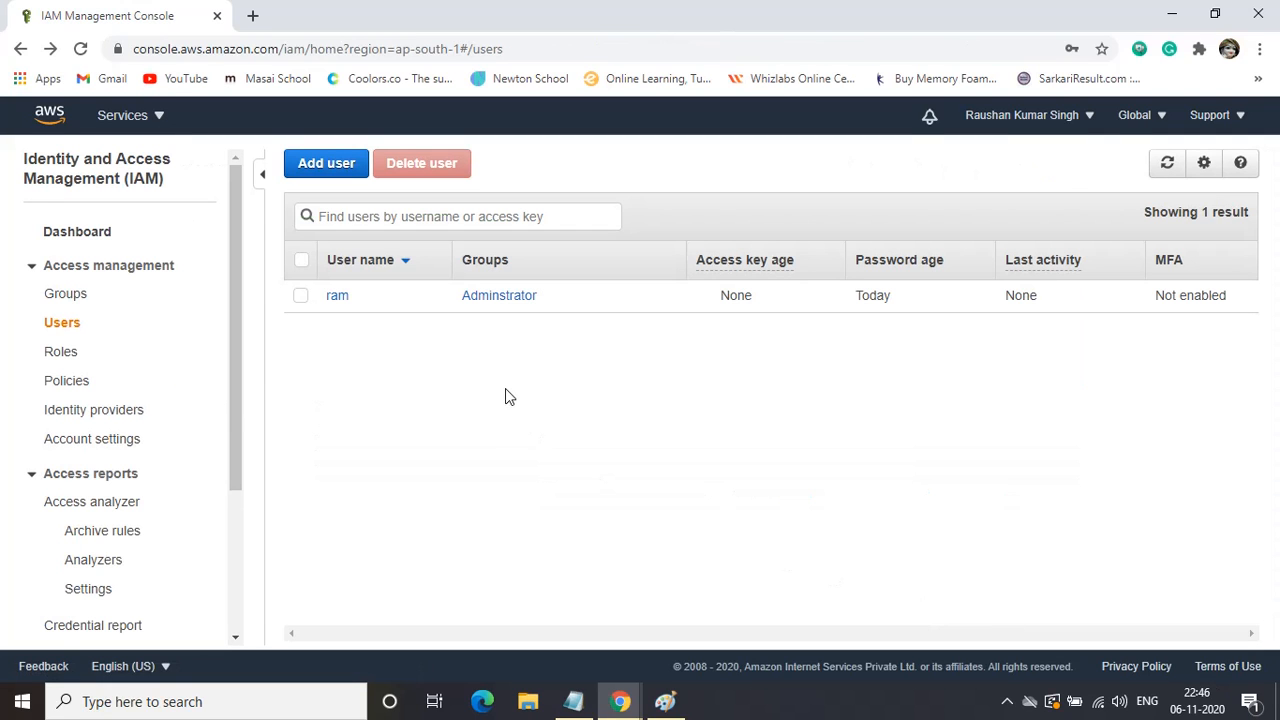
click(82, 232)
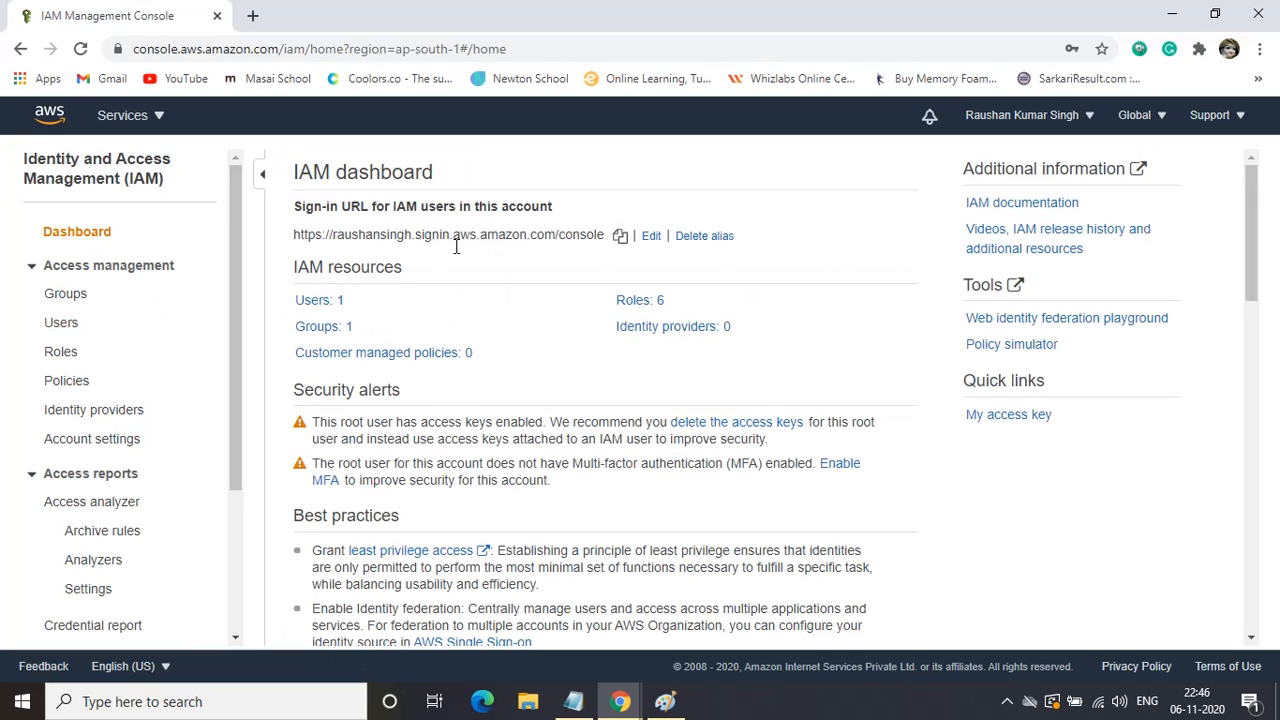
click(620, 236)
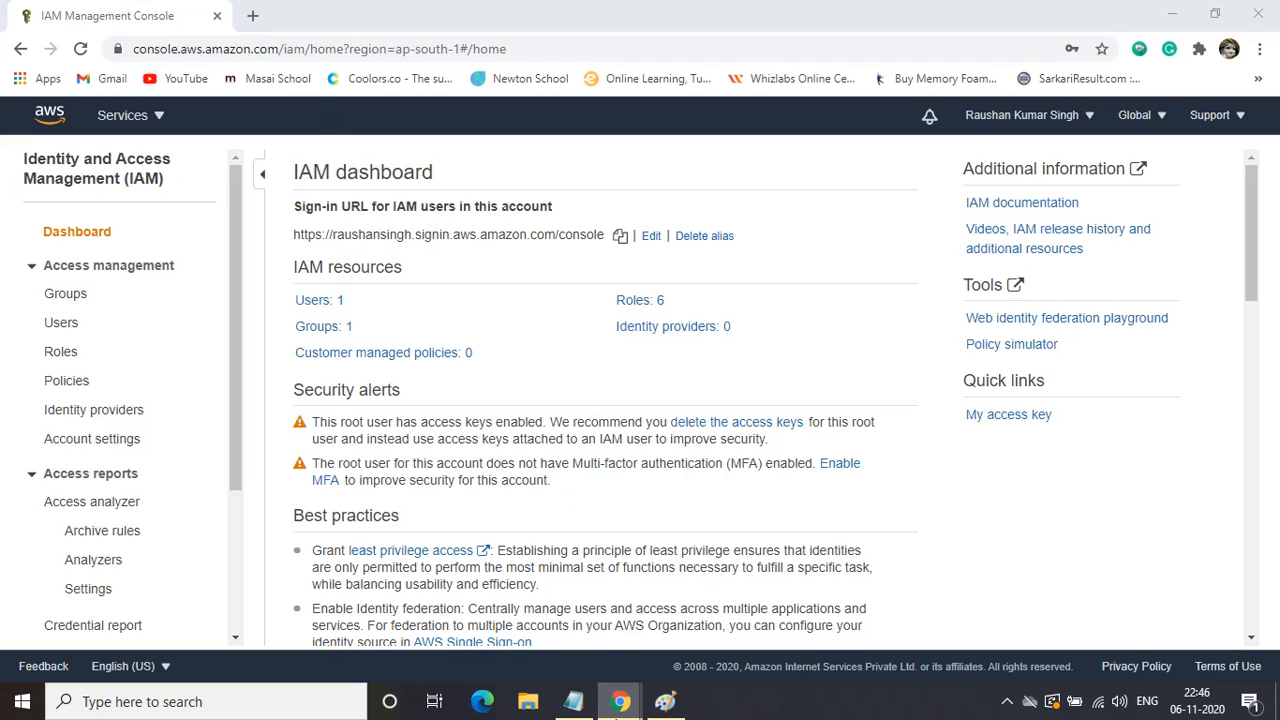
mouse_move(620, 700)
click(720, 610)
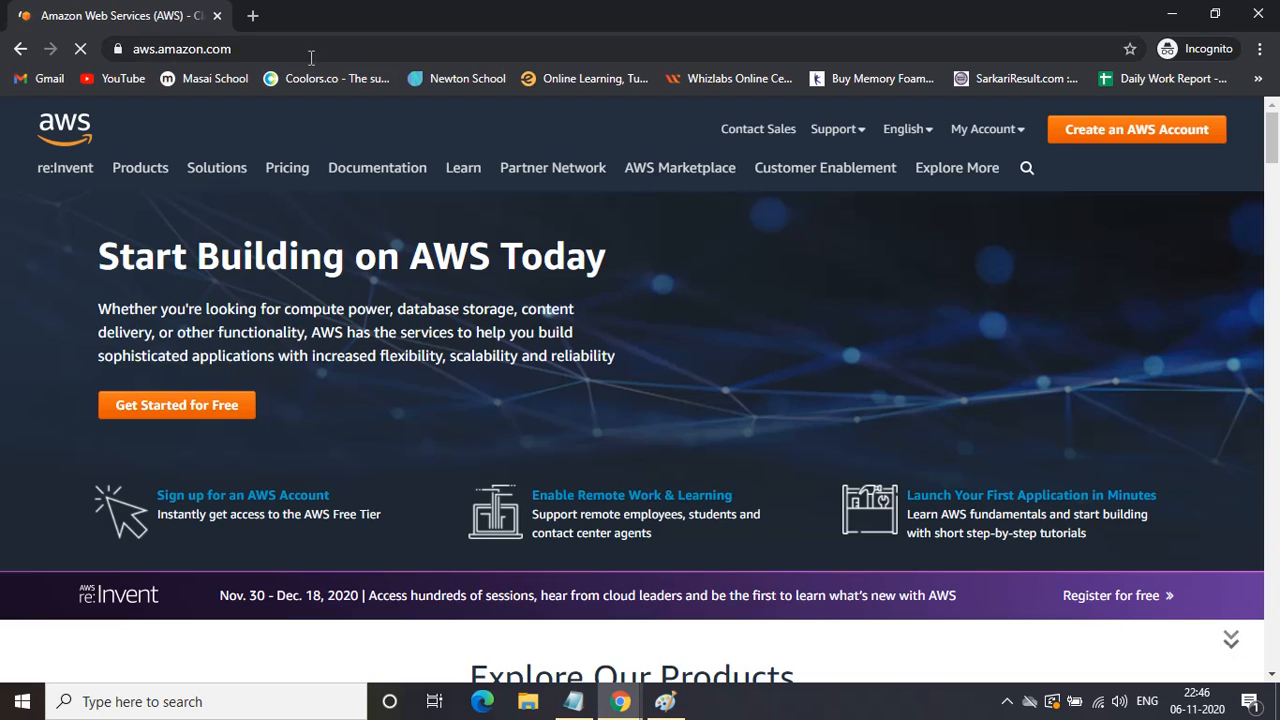
Open the copied sign-in URL in a new incognito tab and sign in as 'ram'.
click(254, 16)
key(ctrl+v)
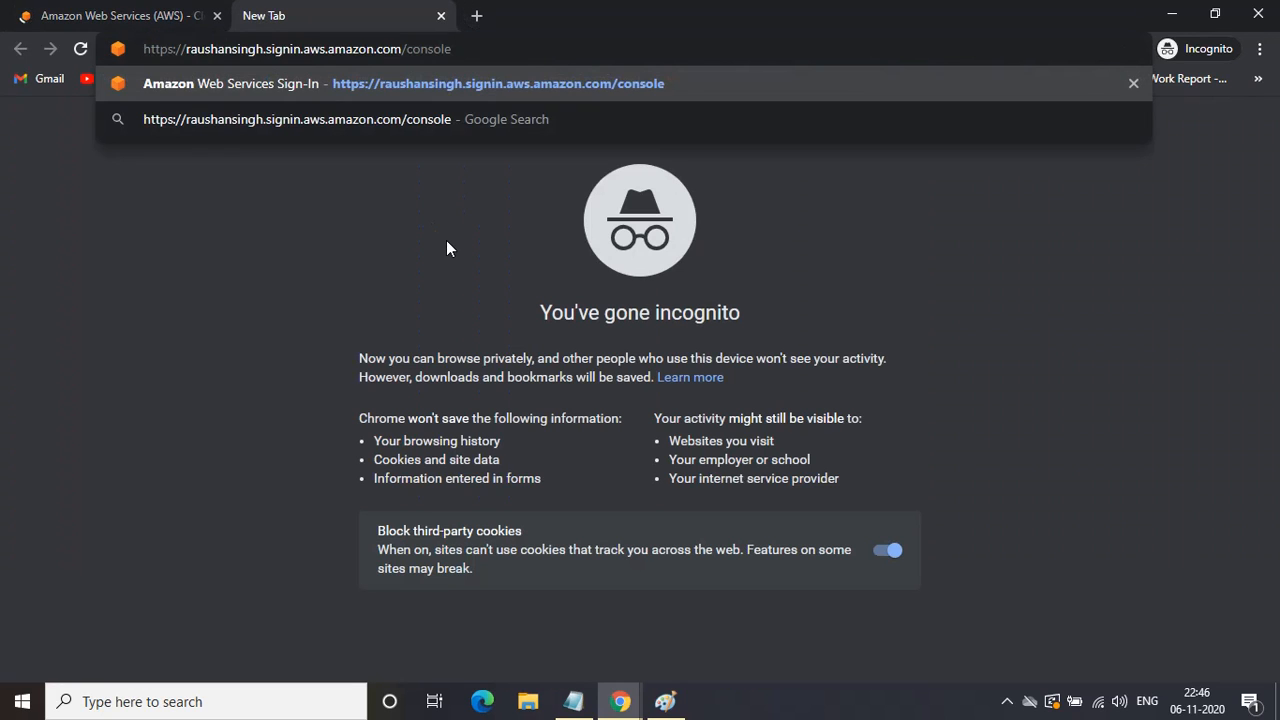
key(Return)
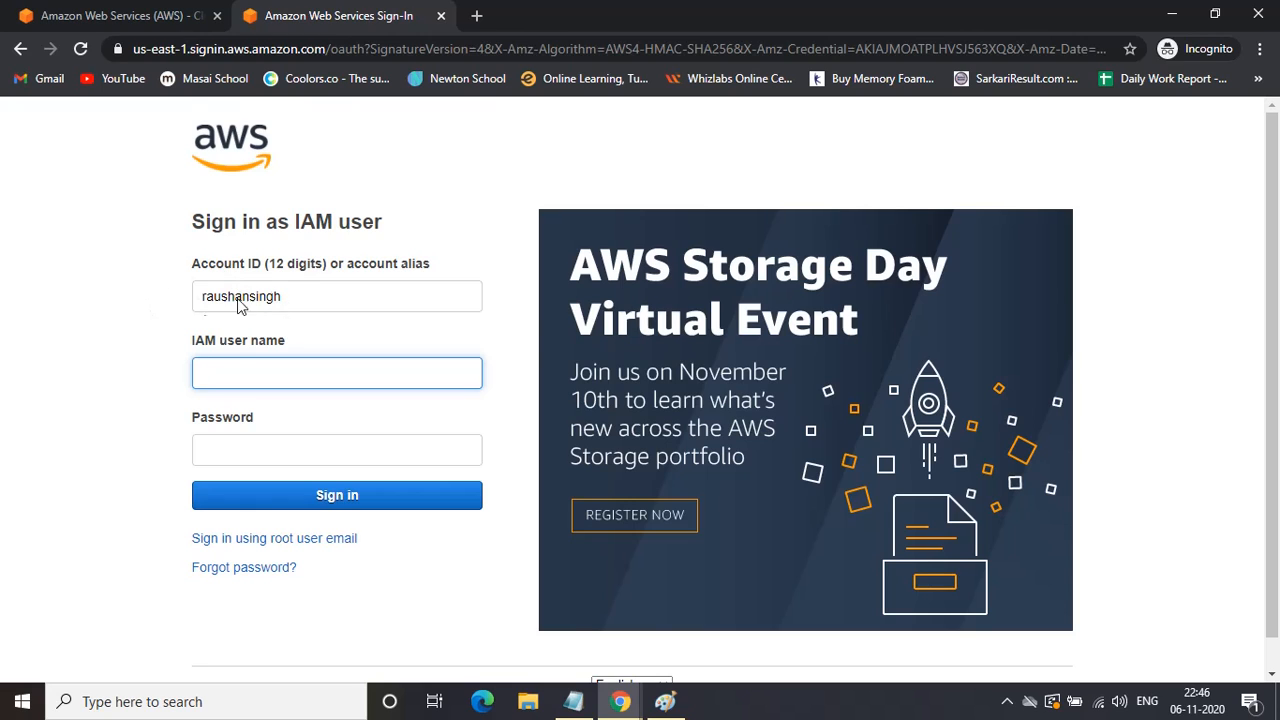
click(236, 374)
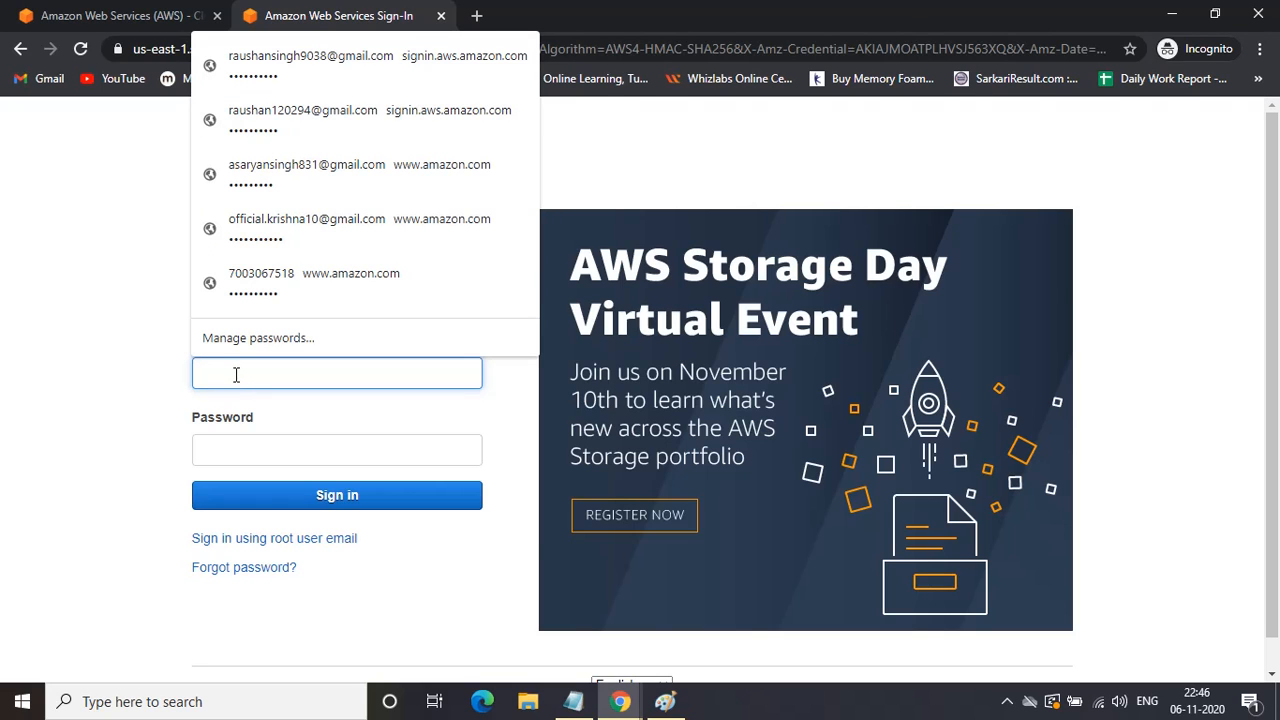
text(ram)
key(Tab)
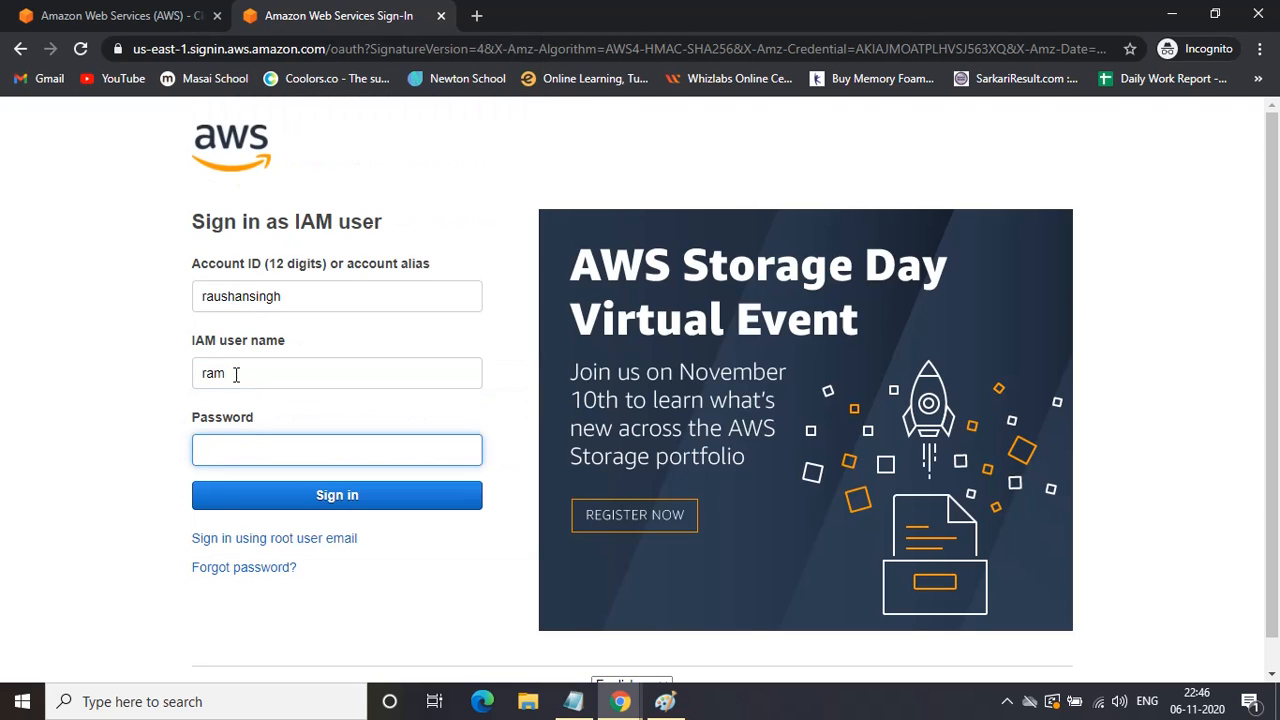
text(•••)
click(340, 493)
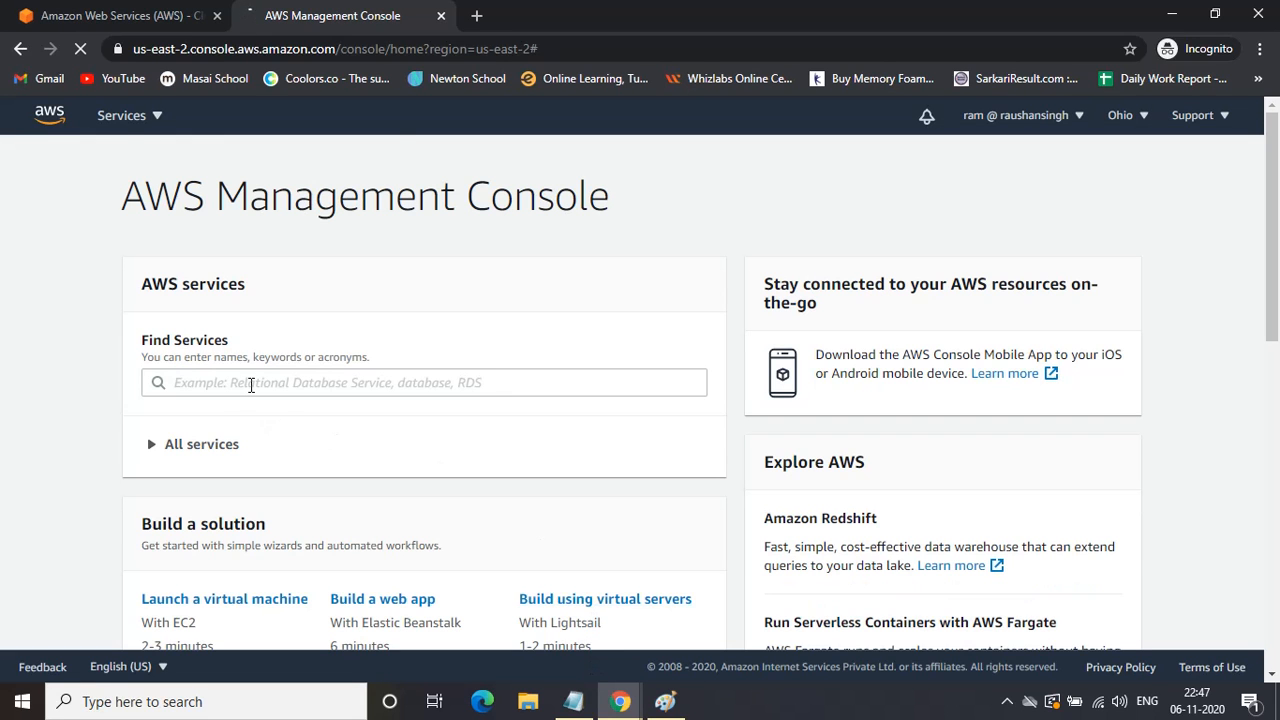
Find and open EC2 via service search, then go to its Instances page.
click(251, 384)
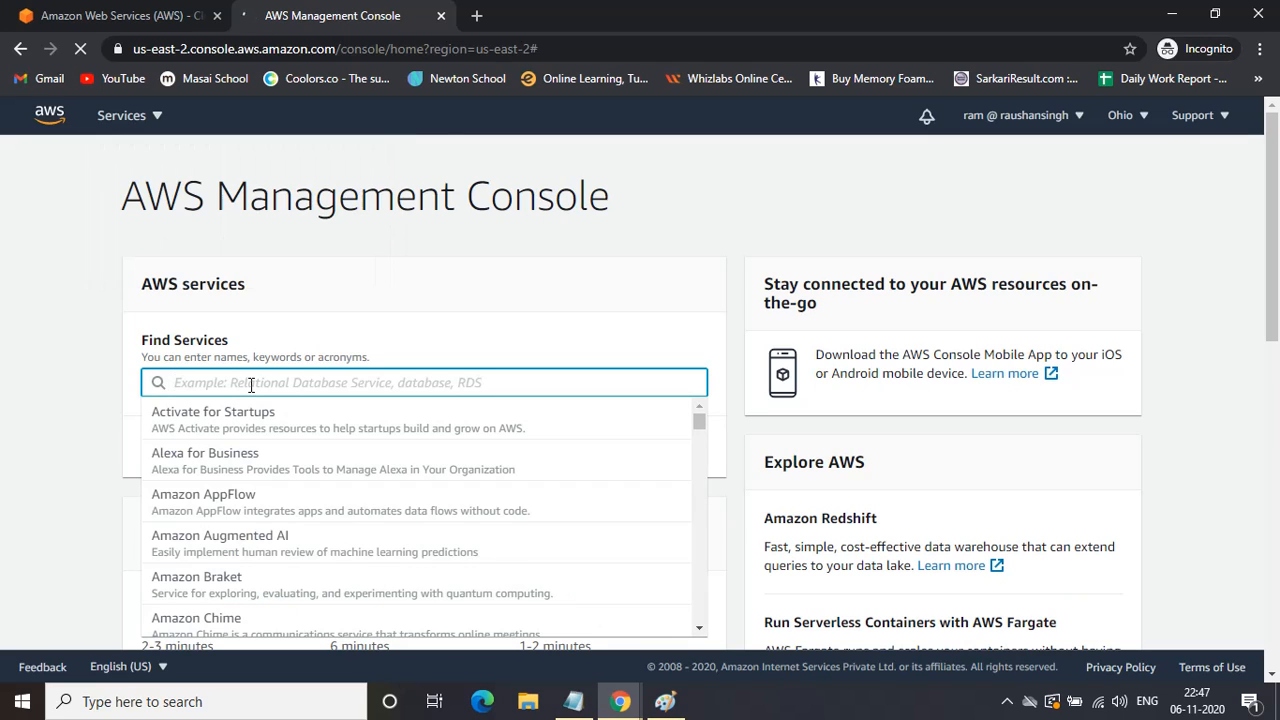
text(ec2)
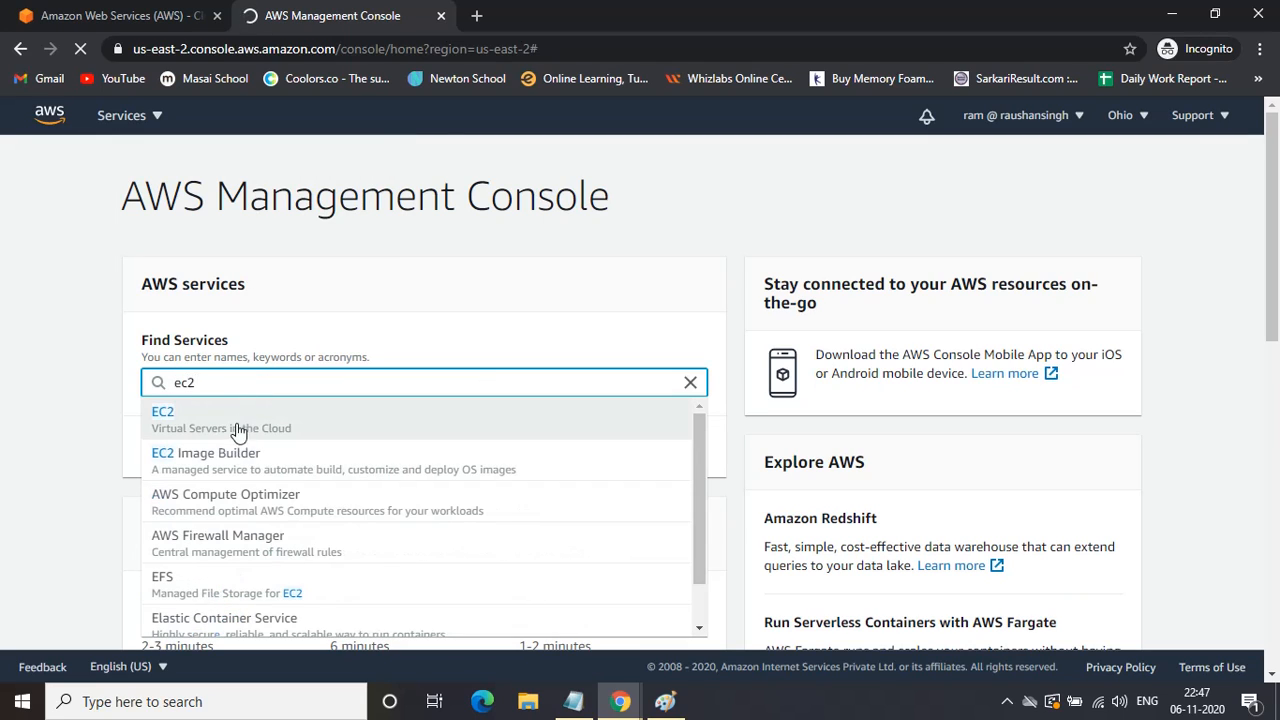
click(244, 425)
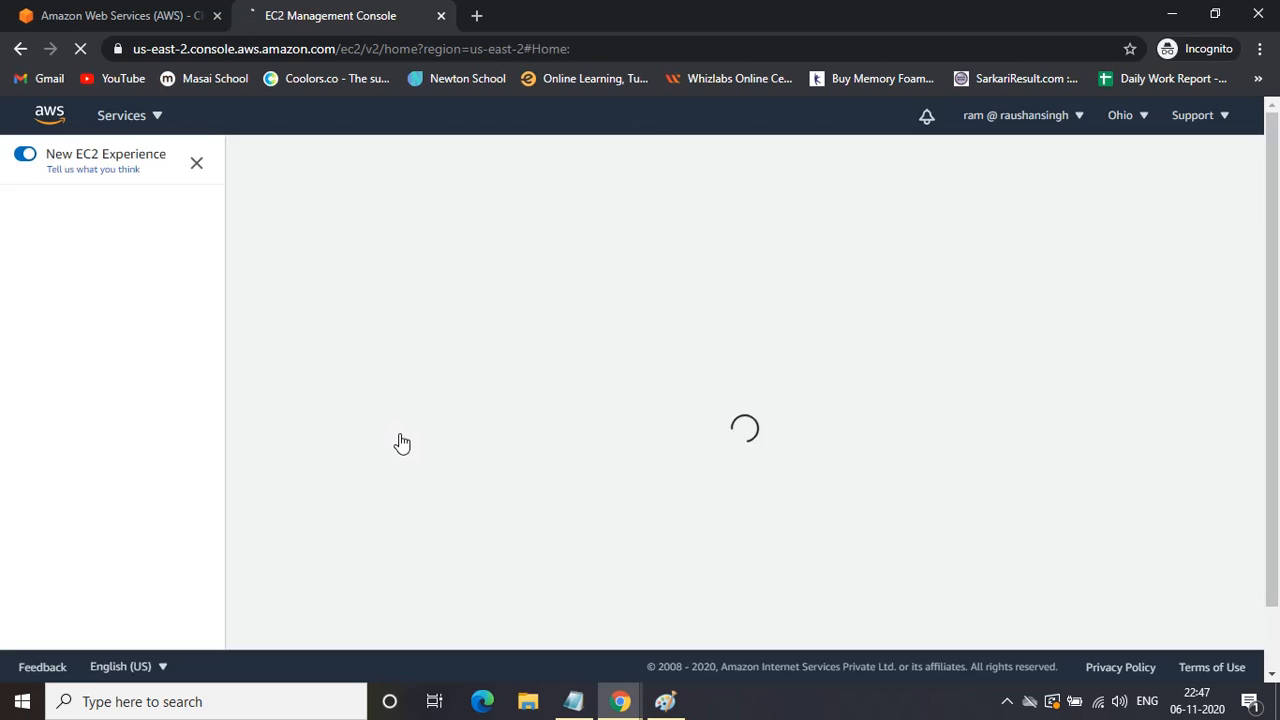
click(55, 360)
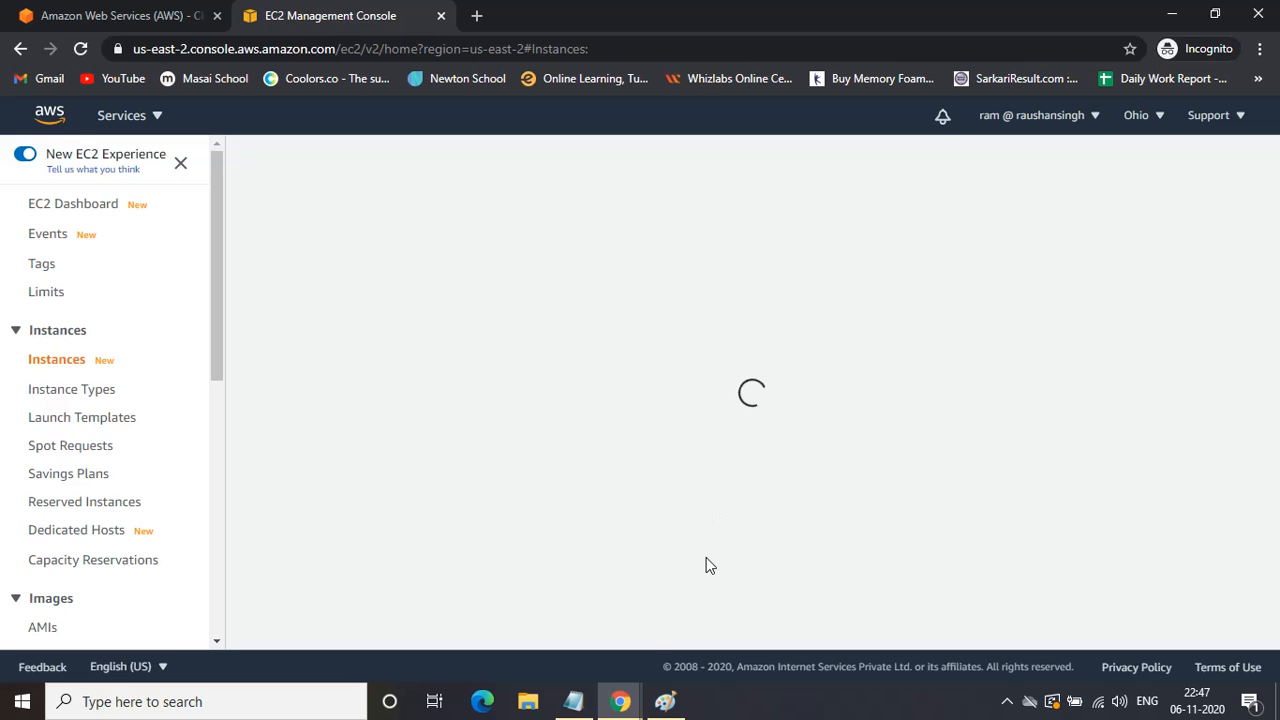
click(623, 706)
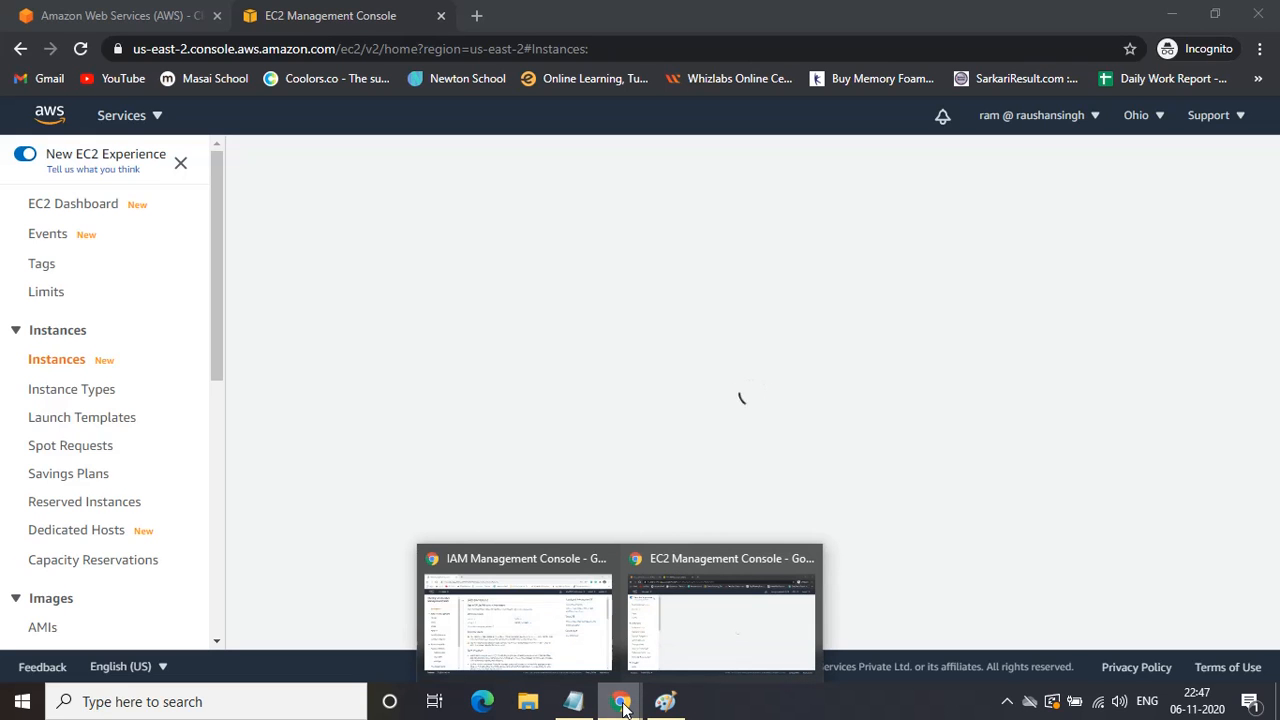
Switch from the incognito window to the administrator's IAM Management Console browser window.
click(528, 628)
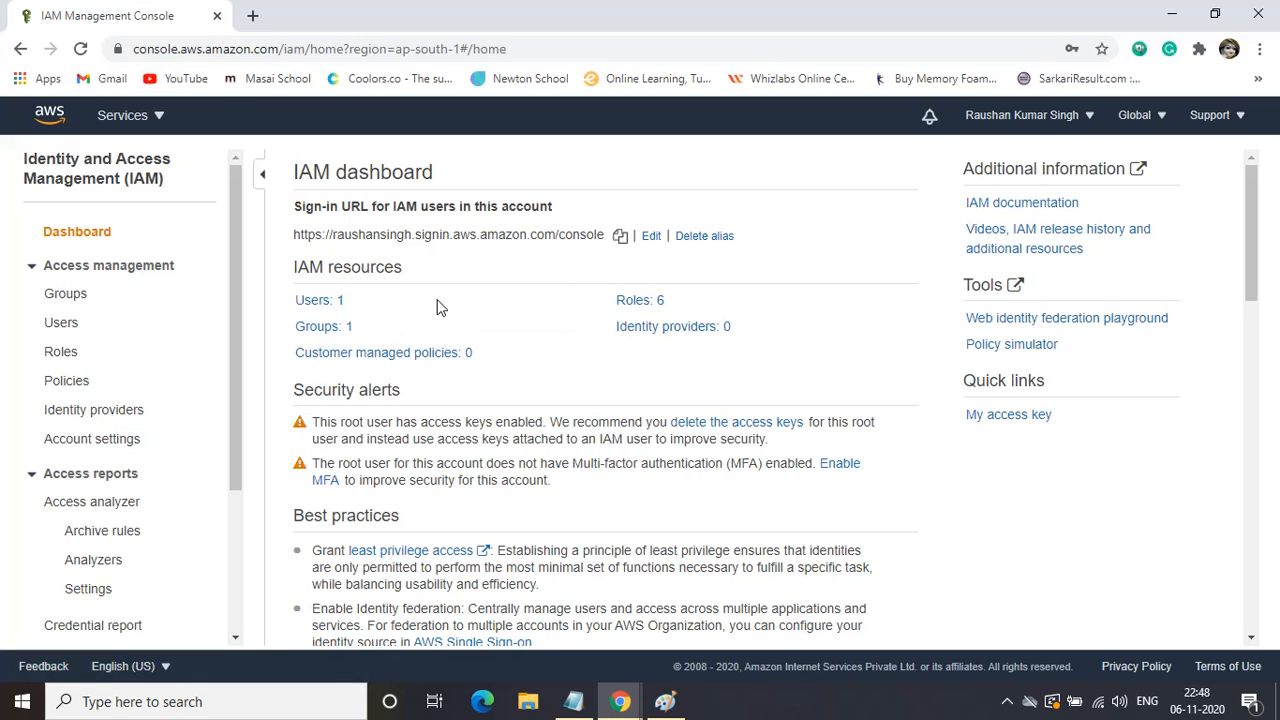
click(625, 715)
In the incognito EC2 window, reload the stalled page, switch to Mumbai and dismiss the welcome banner.
click(715, 600)
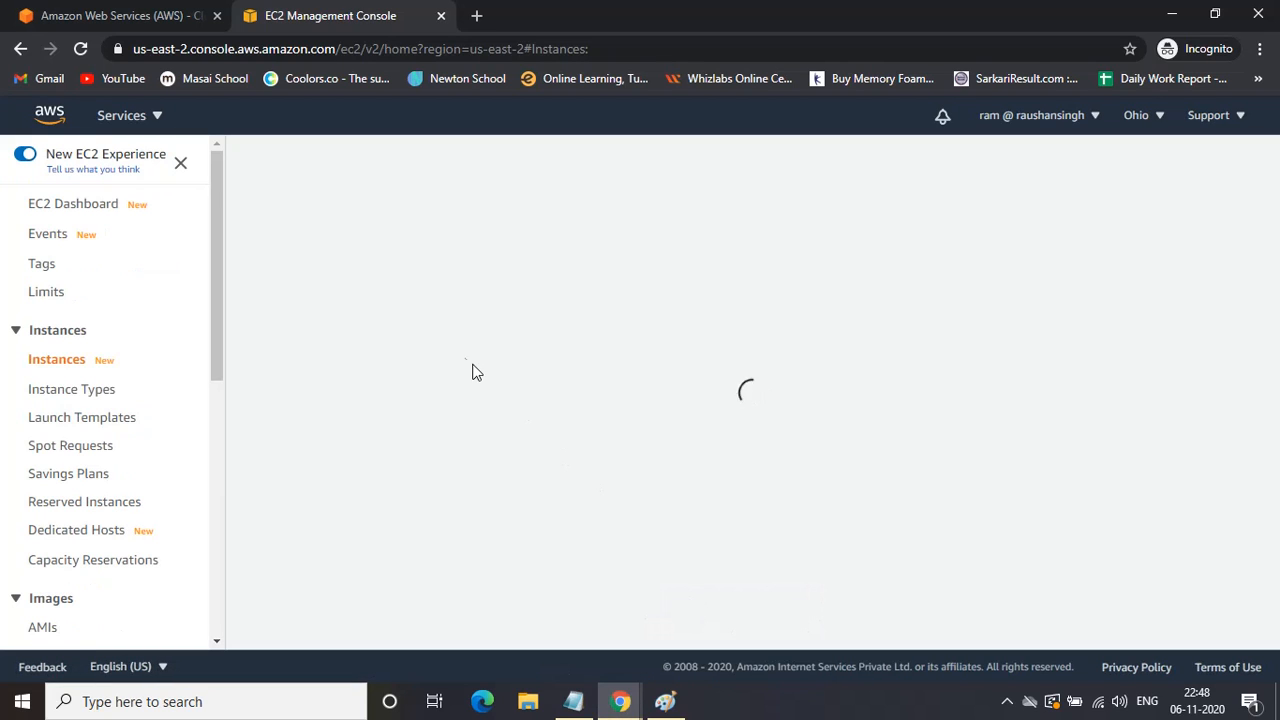
click(80, 48)
click(1005, 706)
click(1006, 623)
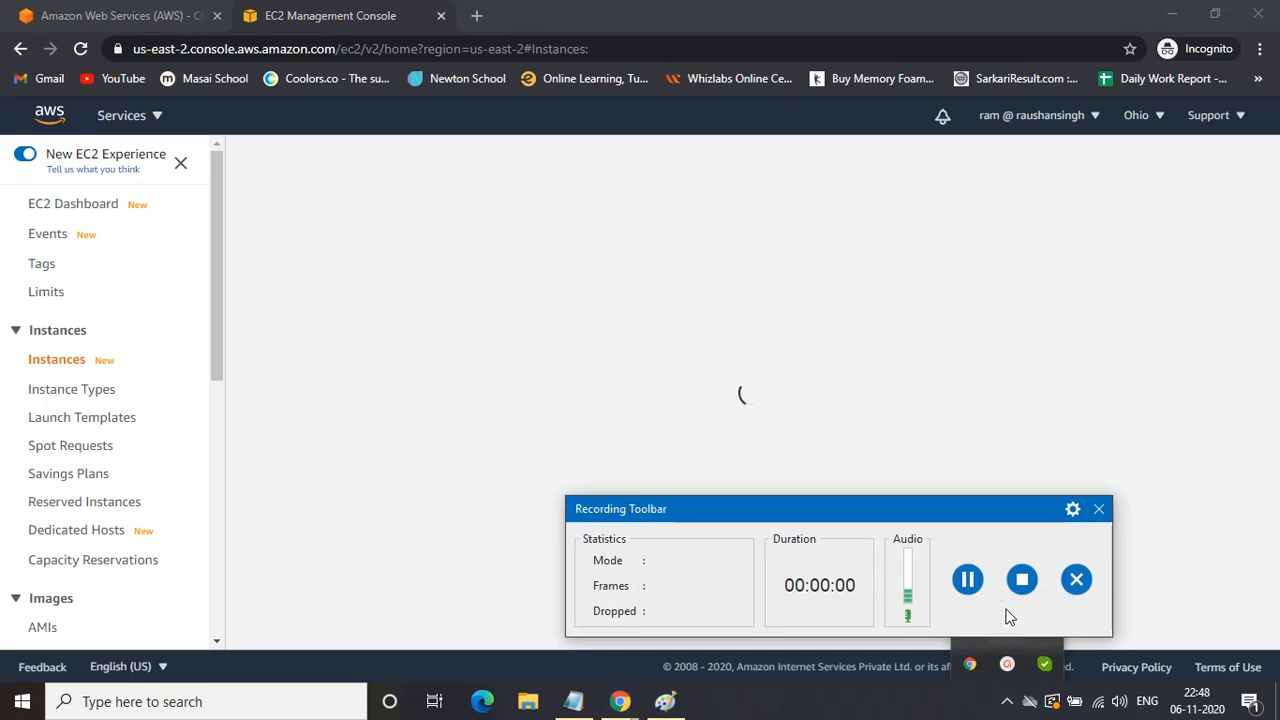
click(968, 580)
click(968, 580)
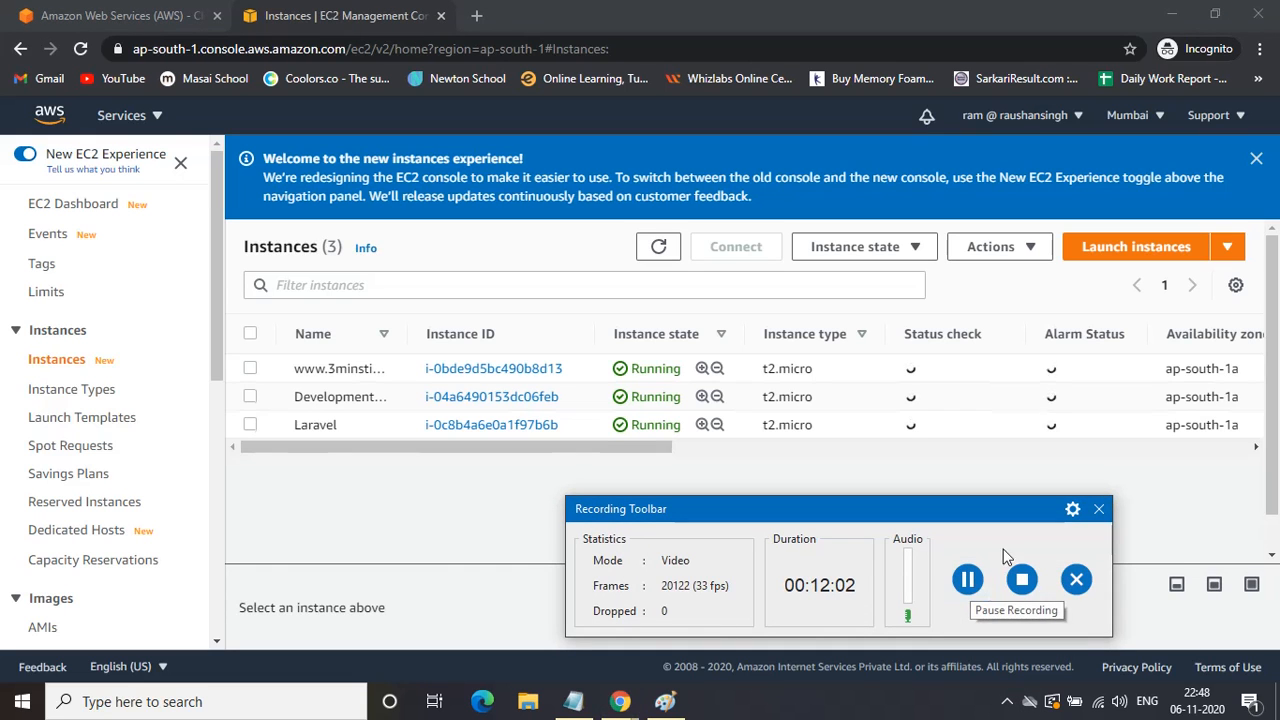
click(1100, 509)
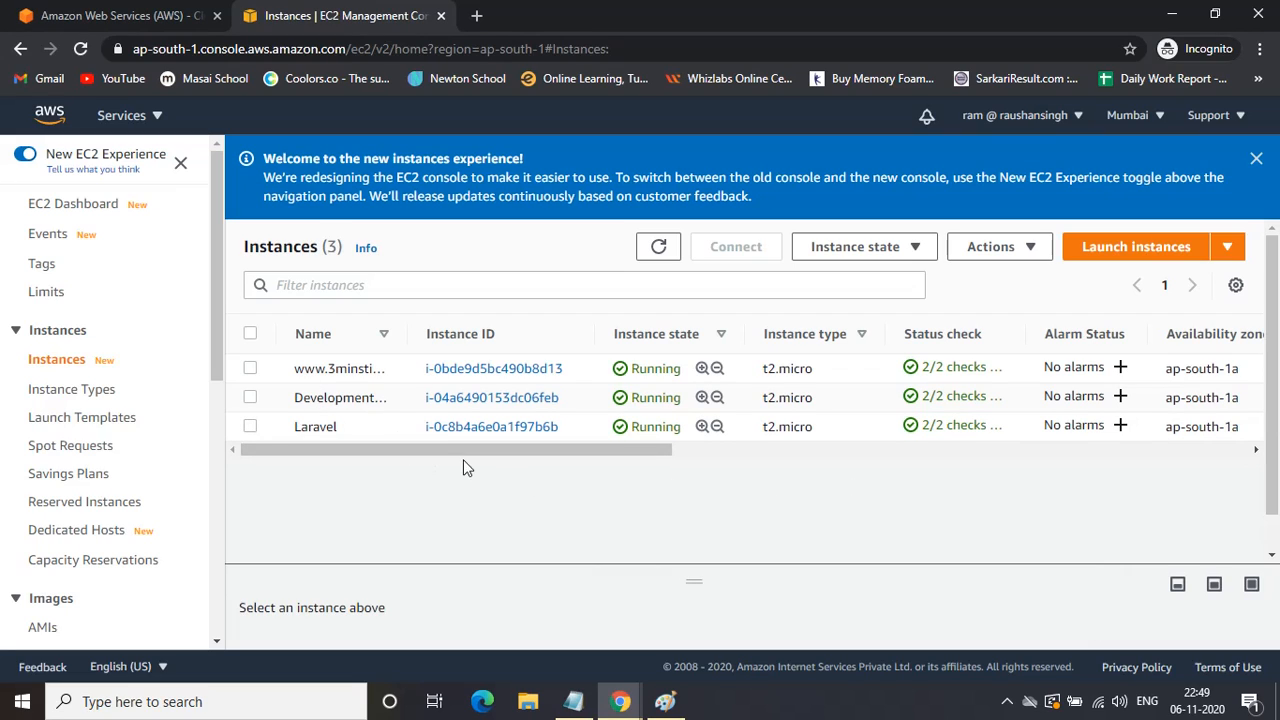
click(1256, 158)
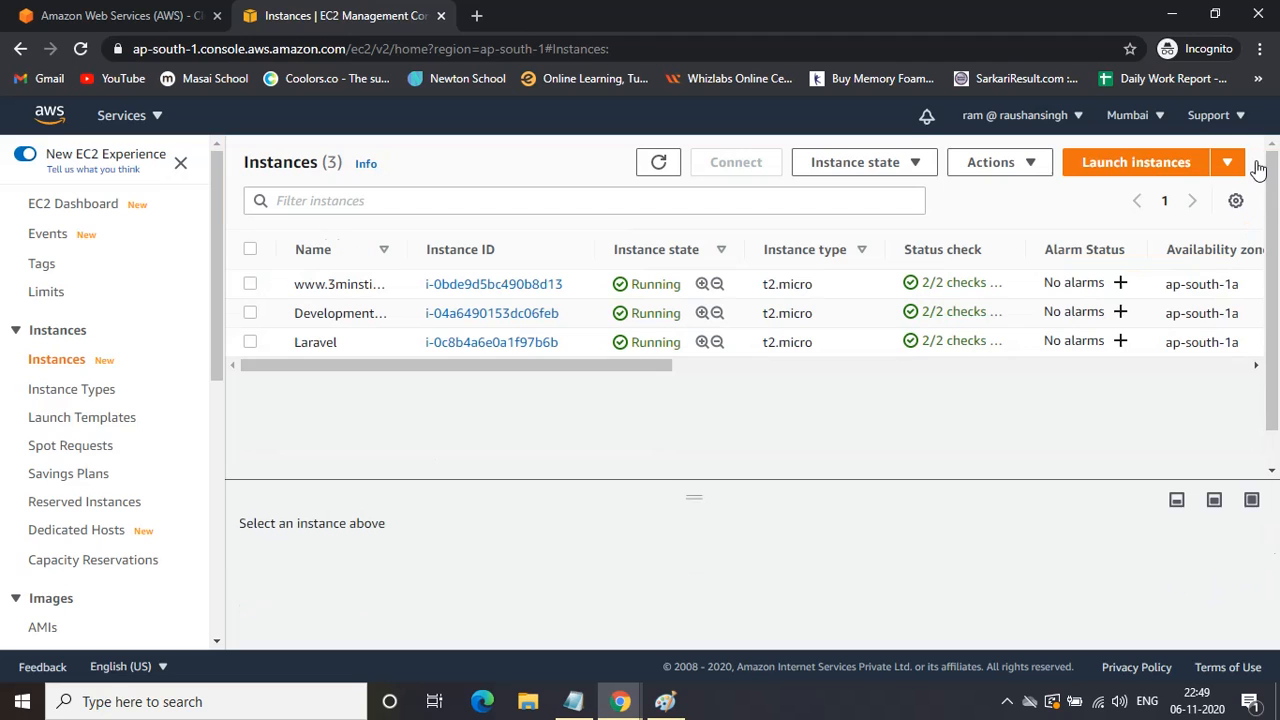
View the account's three available AMIs, then return to the three running t2.micro instances.
drag(517, 367, 415, 381)
click(43, 627)
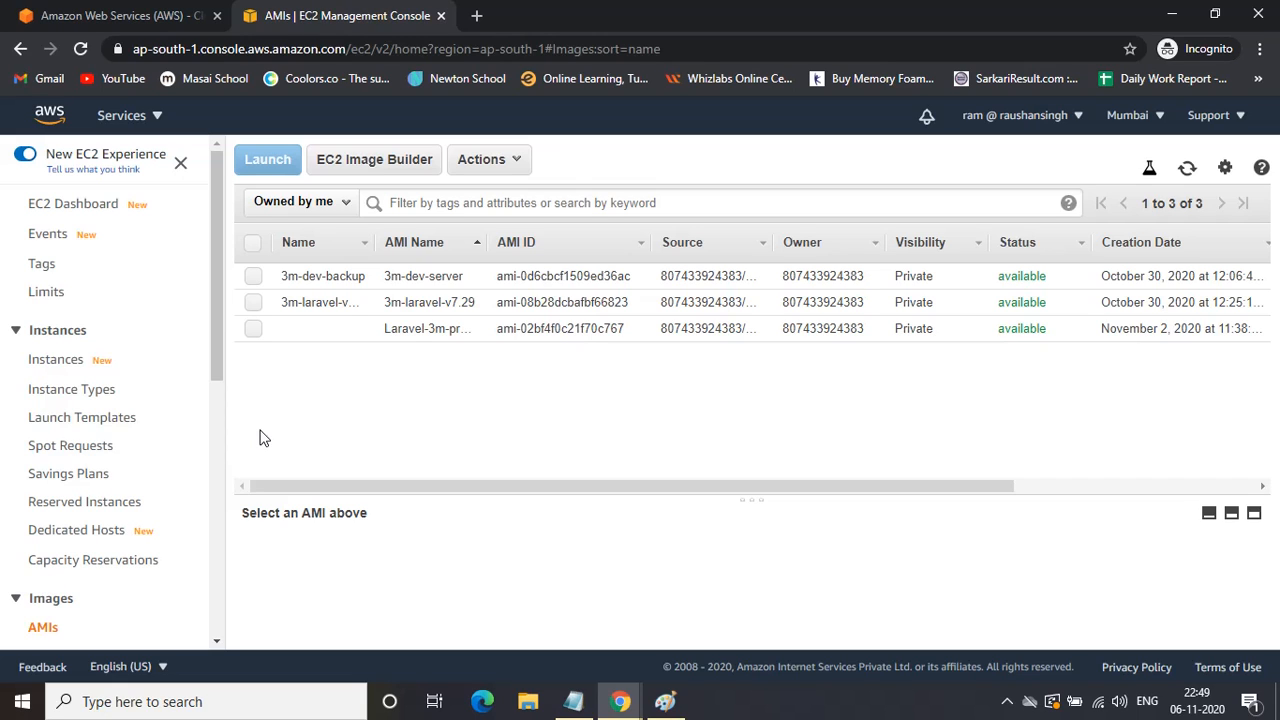
click(48, 362)
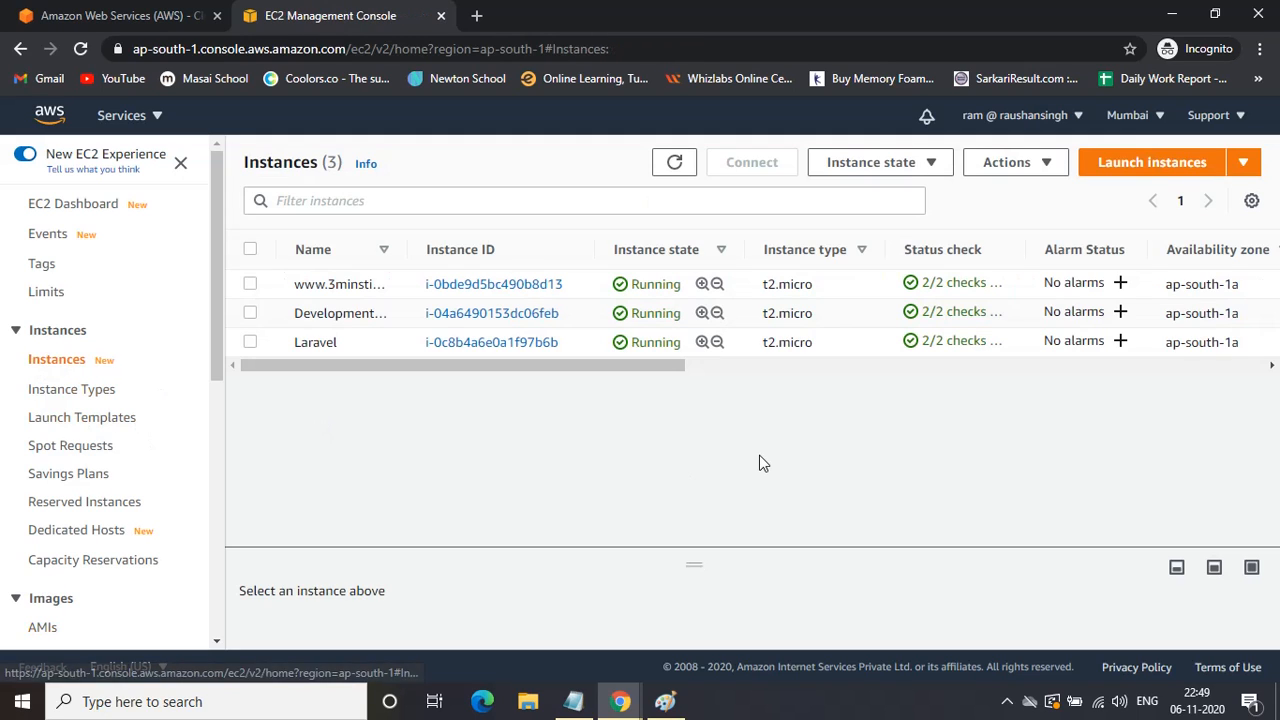
Try to terminate Development-server, dismiss the 'Failed to terminate' error, and deselect the instance.
click(251, 313)
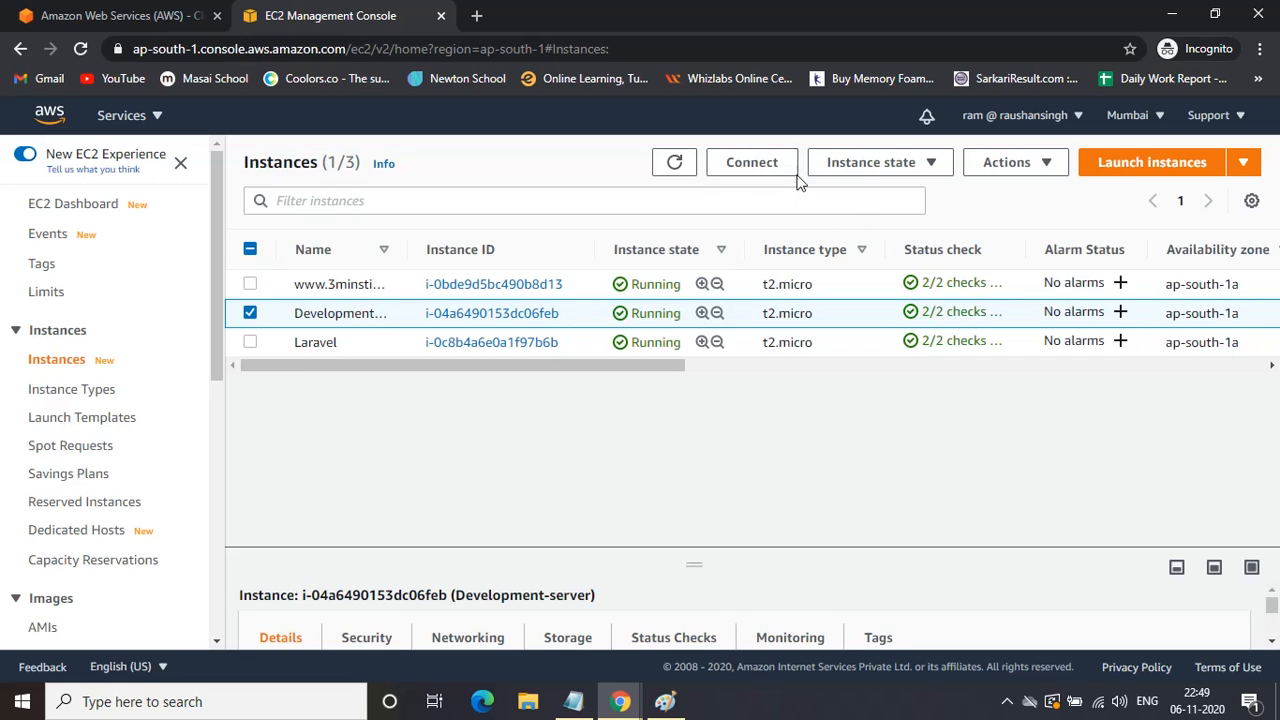
click(941, 166)
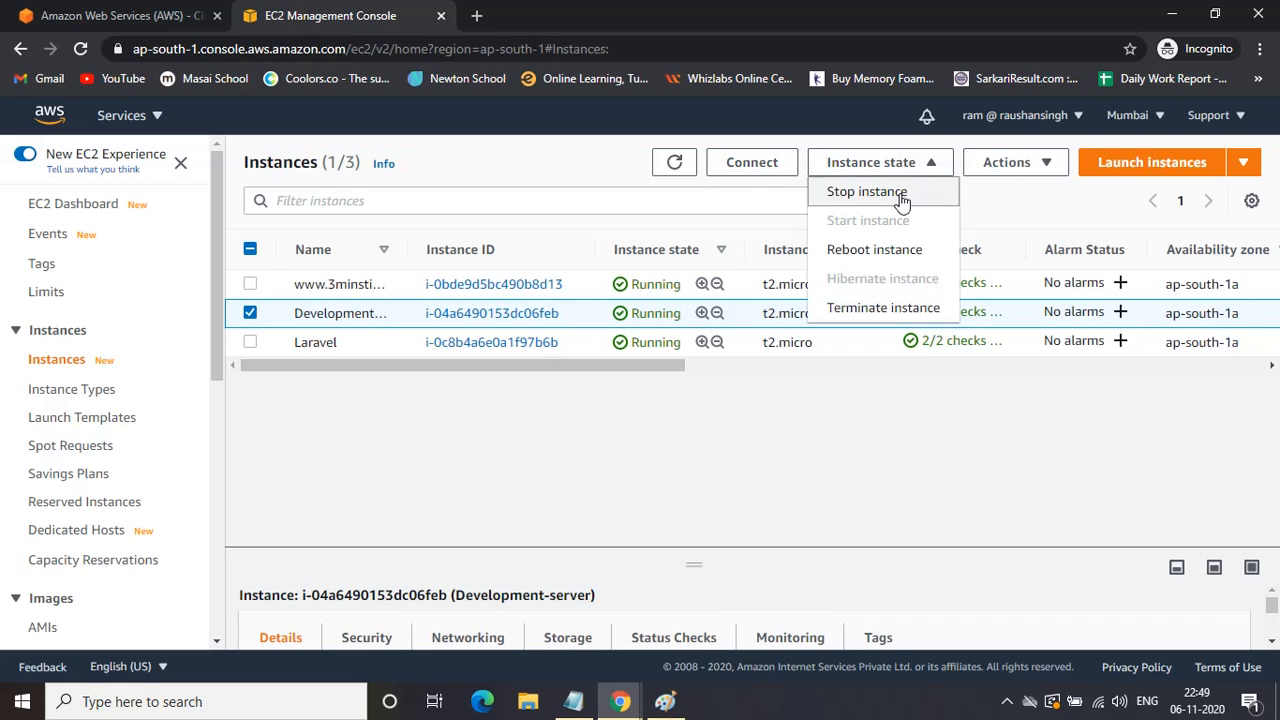
click(883, 307)
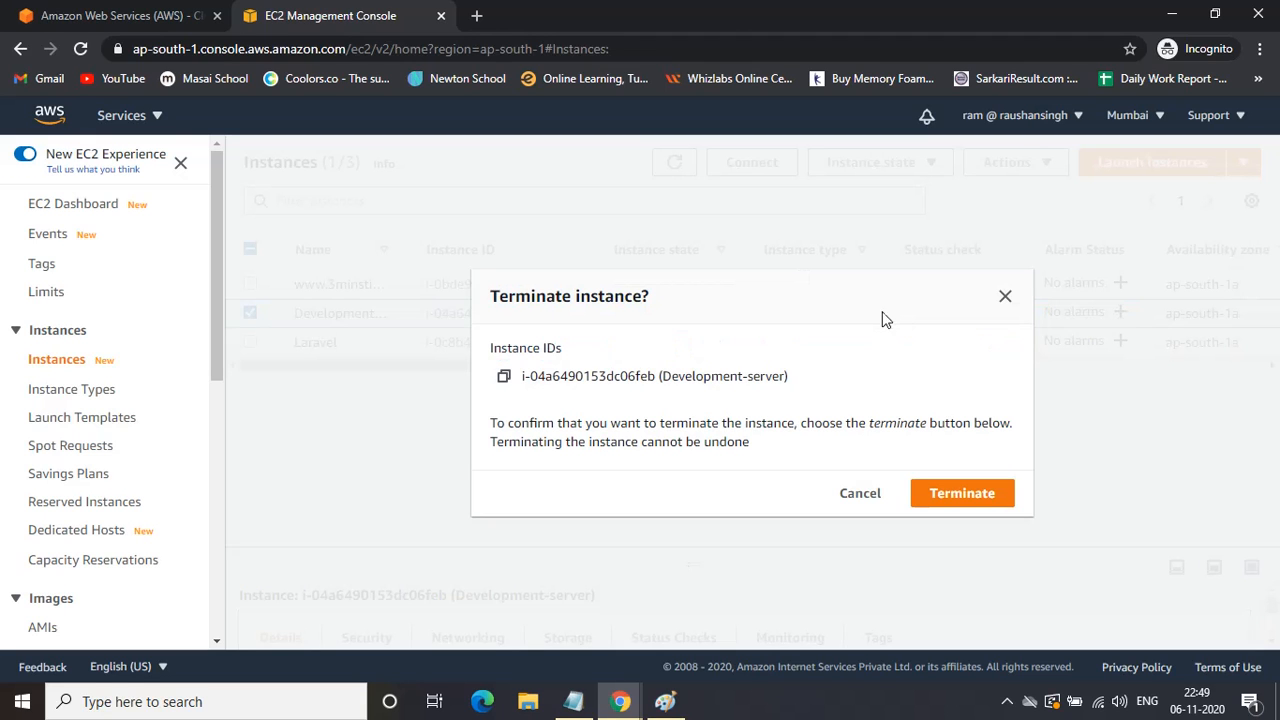
click(960, 495)
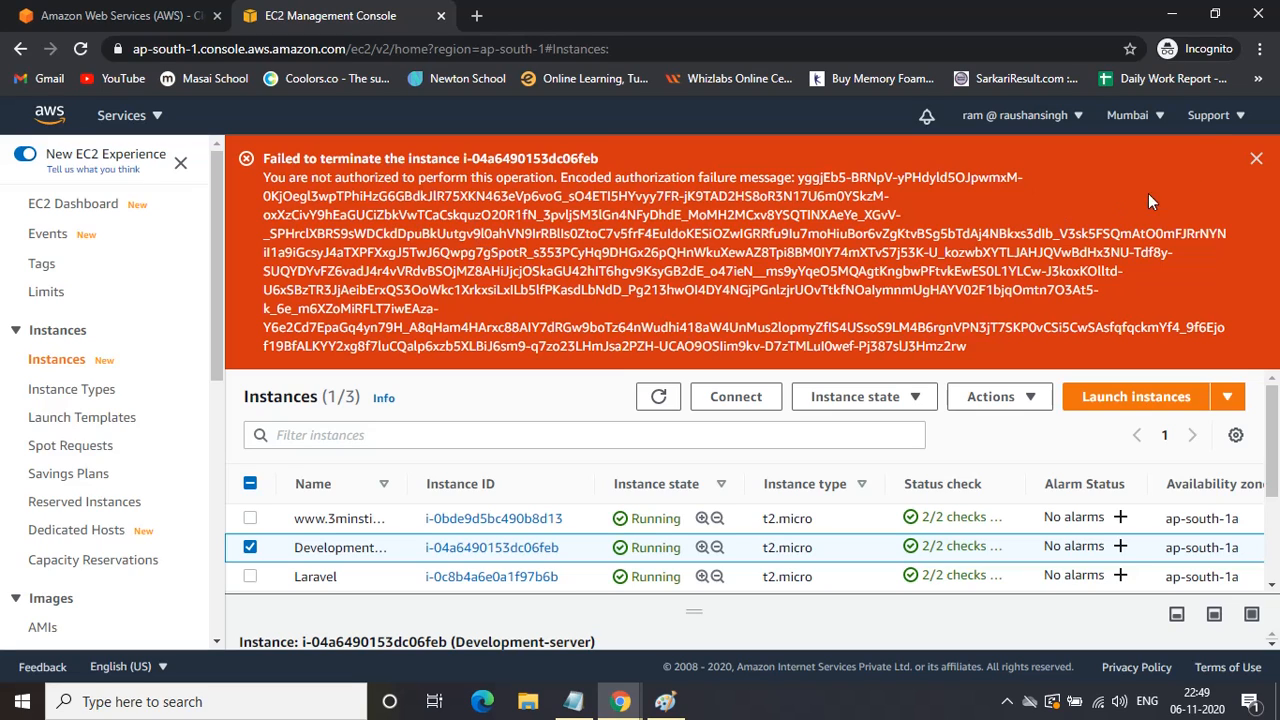
click(1257, 163)
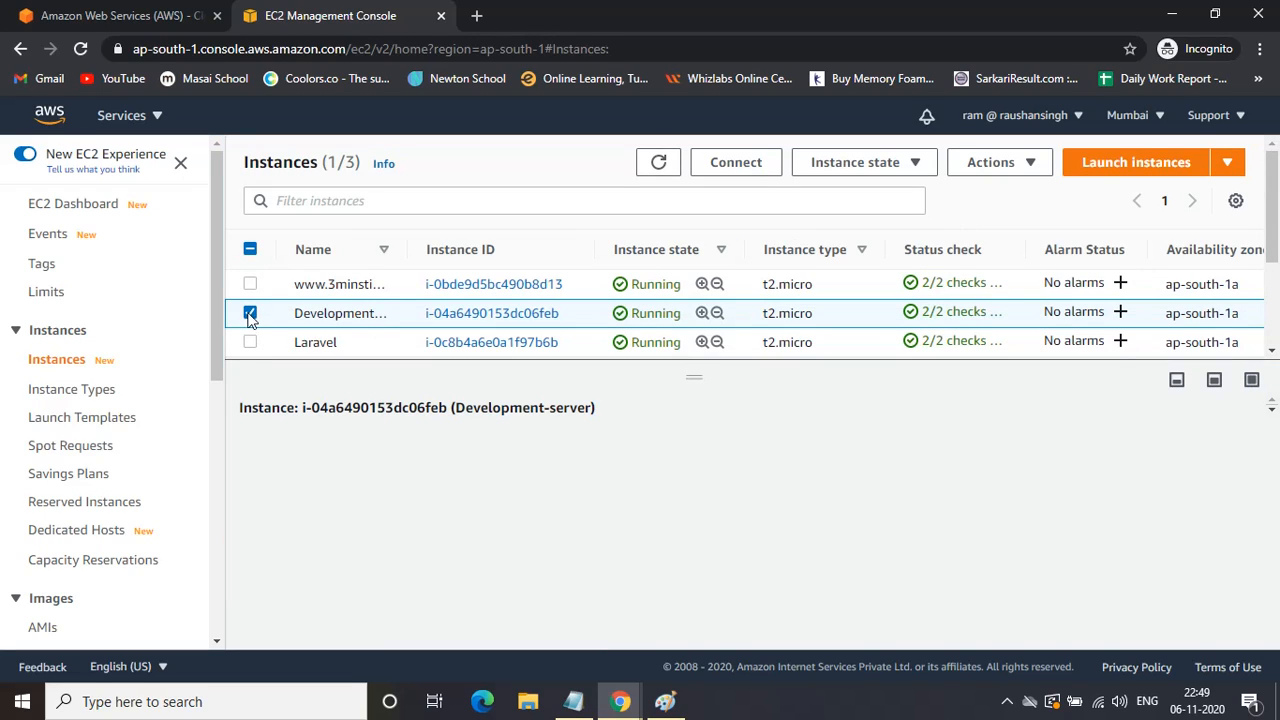
click(250, 313)
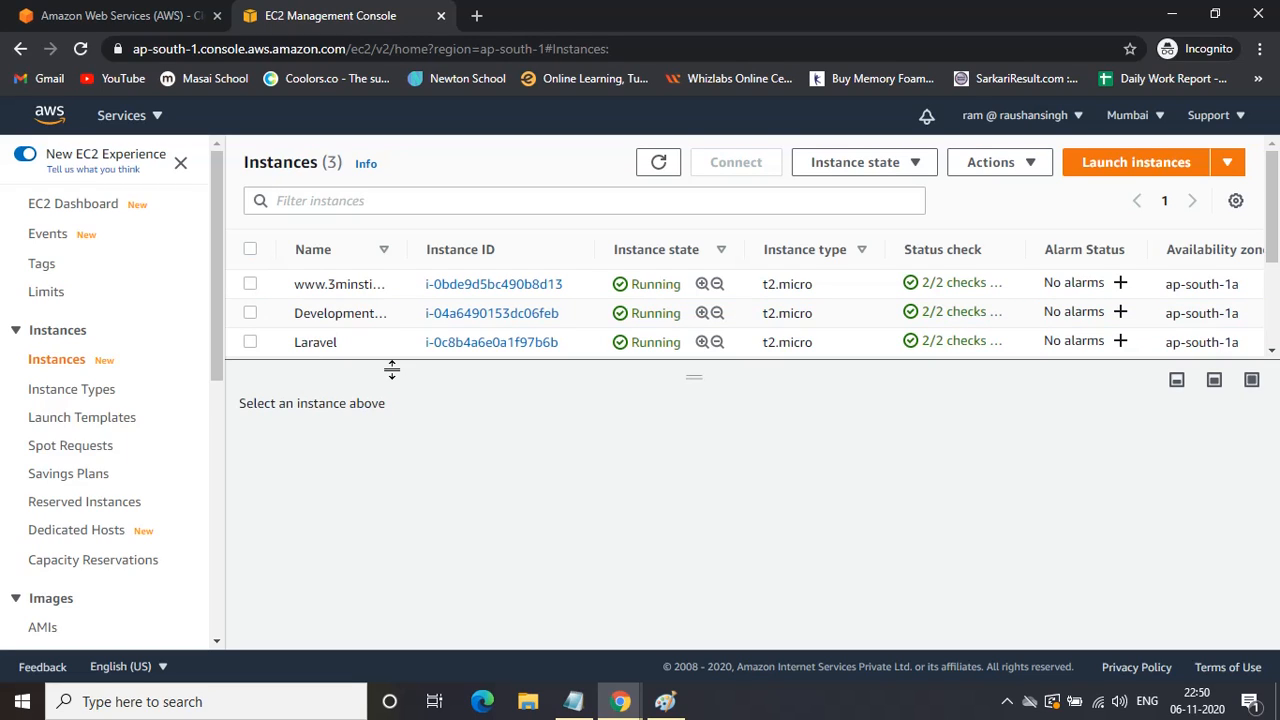
Try deregistering the 3m-dev-backup AMI, cancel after the error, and deselect it.
click(43, 627)
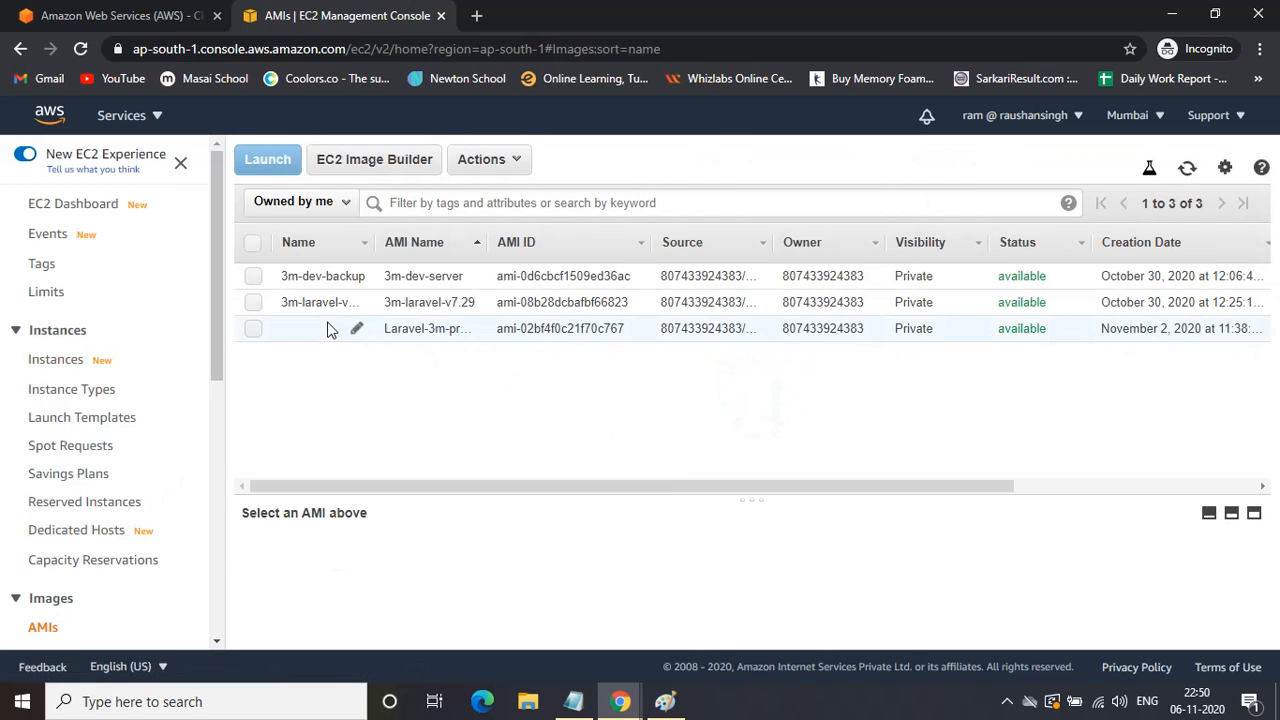
click(255, 304)
click(255, 304)
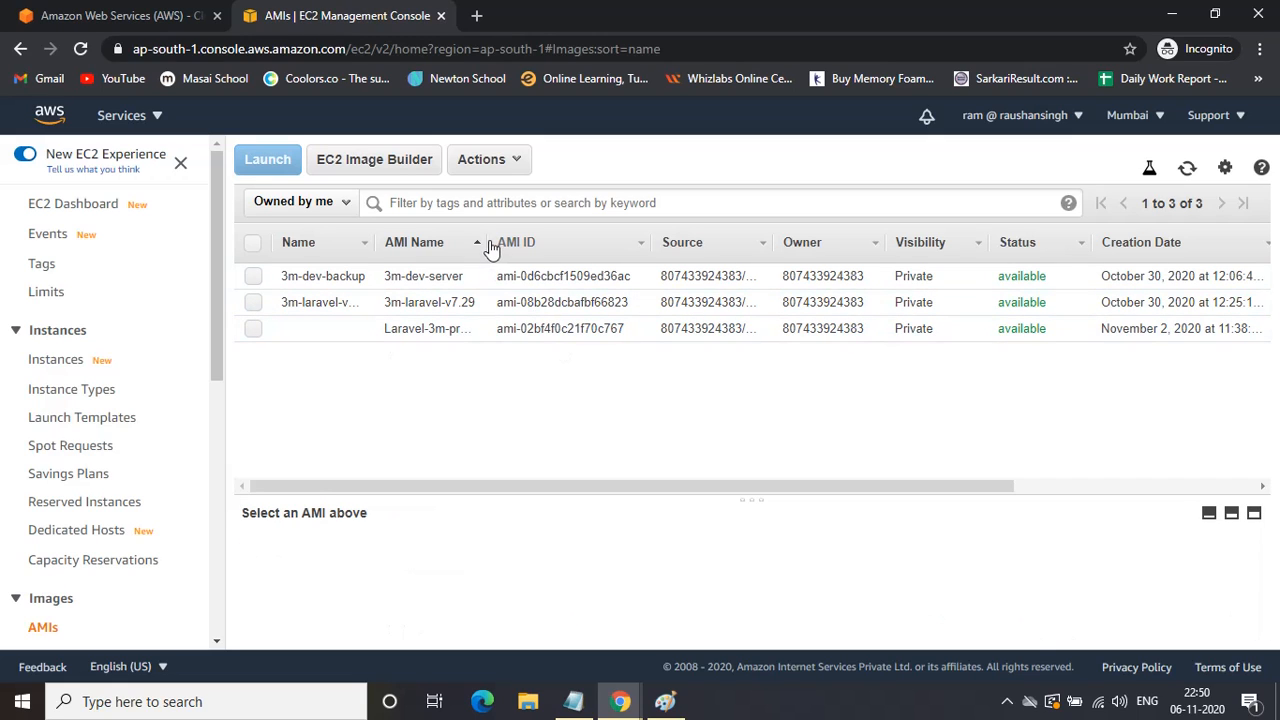
mouse_move(487, 249)
mouse_down()
mouse_move(550, 249)
mouse_move(478, 250)
mouse_up()
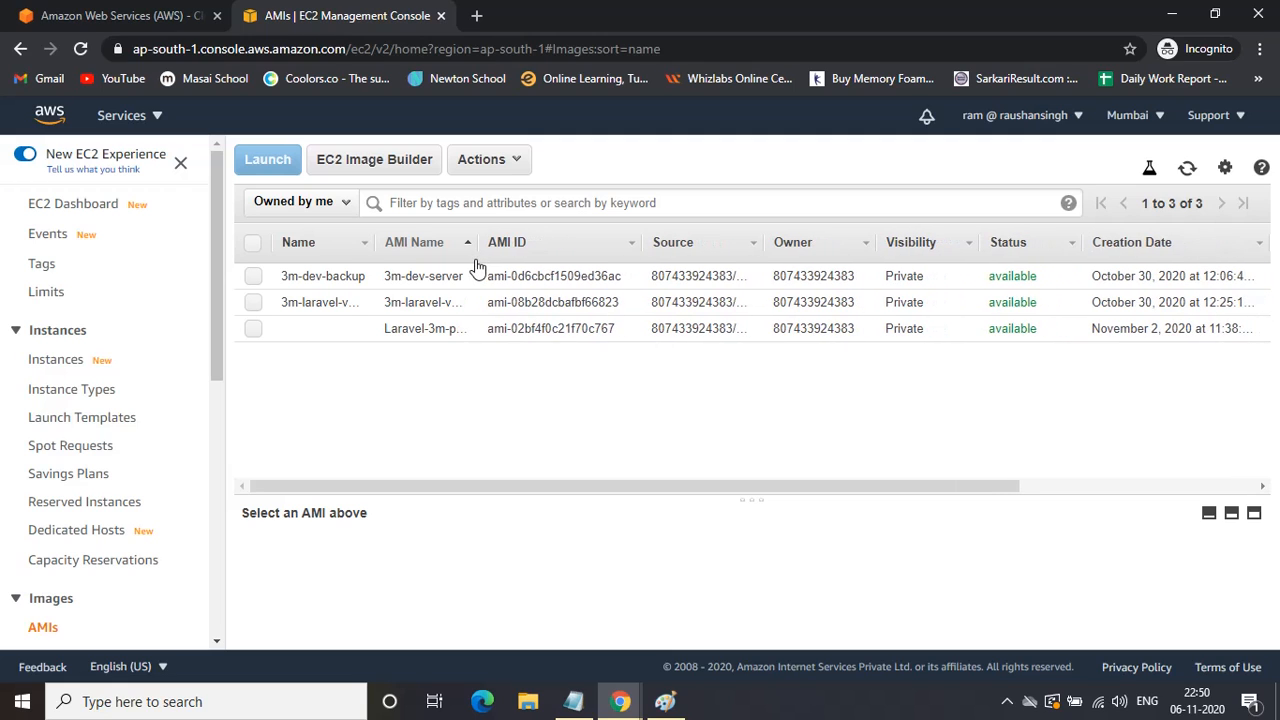
click(253, 277)
click(481, 159)
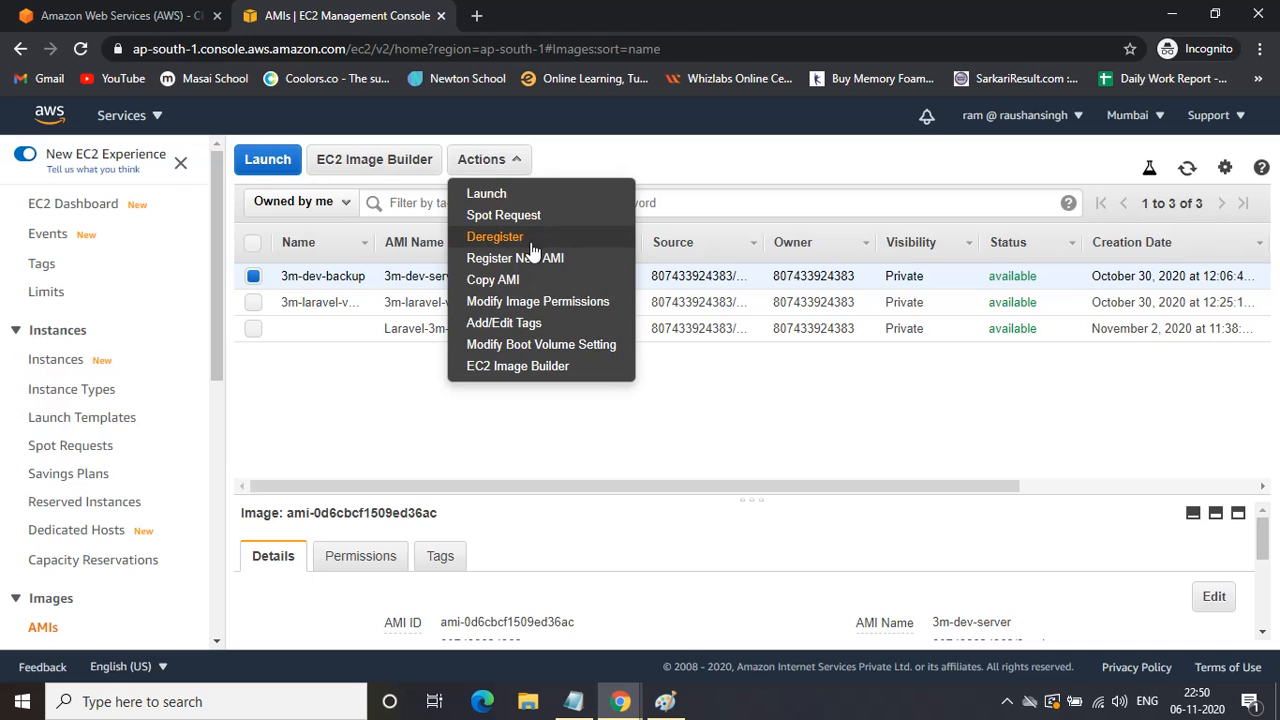
click(500, 236)
click(838, 462)
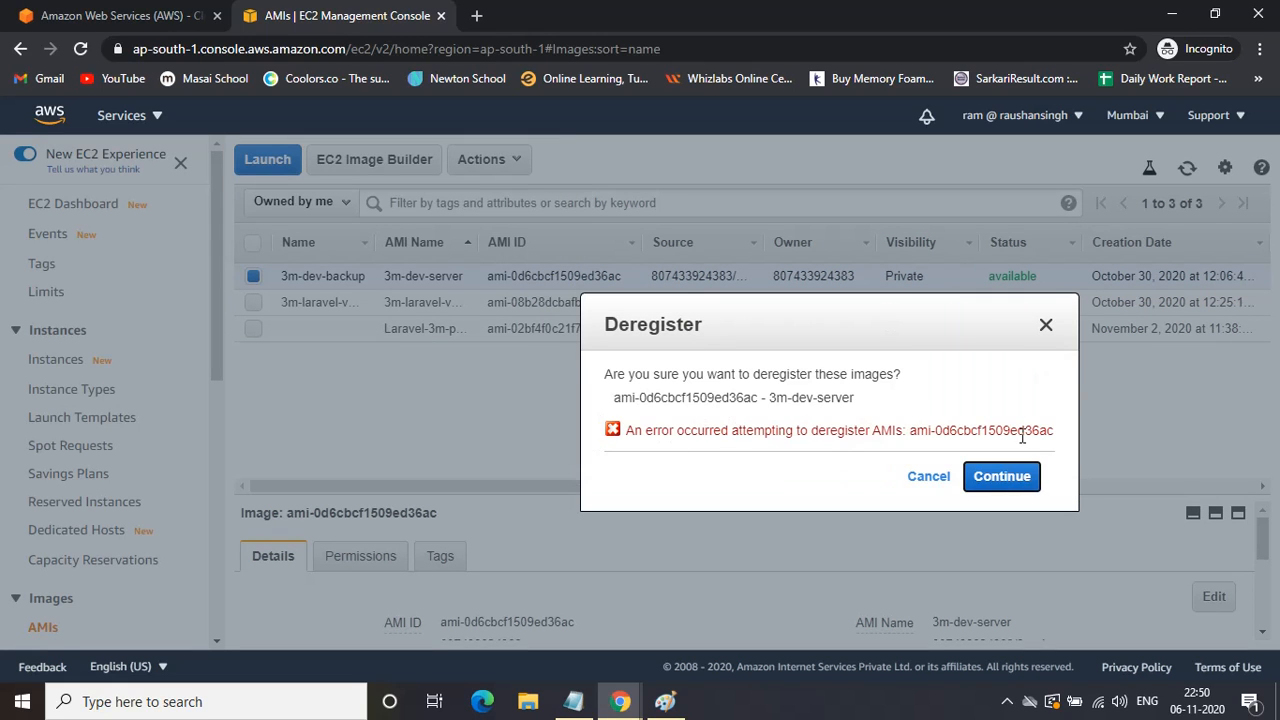
click(922, 477)
click(253, 276)
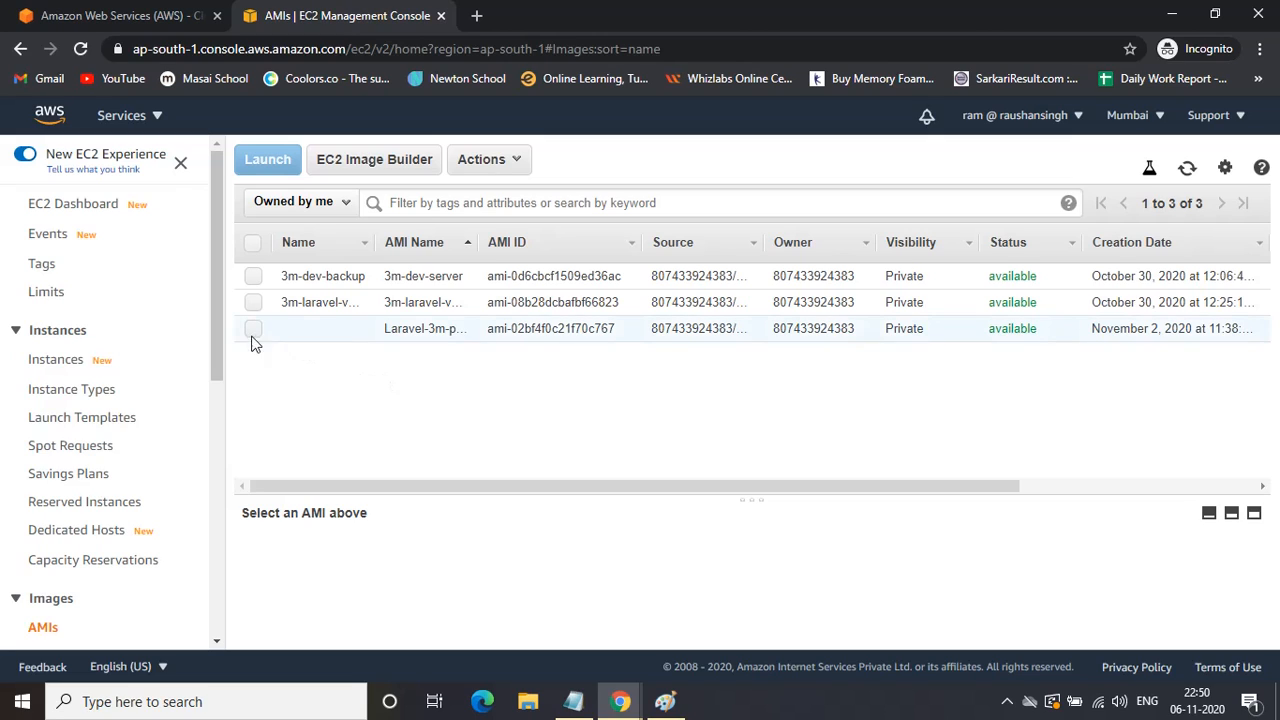
Open the Elastic IPs page from the EC2 sidebar.
scroll(57, 547, down, 2)
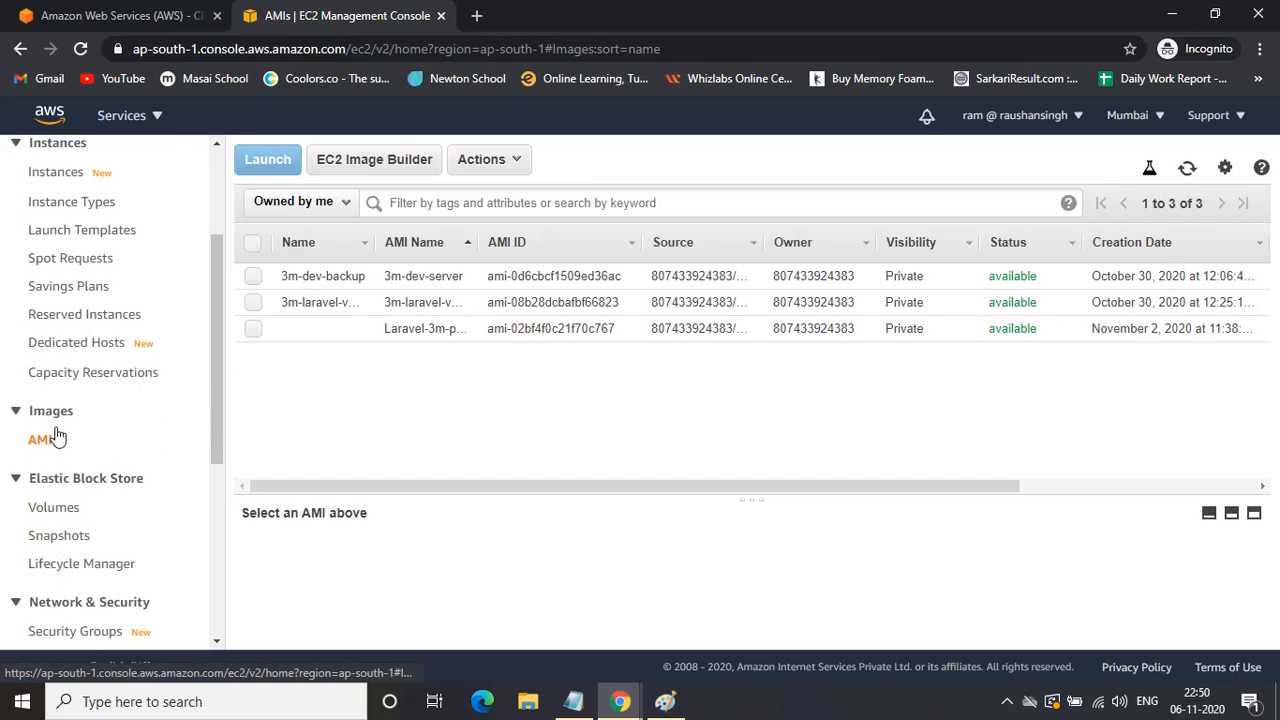
scroll(55, 443, up, 2)
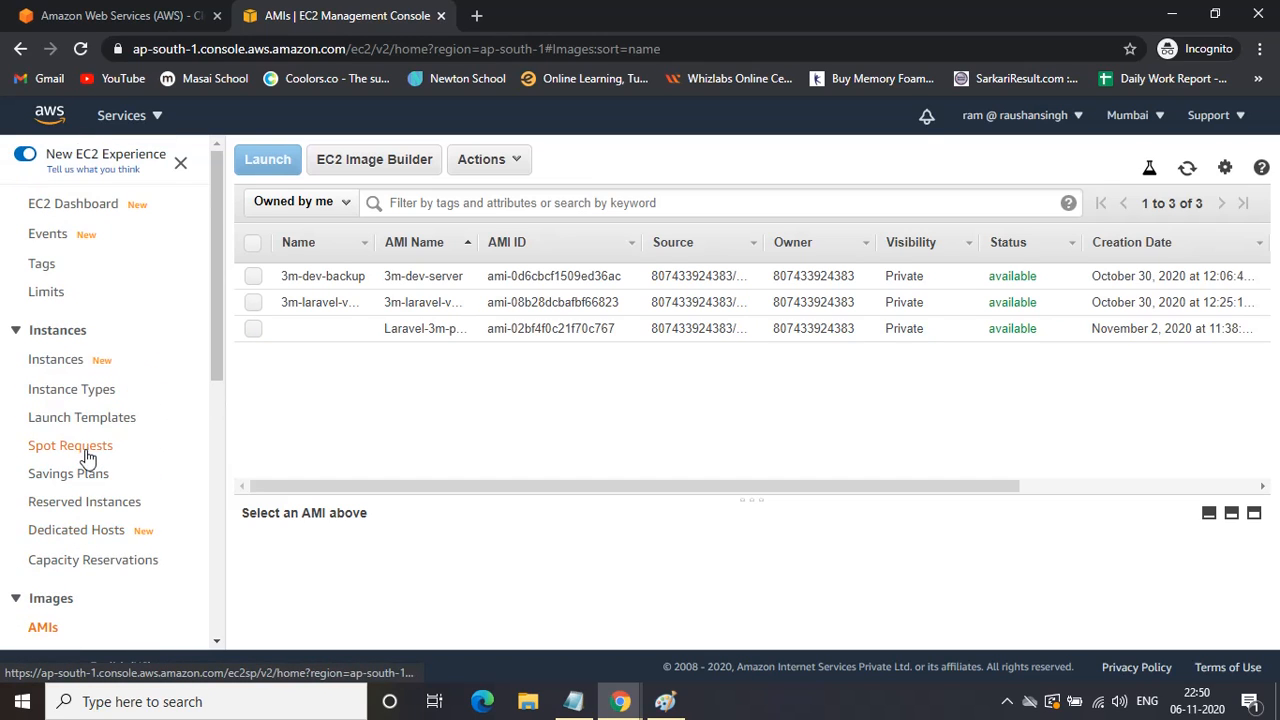
scroll(61, 515, down, 1)
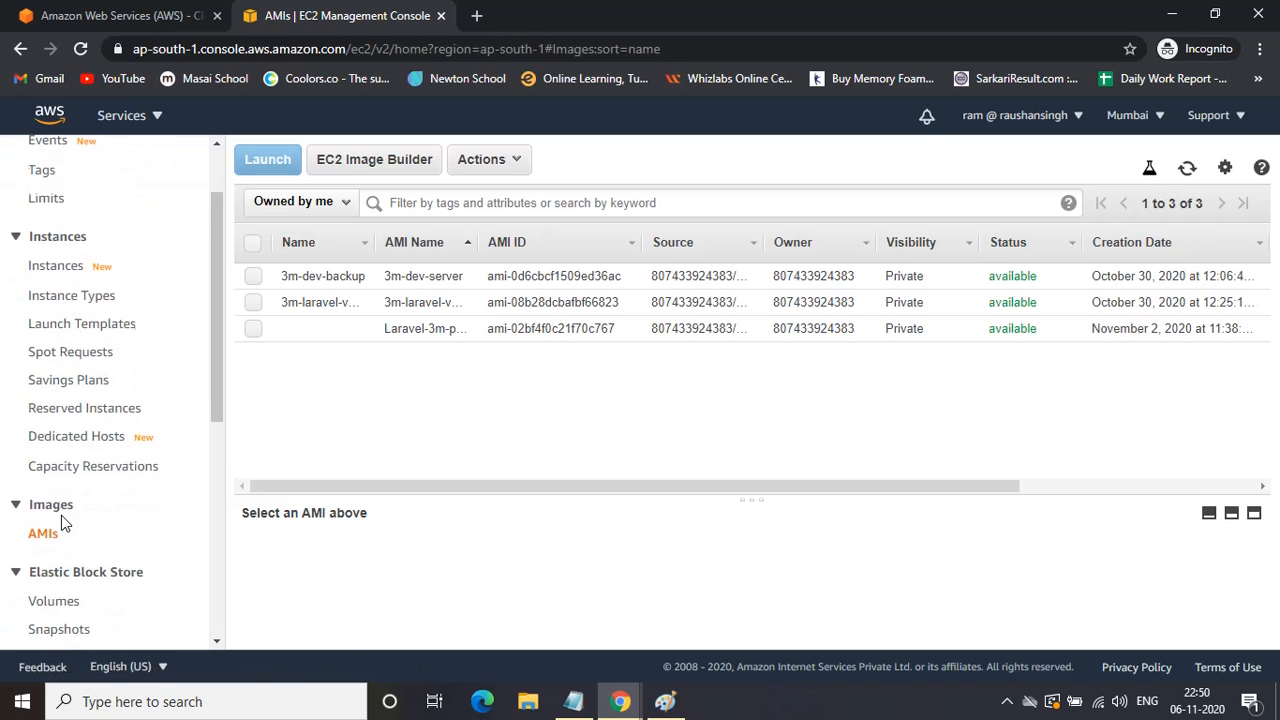
scroll(61, 515, down, 1)
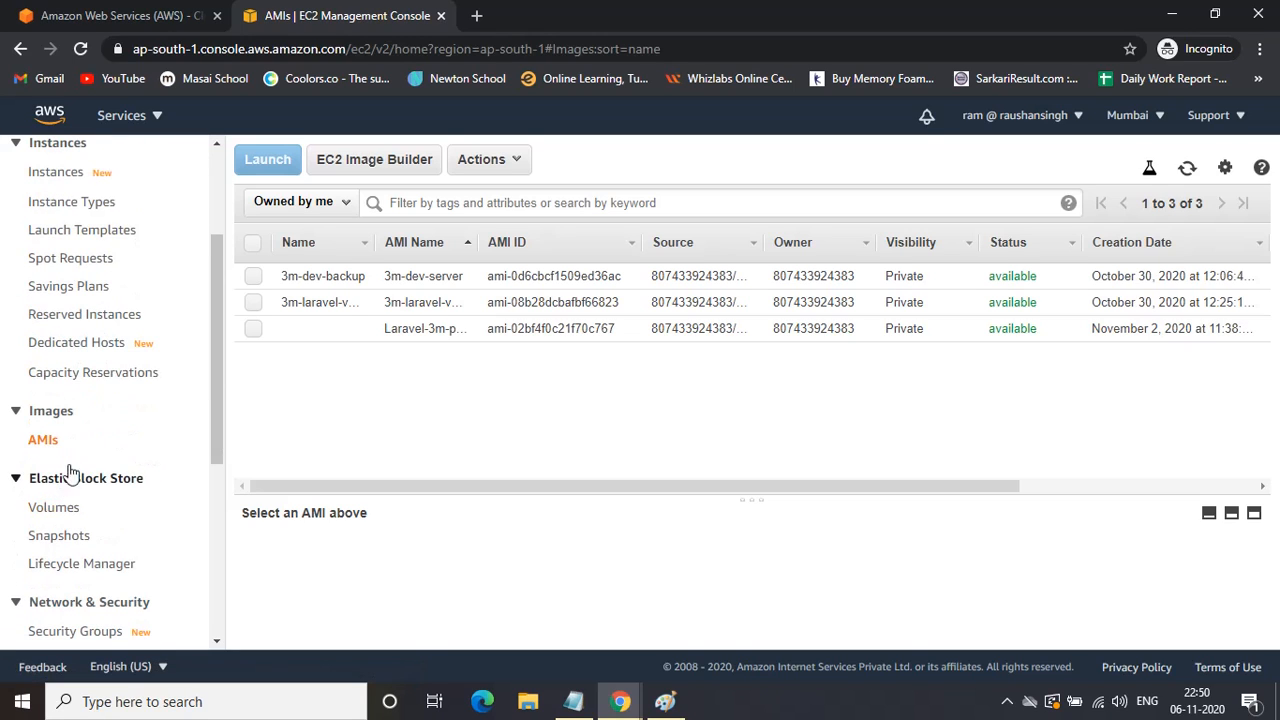
scroll(70, 465, up, 1)
scroll(70, 461, down, 4)
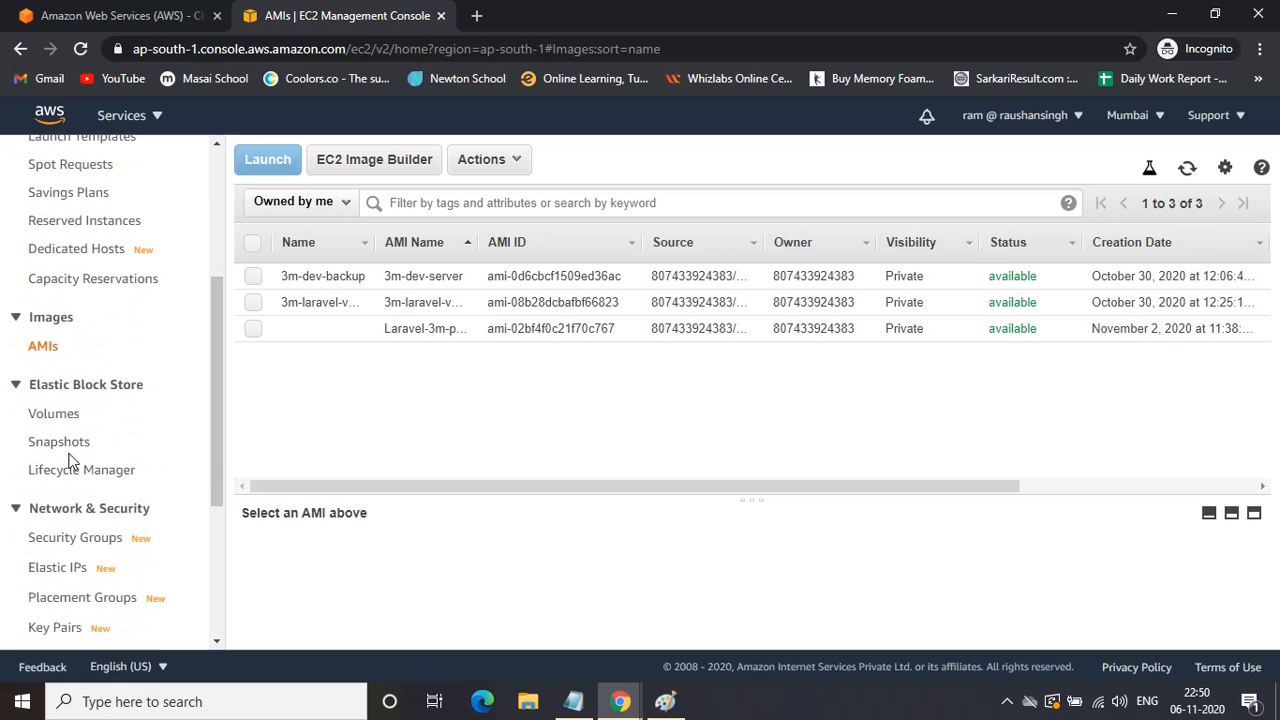
click(57, 382)
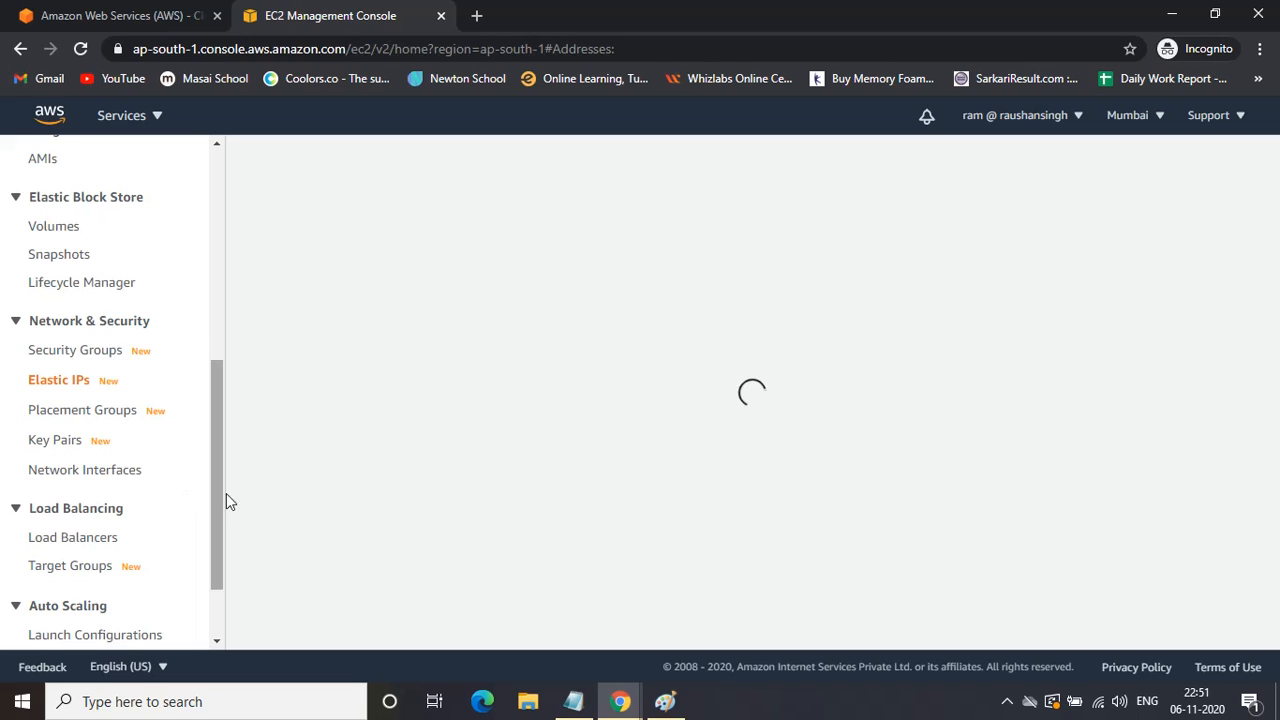
click(1008, 704)
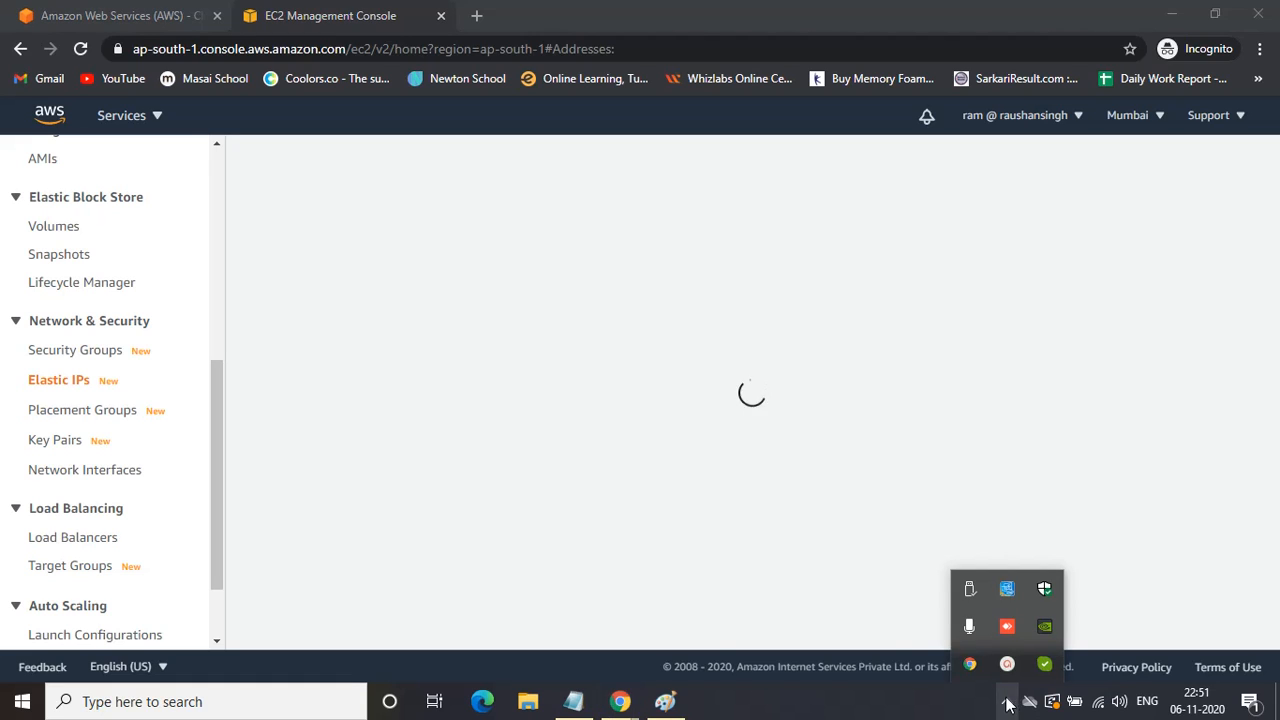
click(1007, 661)
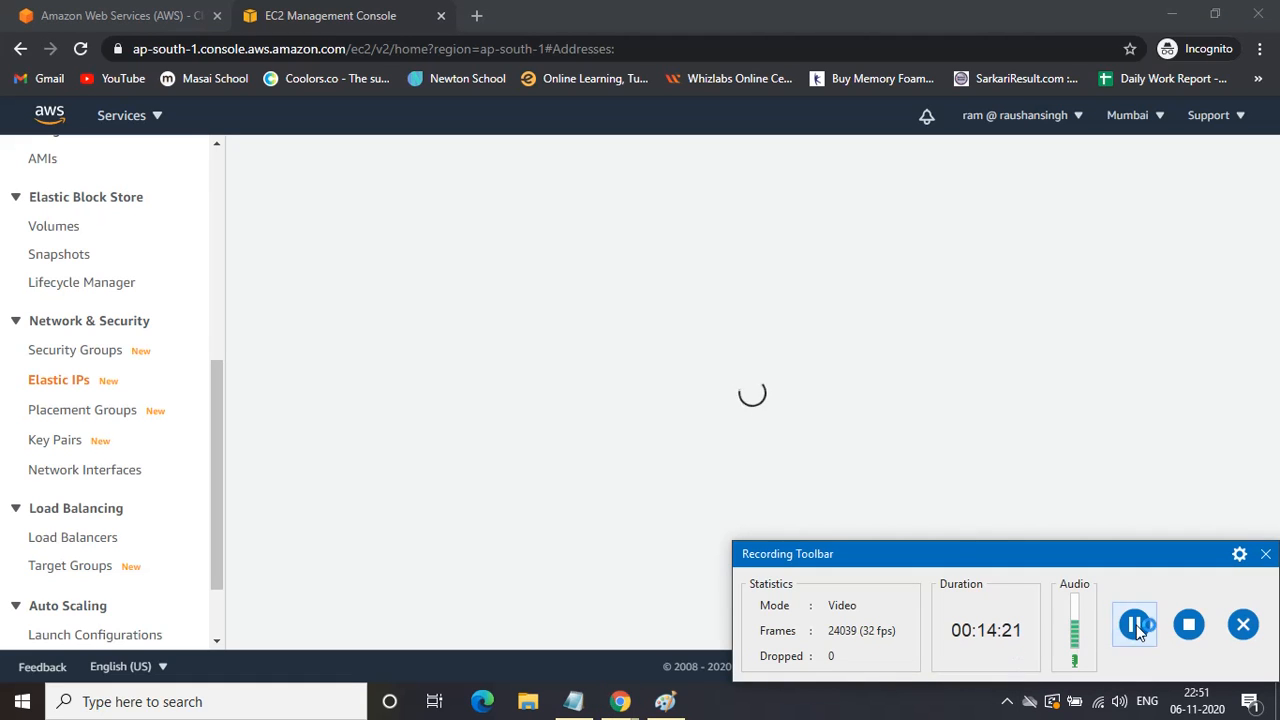
click(1266, 552)
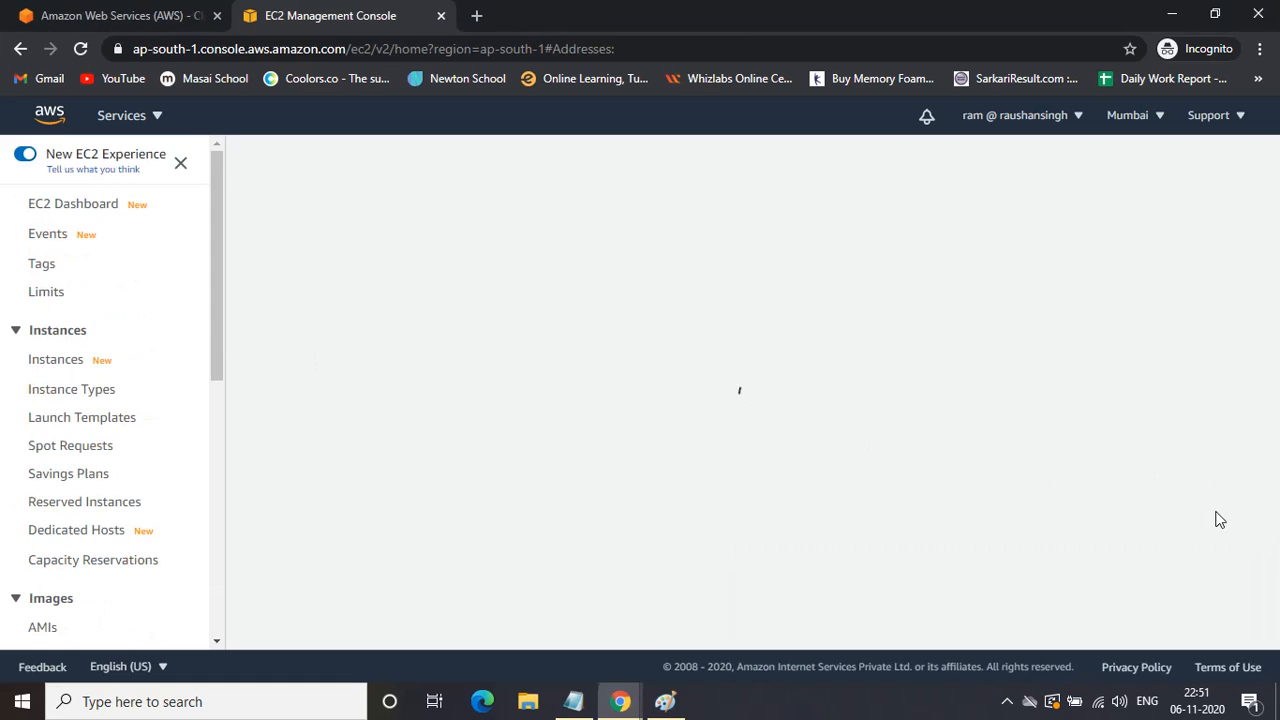
Return to Instances, where all three t2.micro instances still run with 2/2 checks passed.
click(57, 364)
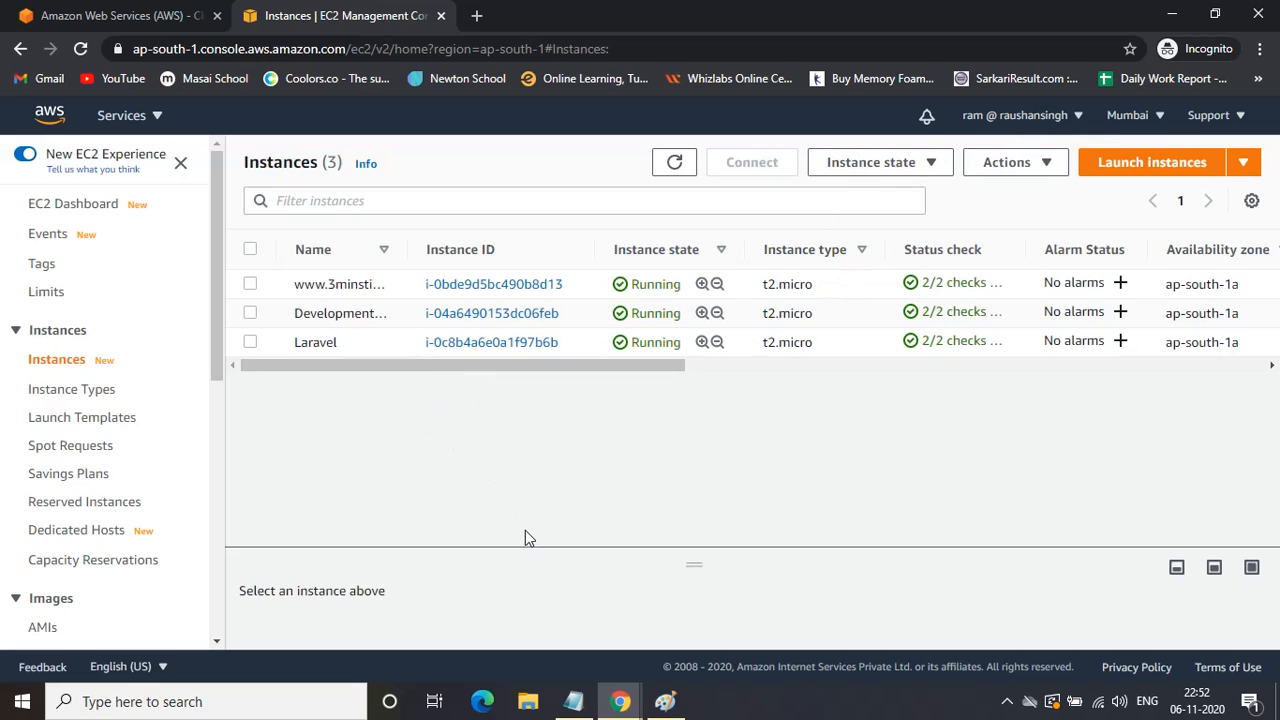
mouse_move(620, 705)
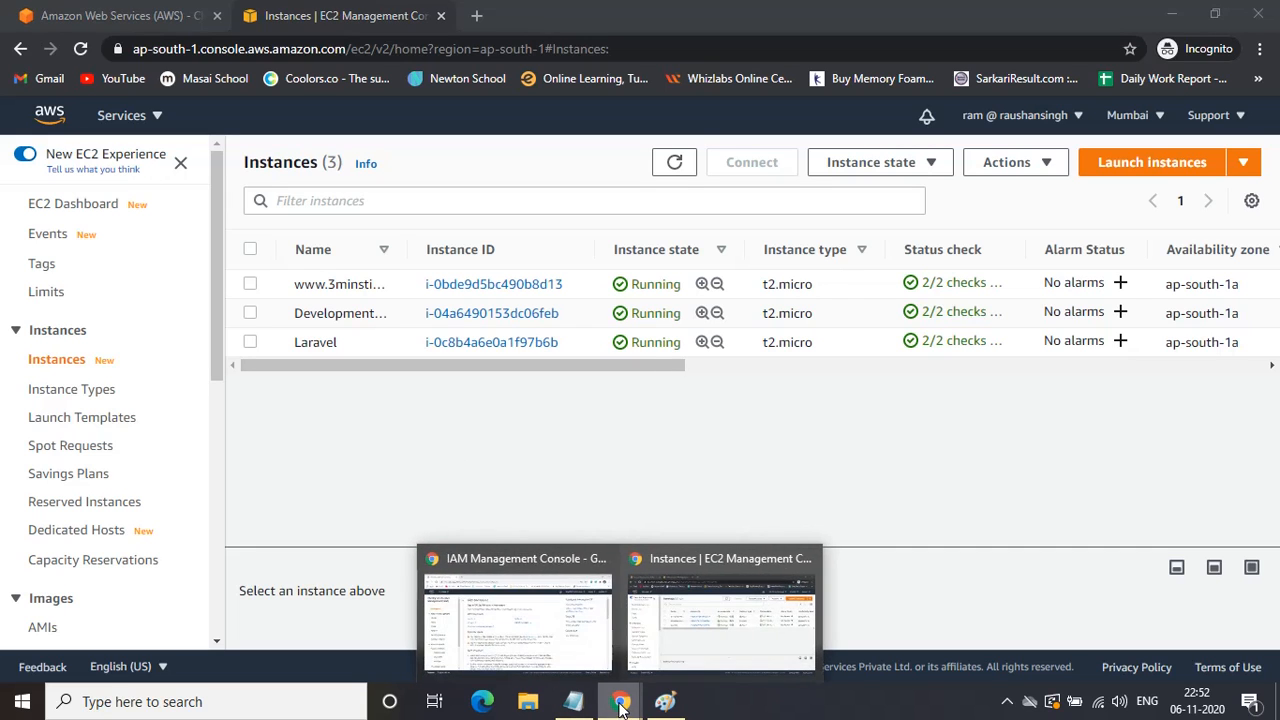
click(684, 614)
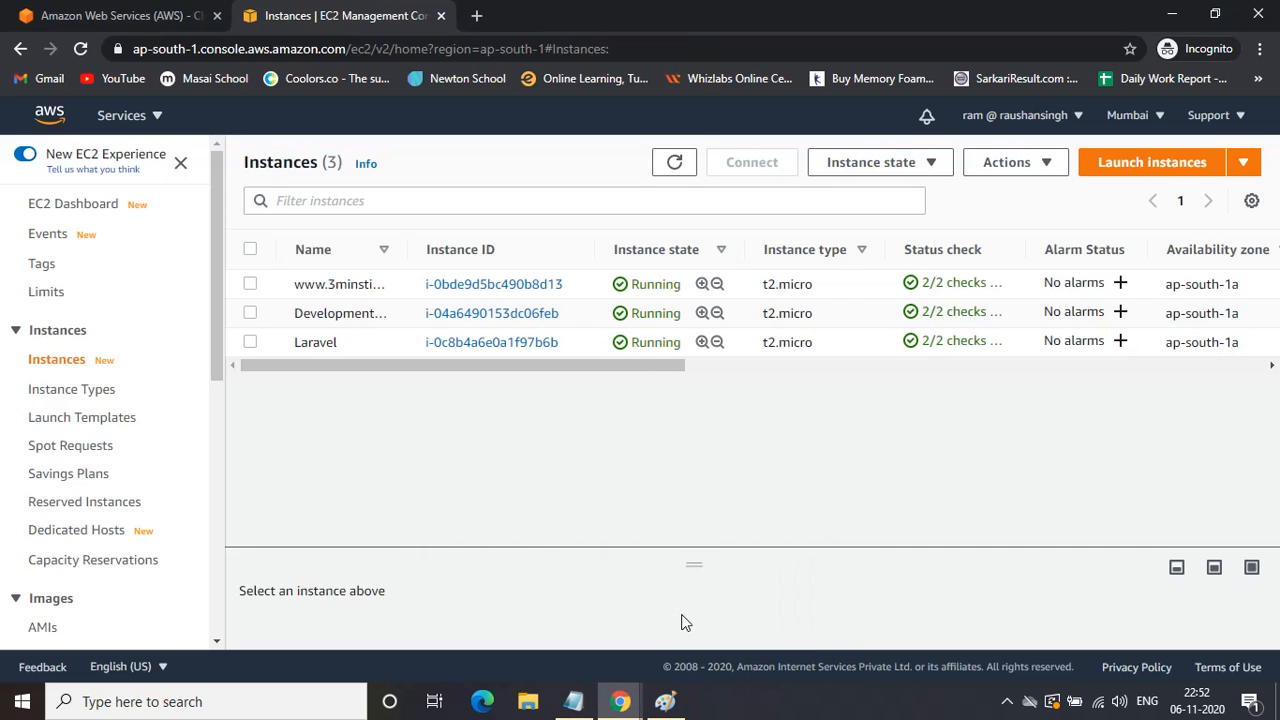
Bring back the administrator's IAM dashboard, now showing 1 user and 1 group.
click(600, 640)
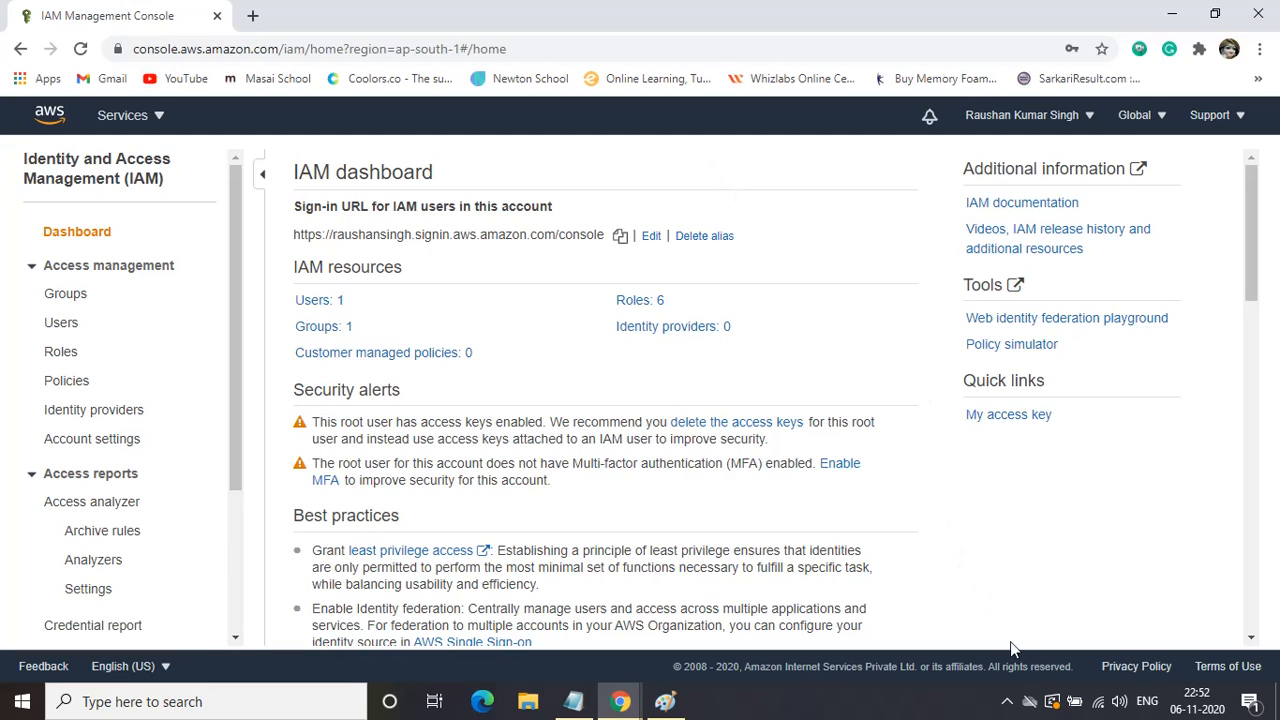
click(1007, 703)
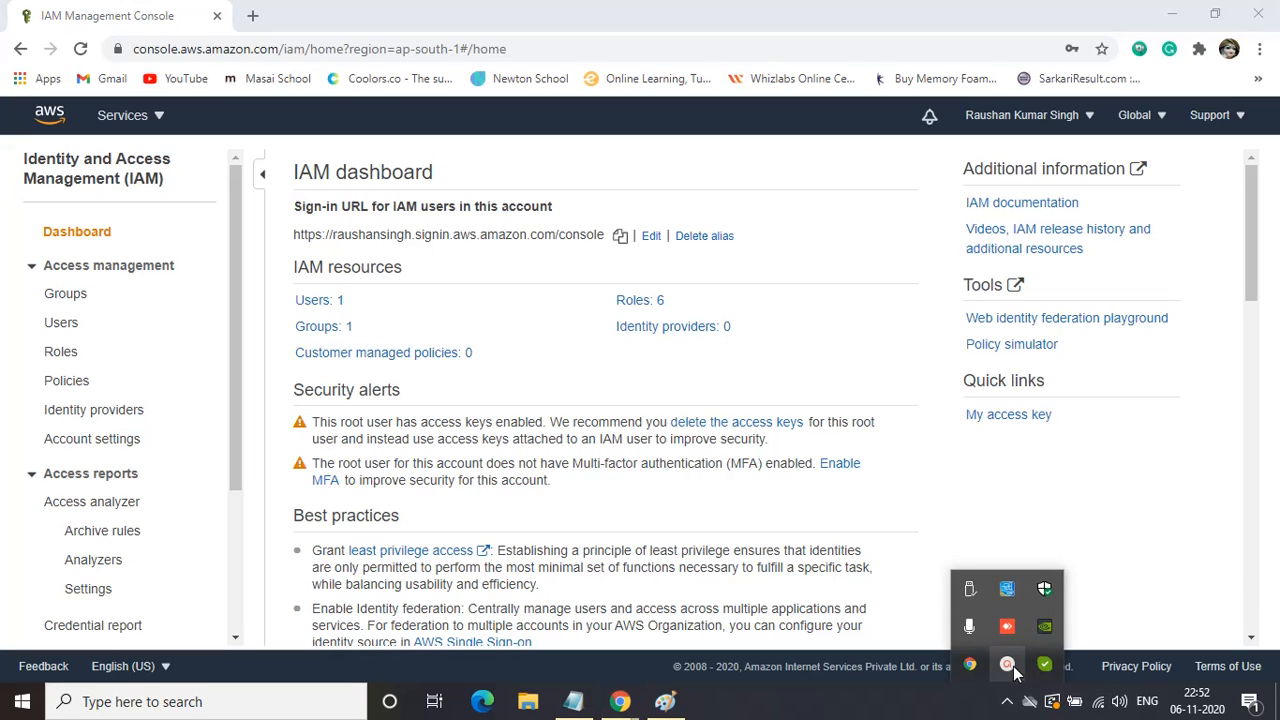
click(1010, 672)
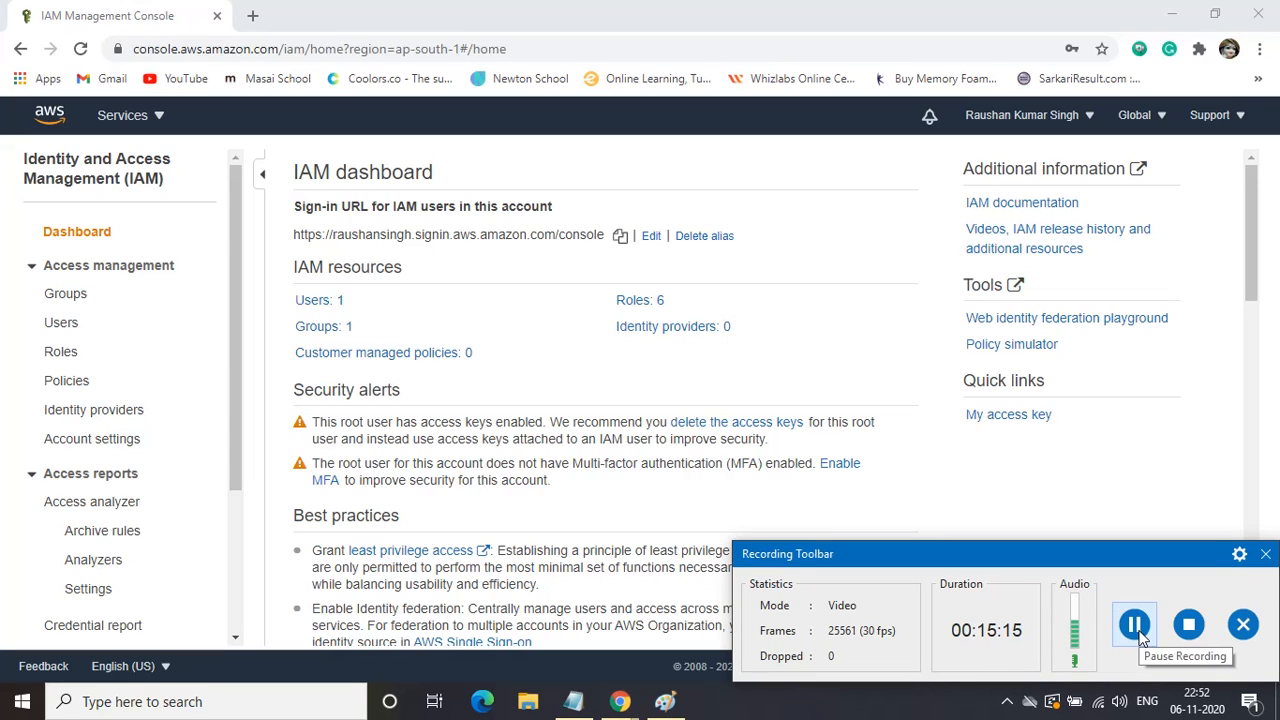